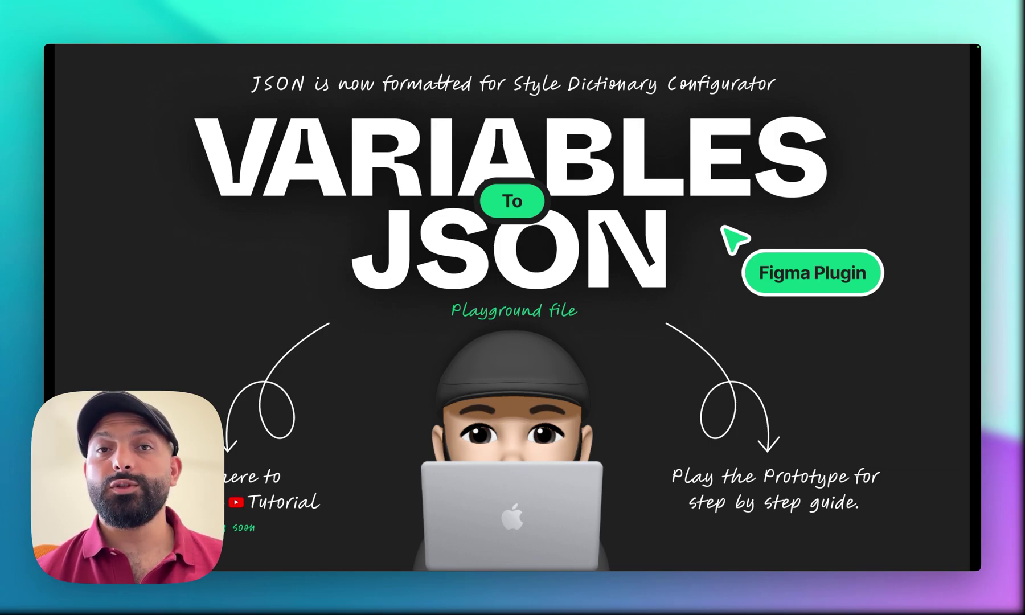
Step: Switch from the Figma prototype to Atom showing variablesWrong.css beside variablesRight.css
key("super+Tab")
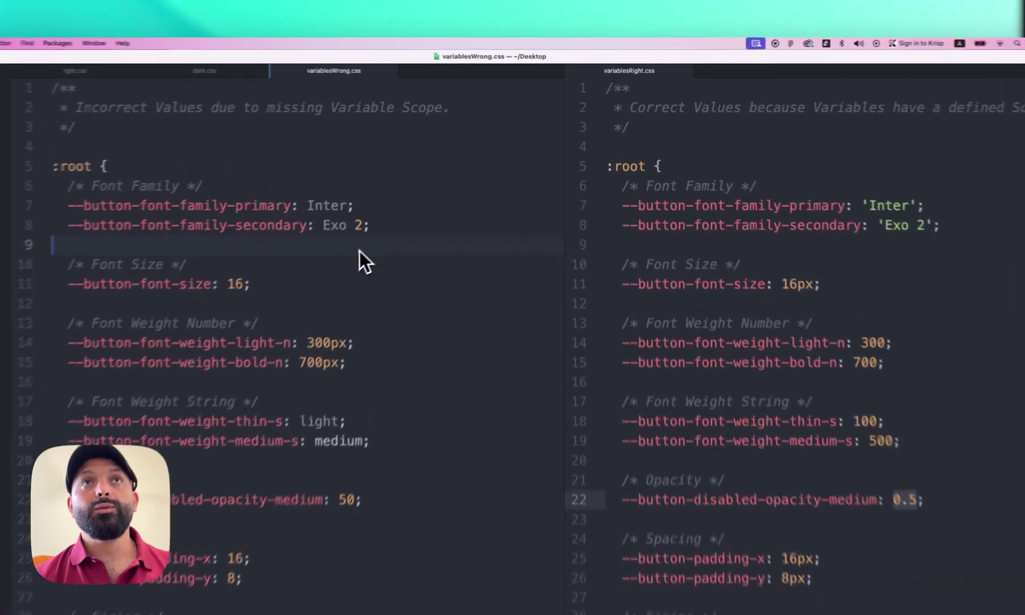
left_click_drag(299, 210, 329, 212)
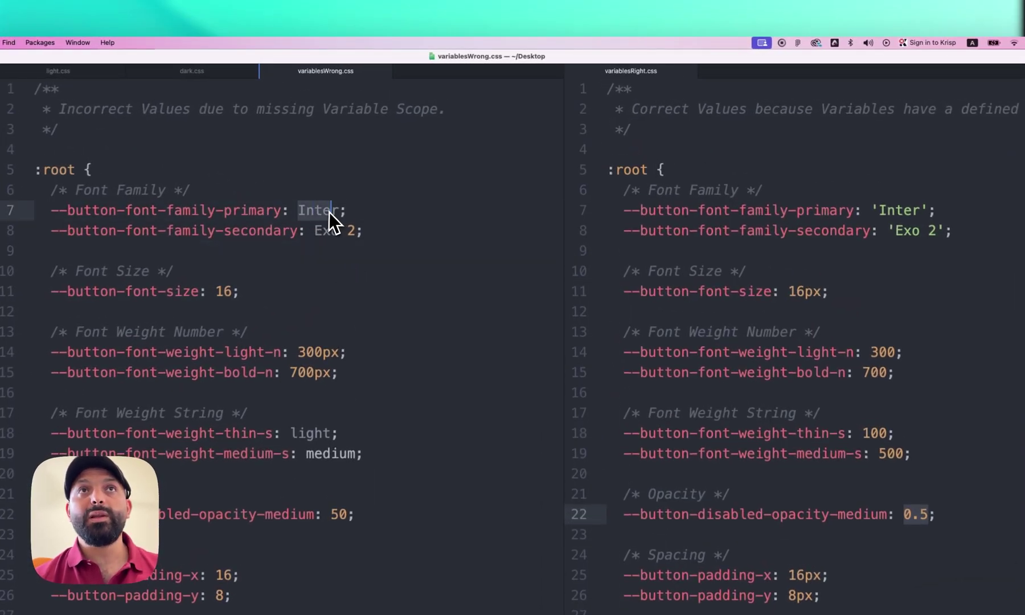
left_click(364, 211)
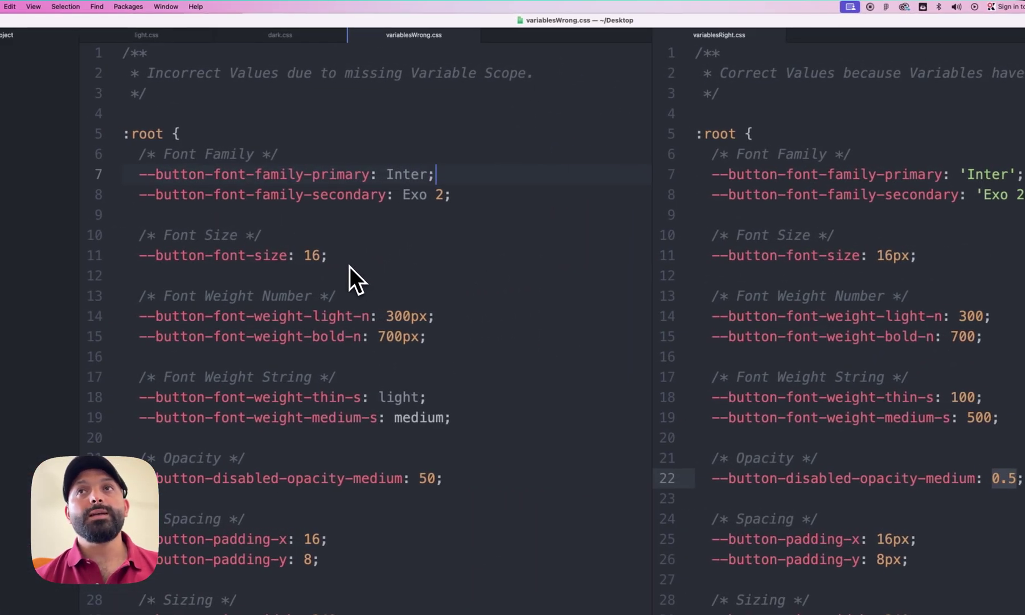
left_click(351, 264)
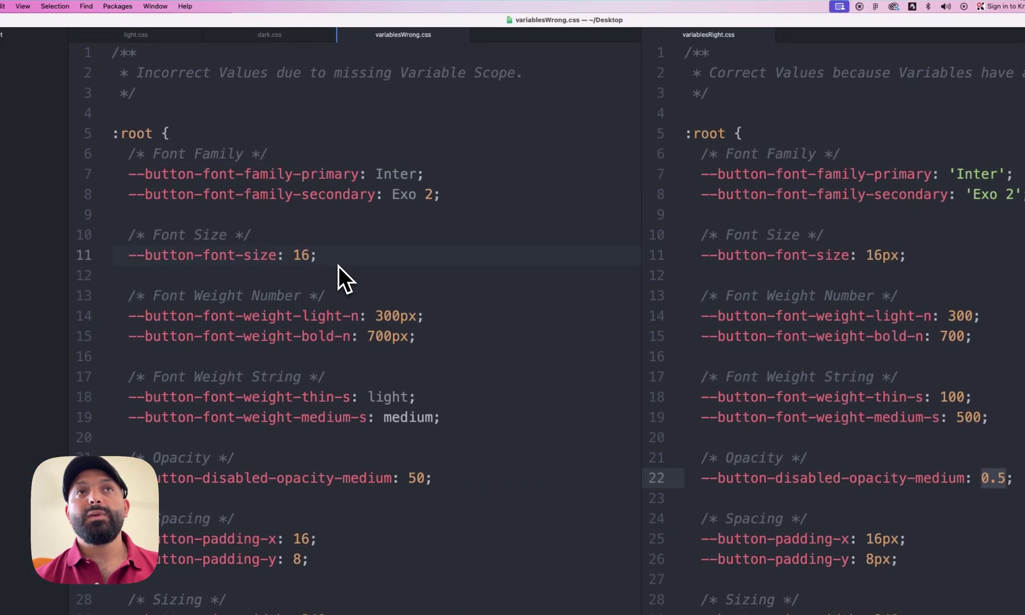
double_click(303, 257)
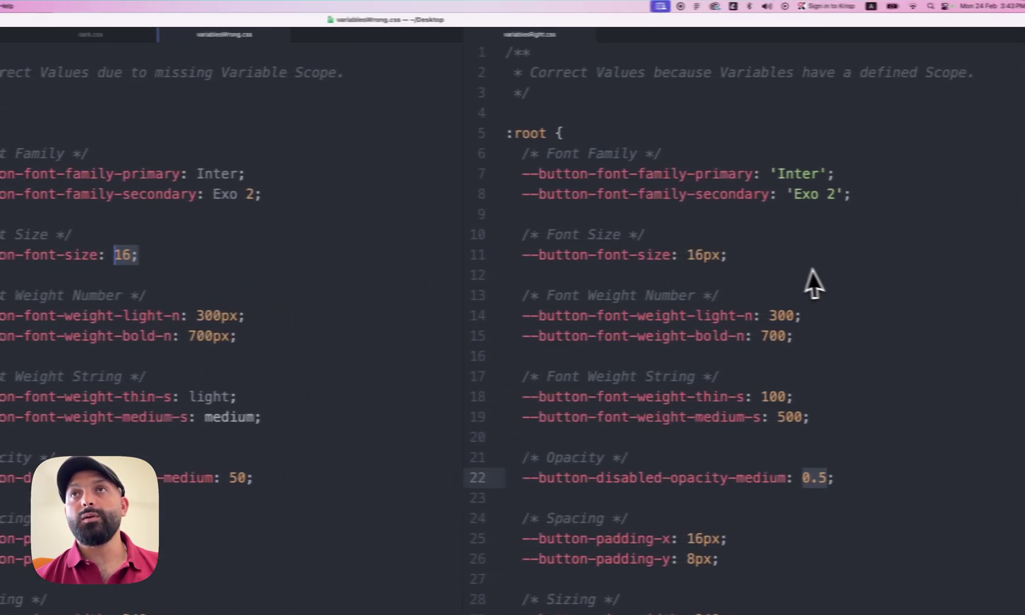
left_click(762, 271)
double_click(686, 255)
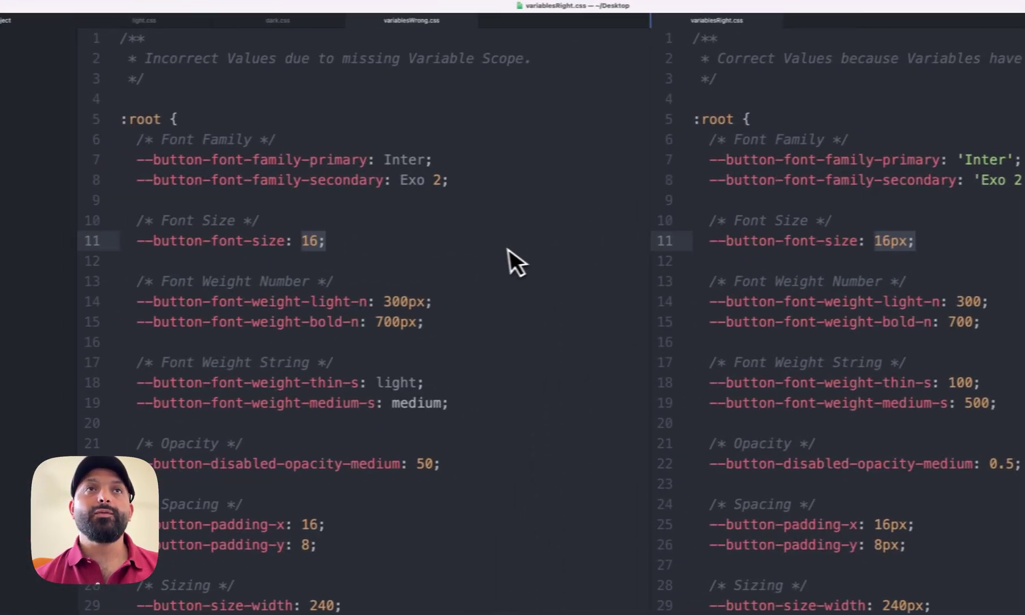
left_click(509, 249)
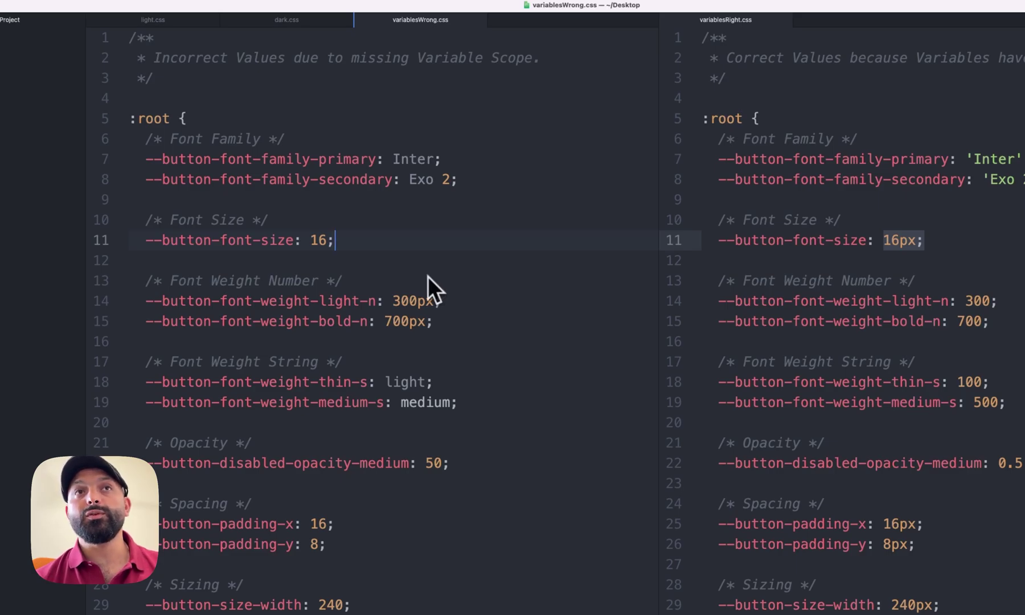
left_click(395, 302)
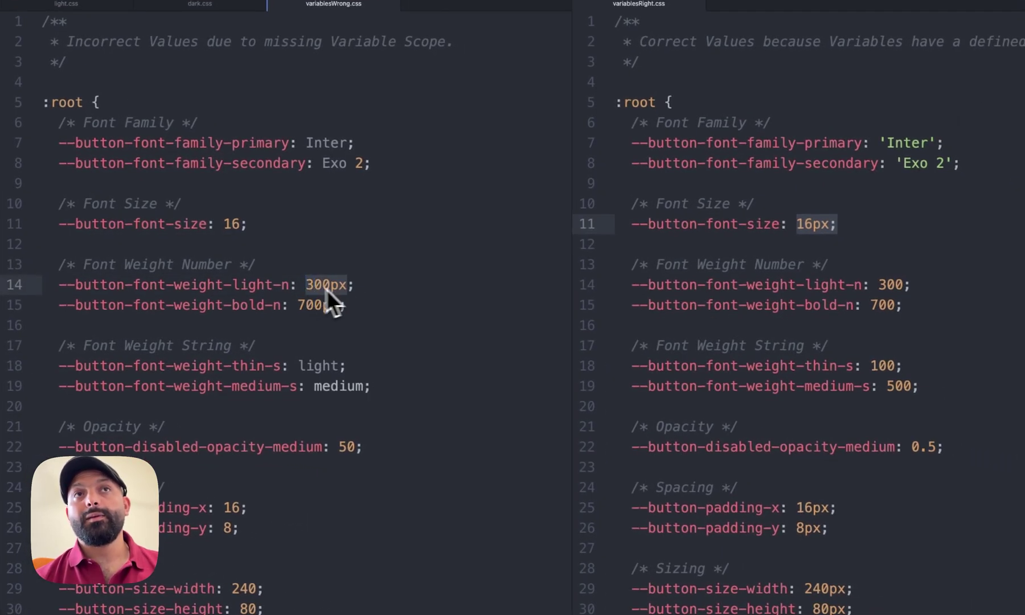
left_click(372, 288)
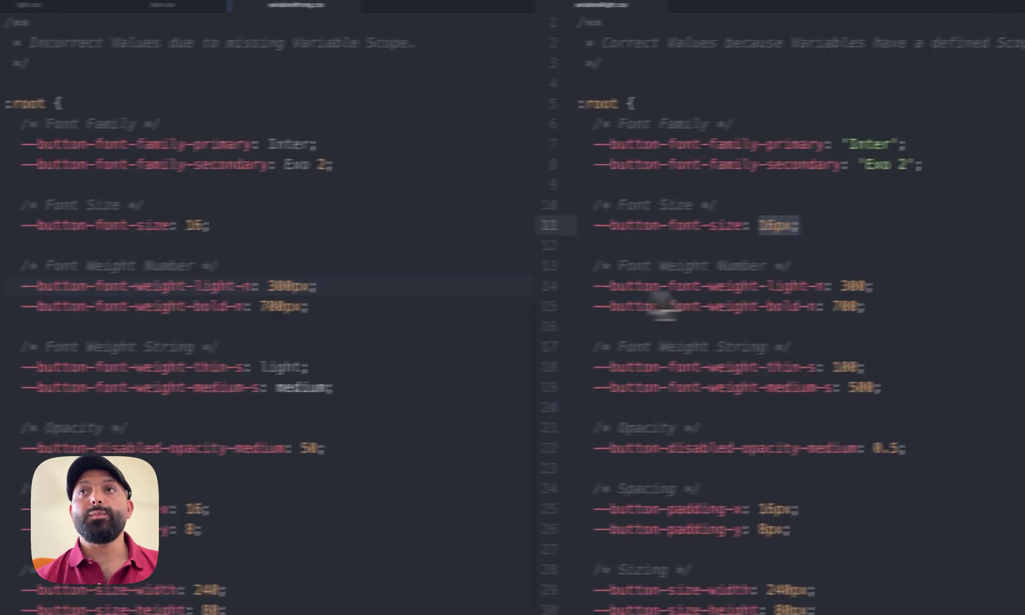
left_click(902, 287)
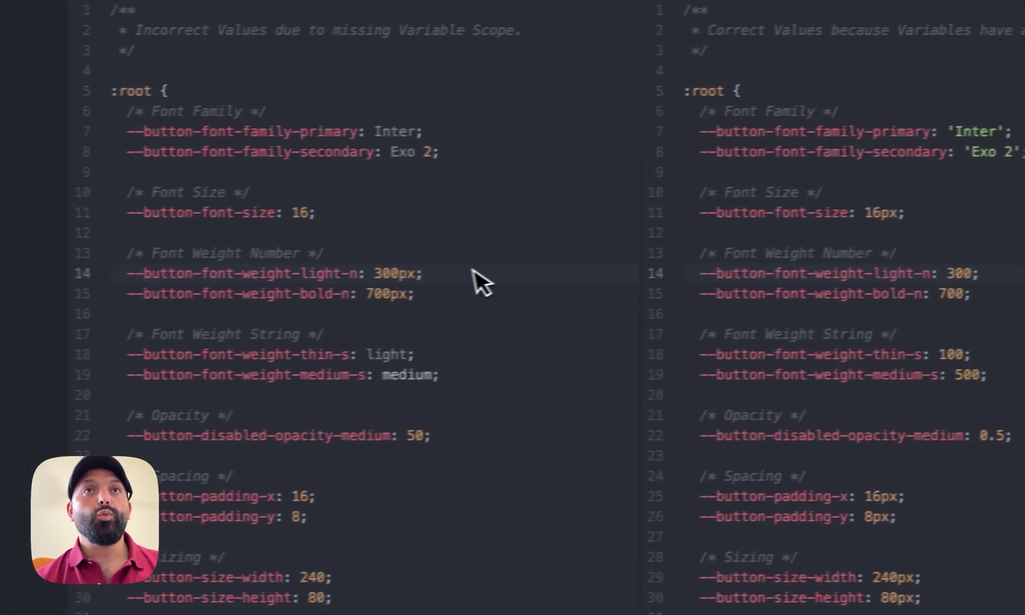
left_click(302, 291)
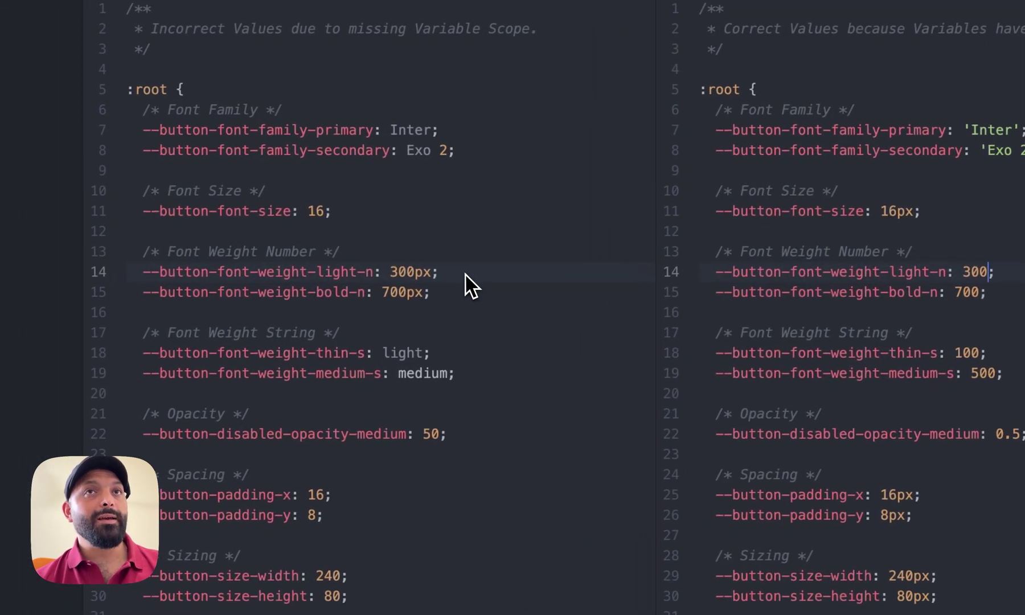
scroll(464, 325, "down", 2)
left_click(457, 318)
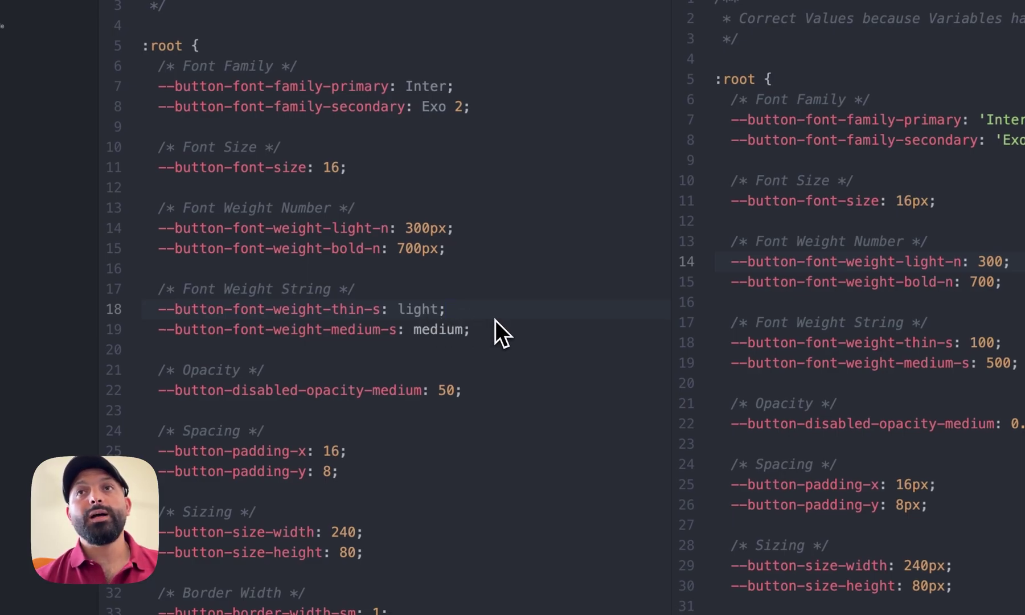
scroll(484, 319, "down", 1)
Step: Compare the light/medium font-weight names with the numeric 100 and 500 weights
left_click_drag(397, 295, 461, 312)
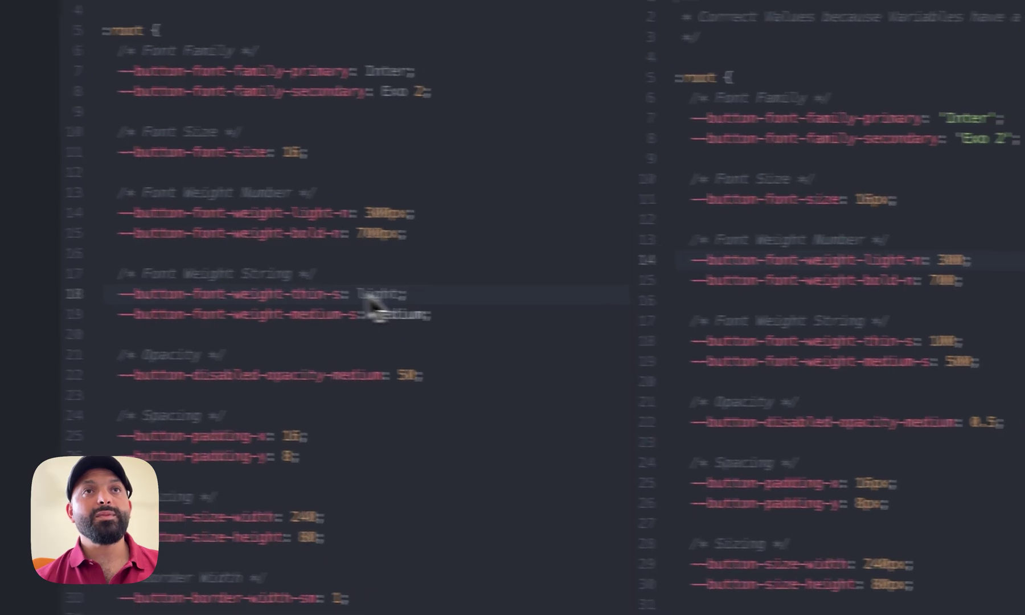
left_click(375, 315)
scroll(711, 284, "down", 2)
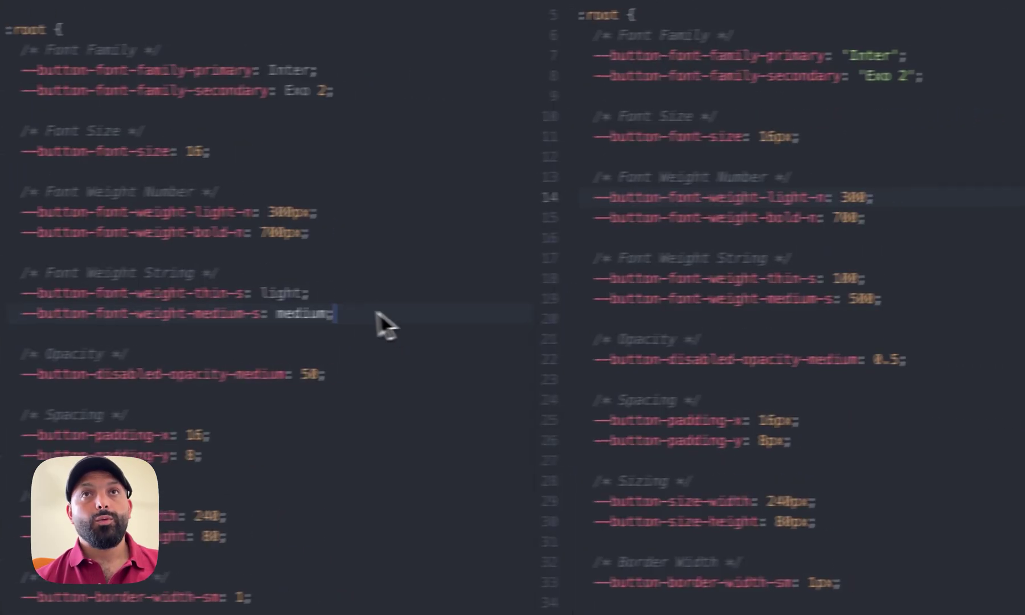
left_click_drag(794, 277, 831, 297)
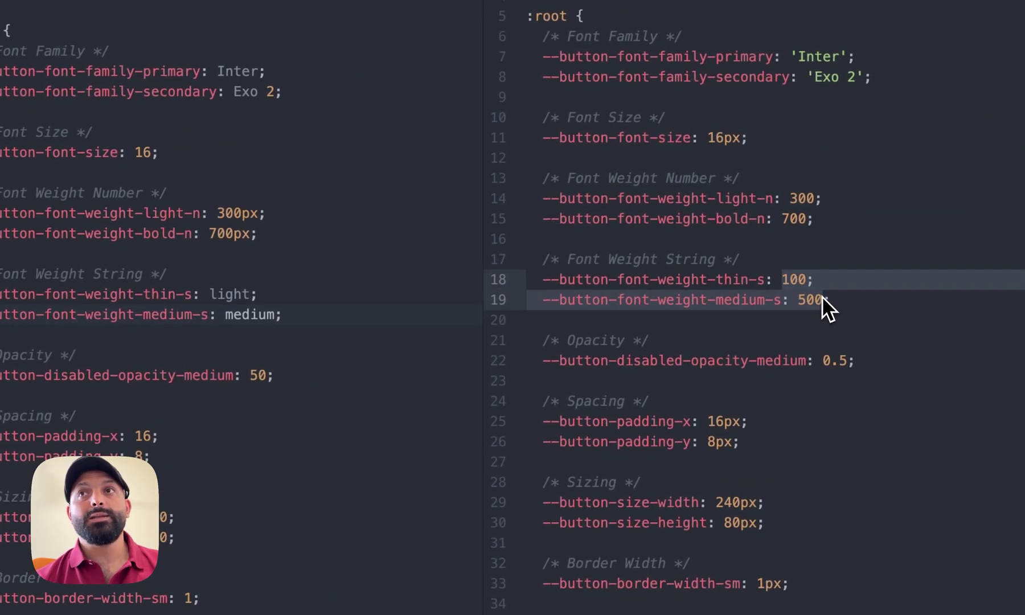
left_click(832, 300)
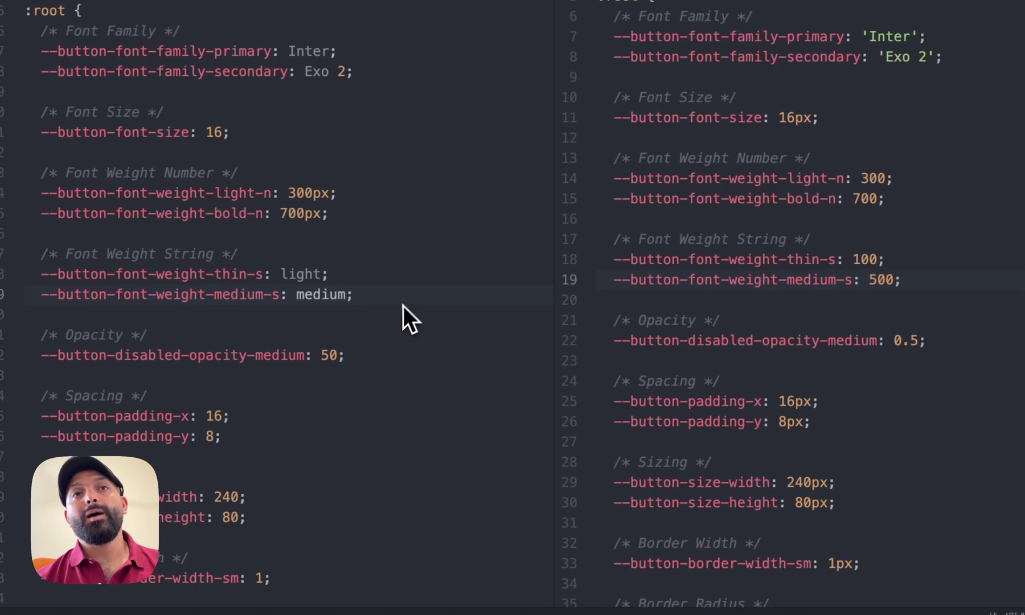
scroll(396, 326, "down", 2)
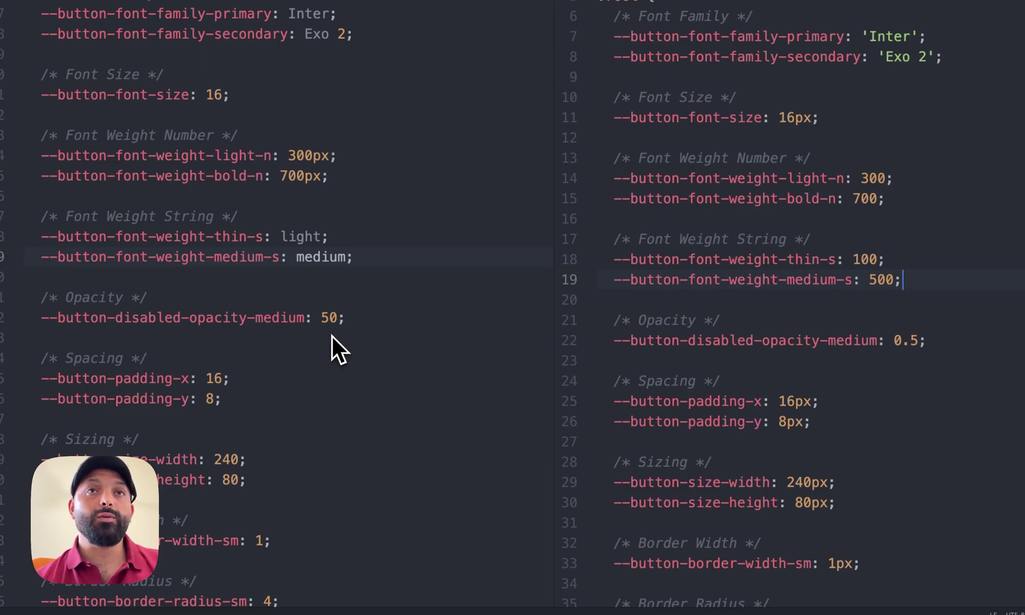
scroll(333, 336, "down", 1)
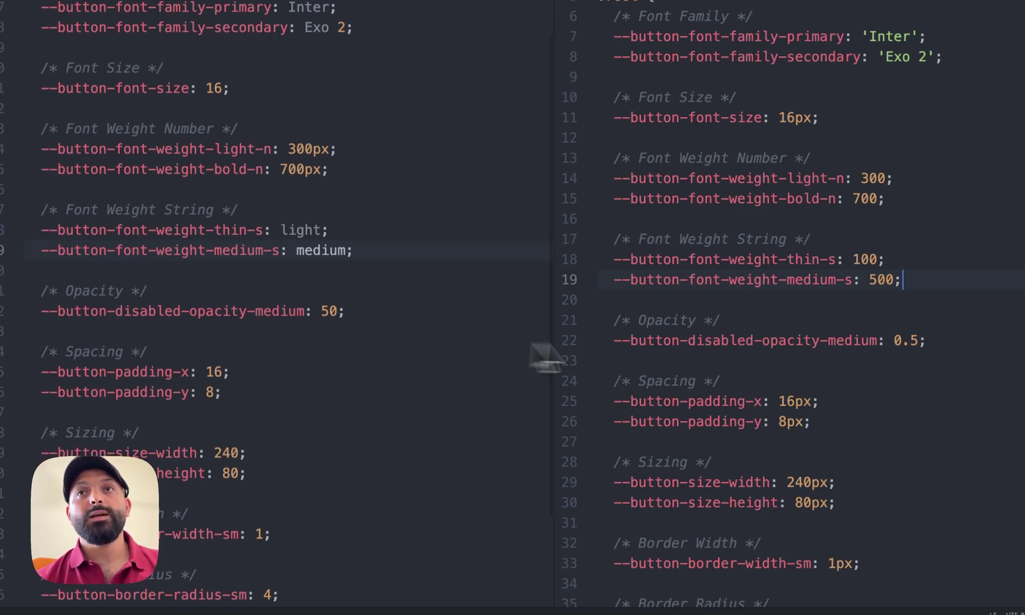
scroll(681, 347, "down", 2)
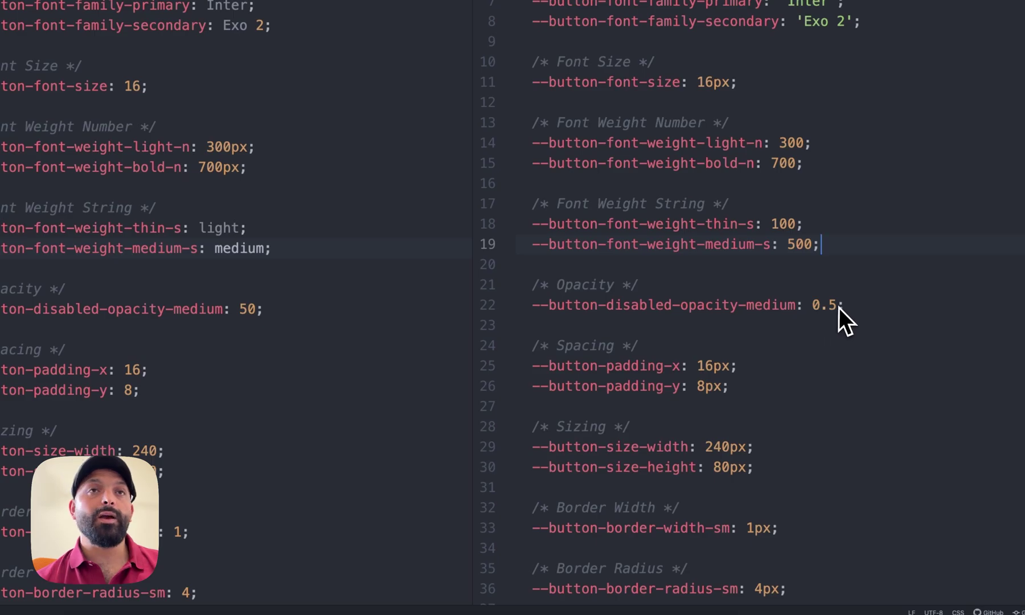
scroll(270, 355, "down", 4)
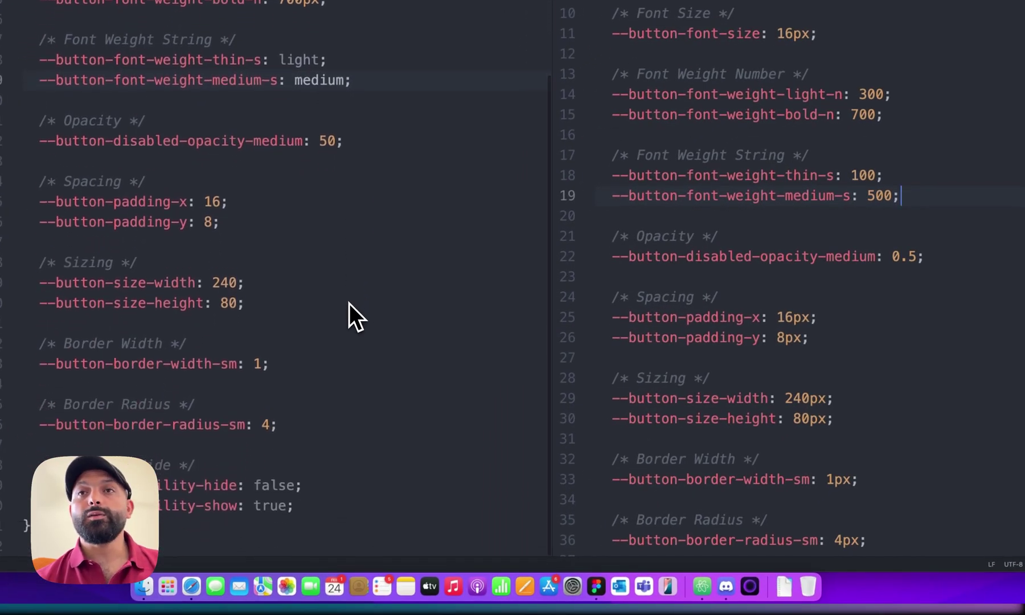
scroll(683, 399, "down", 4)
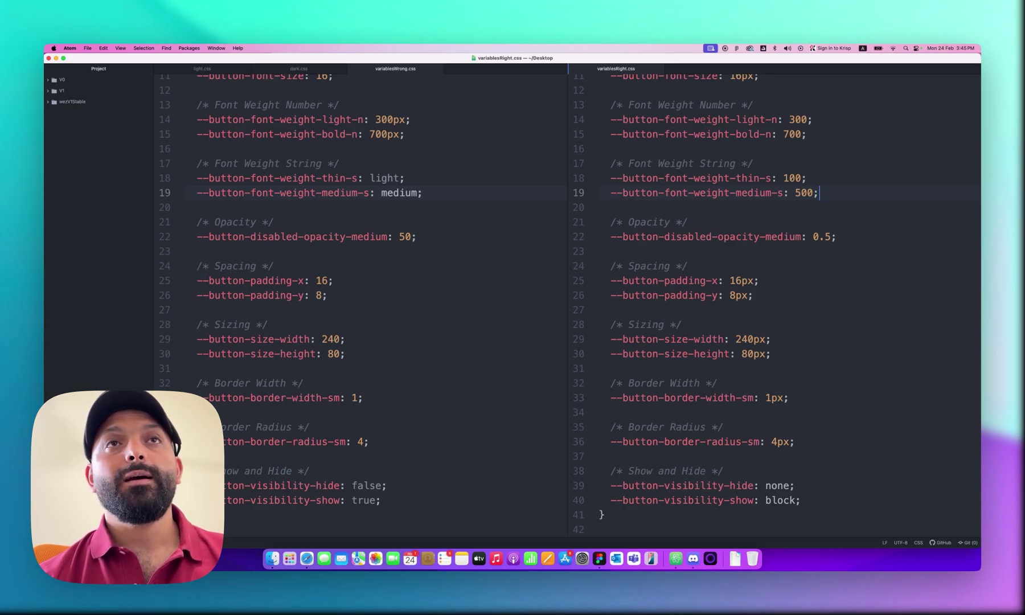
Step: Highlight the opacity through border-radius tokens on lines 20–36, then switch to Safari
left_click(764, 216)
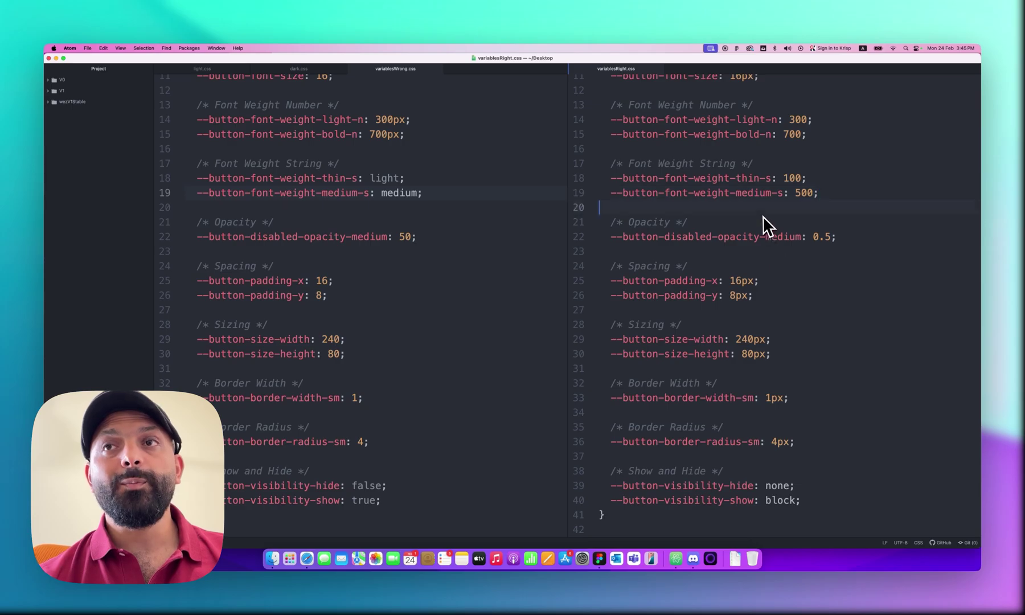
left_click_drag(763, 215, 842, 447)
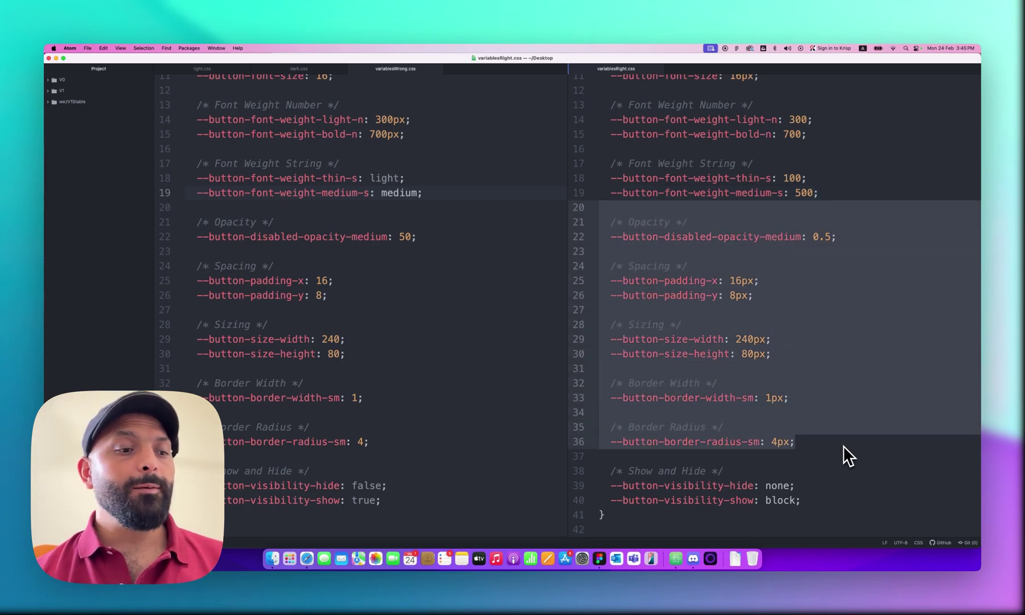
key("super+Tab")
key("super+Tab")
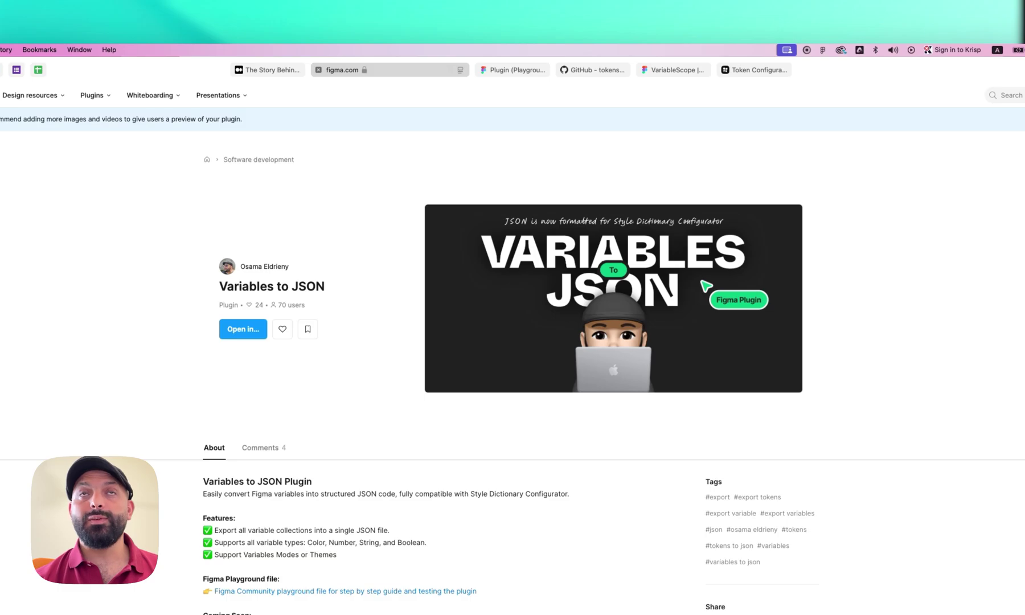
Step: Open the Variables to JSON Plugin (Playground) page, then bring Figma to the front
left_click(508, 70)
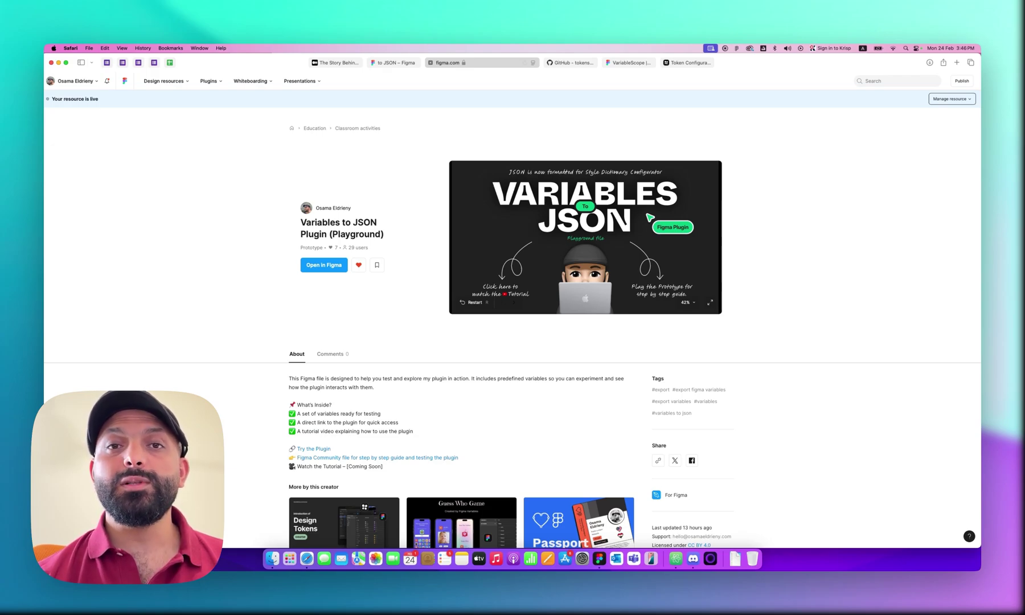
key("super+Tab")
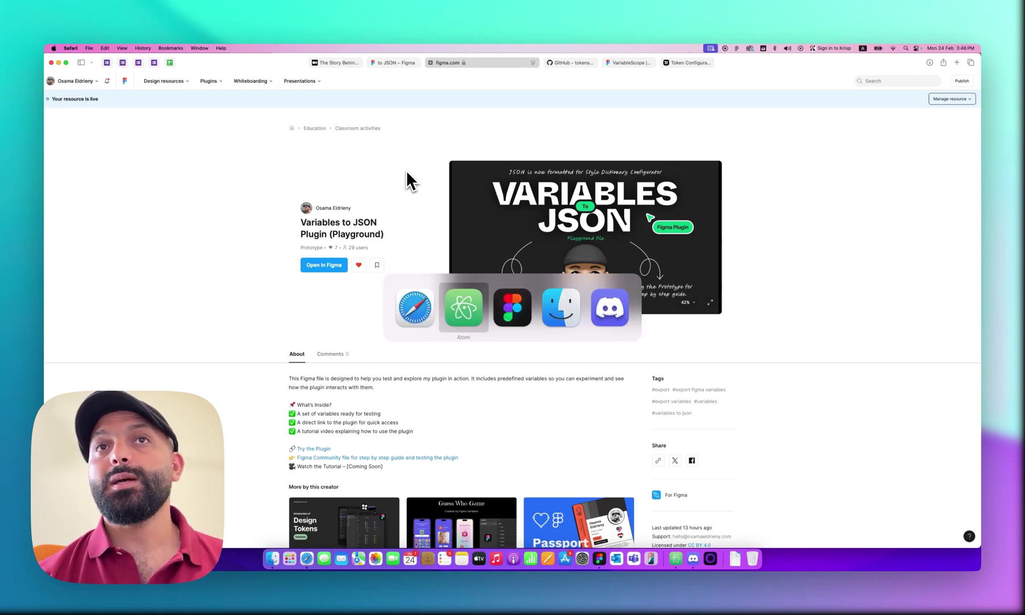
key("super+Tab")
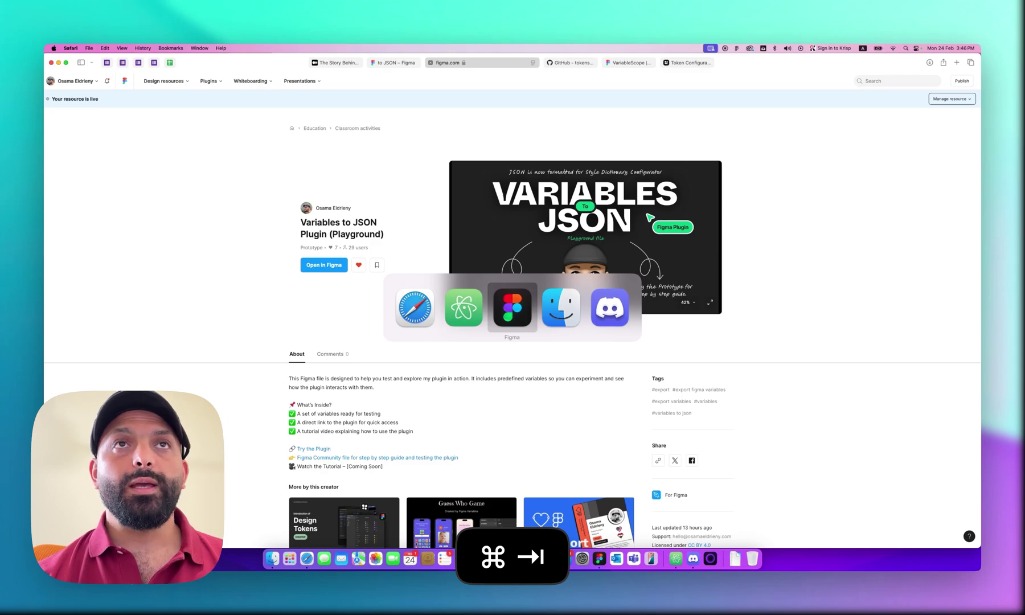
key("Escape")
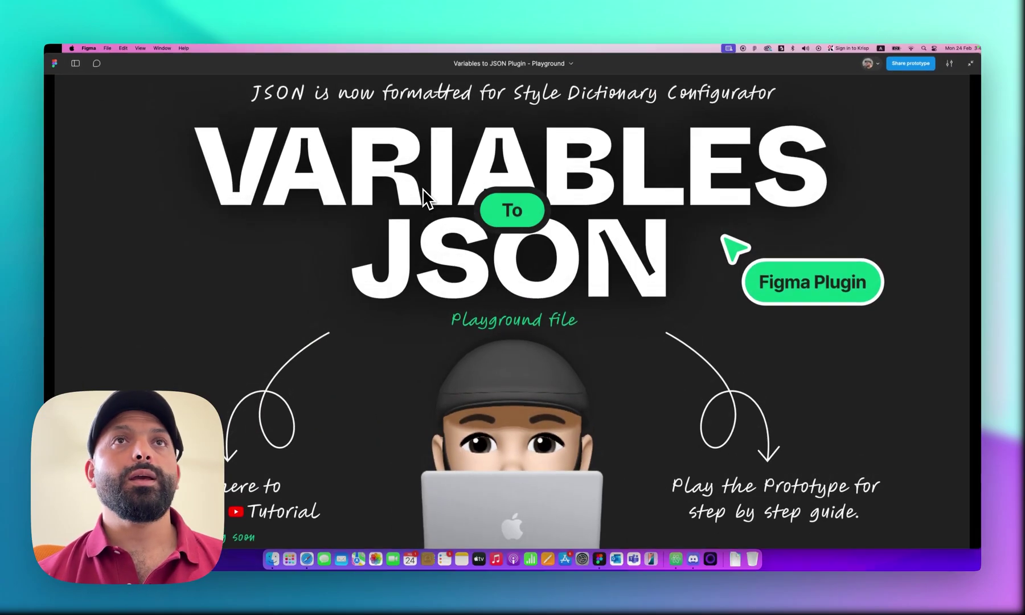
Step: Advance the playground prototype to the Open Variables step and play its tutorial video
left_click(220, 62)
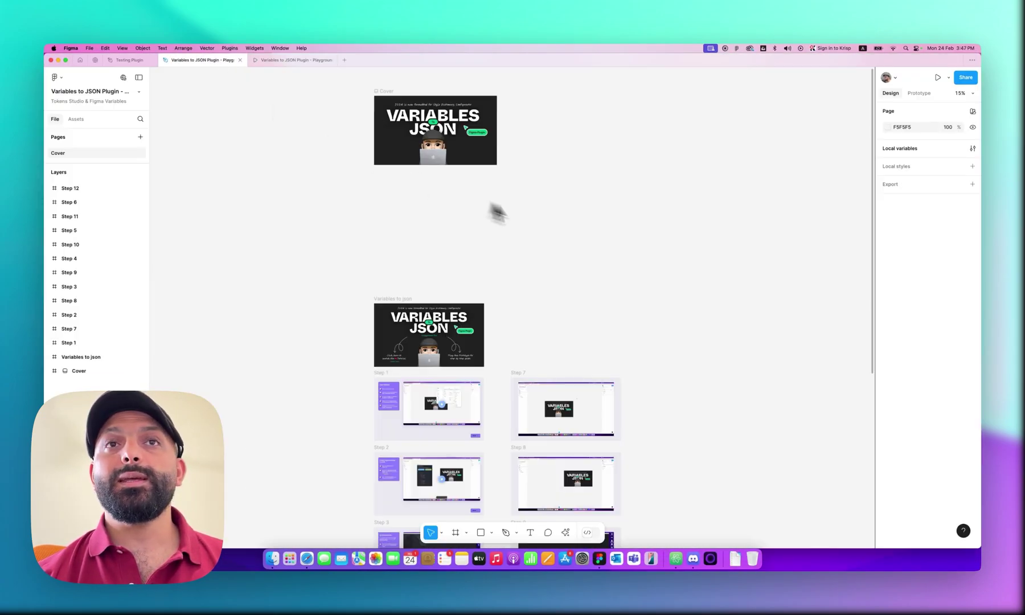
scroll(566, 228, "down", 5)
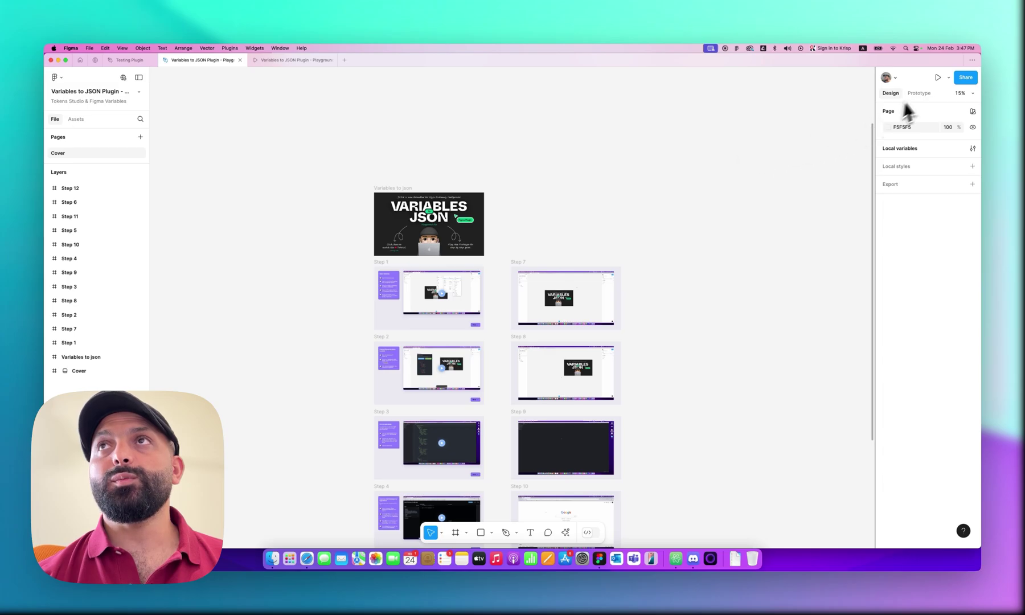
left_click(309, 63)
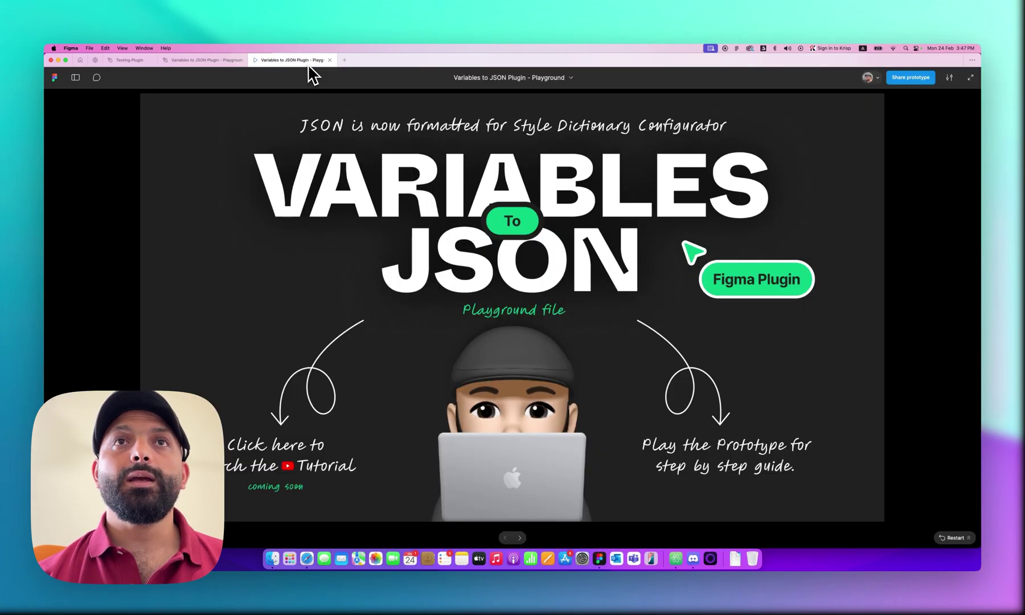
left_click(497, 241)
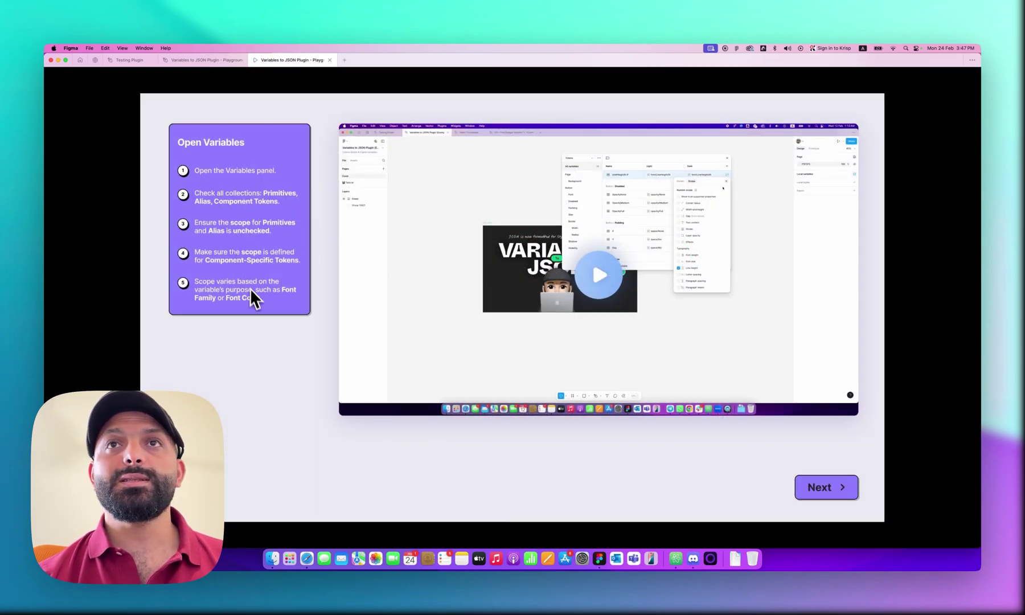
left_click(589, 281)
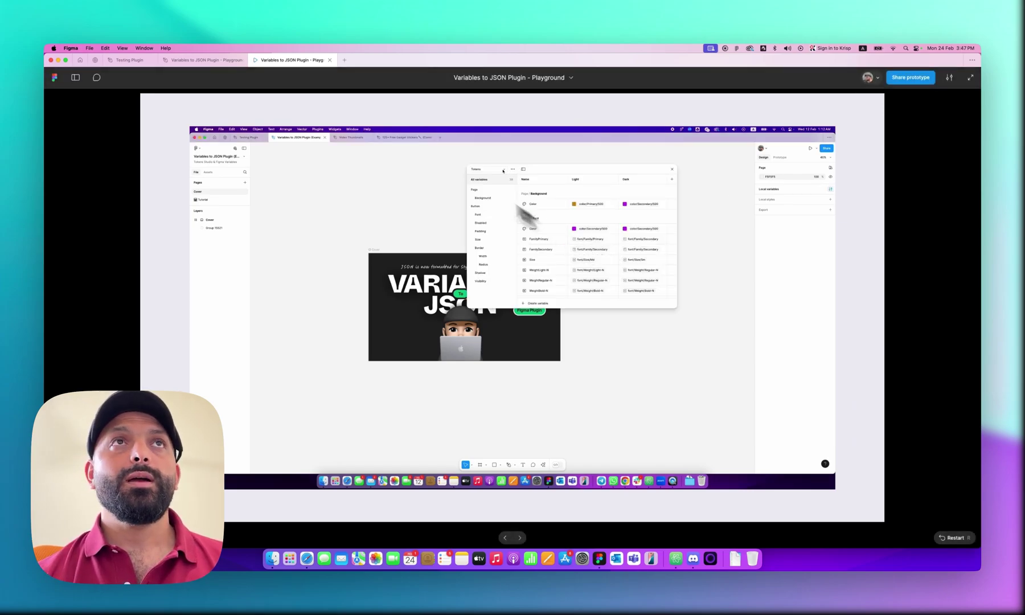
Step: Switch to the plugin's design file and bring the Step 1–12 frames into view
left_click(205, 60)
scroll(706, 308, "down", 4)
scroll(707, 308, "up", 3)
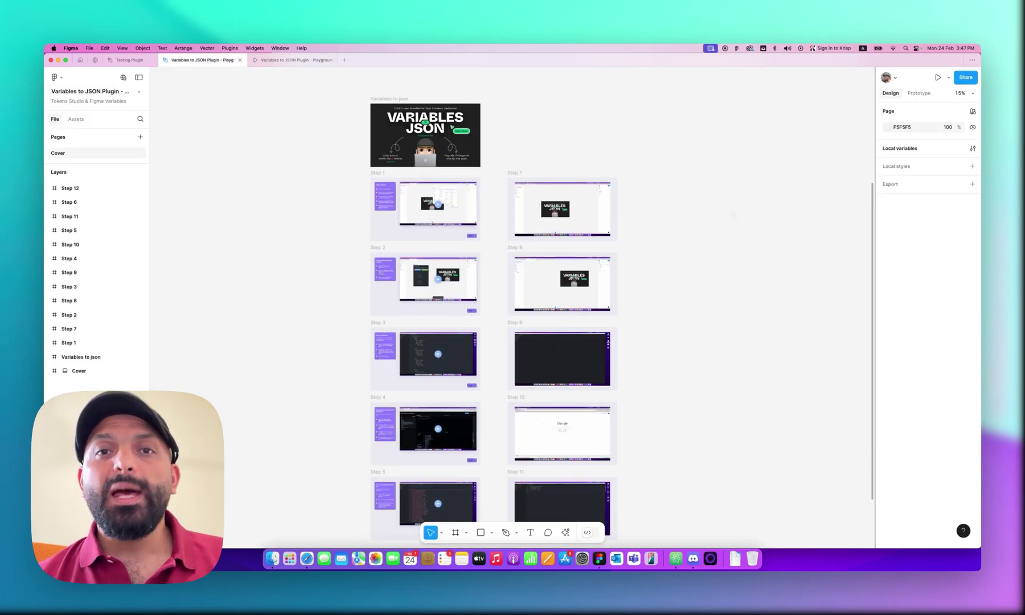
scroll(731, 208, "right", 3)
scroll(730, 215, "up", 3)
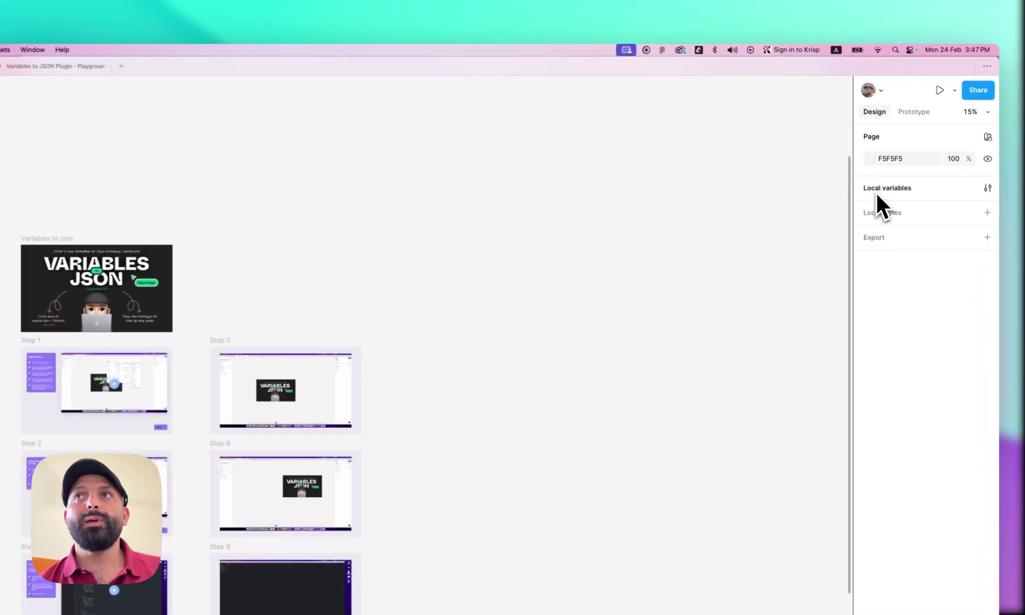
Step: Open Local variables and look through the Primitives, Alias and Tokens collections
left_click(892, 150)
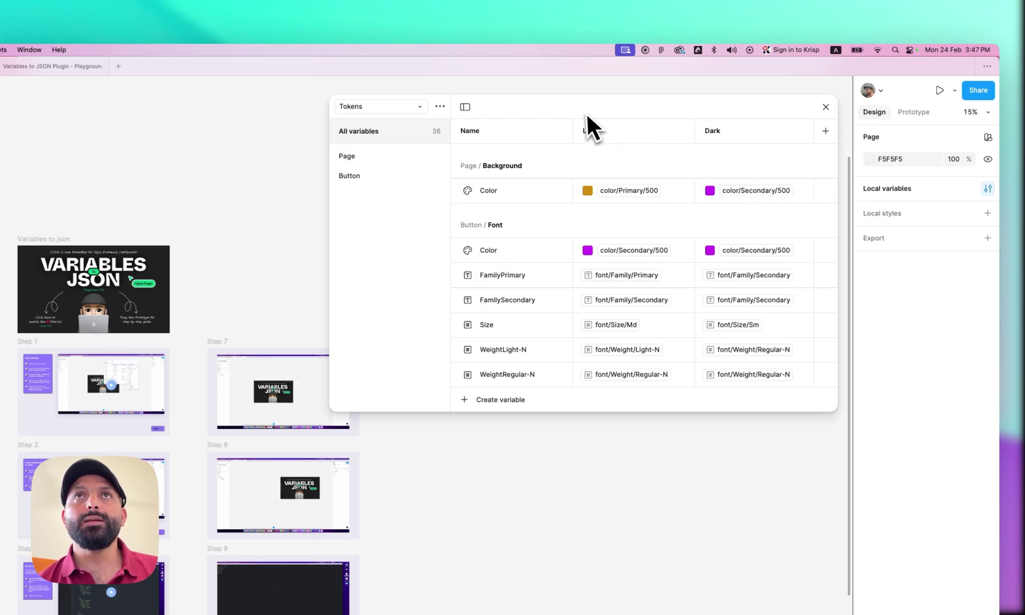
left_click(399, 107)
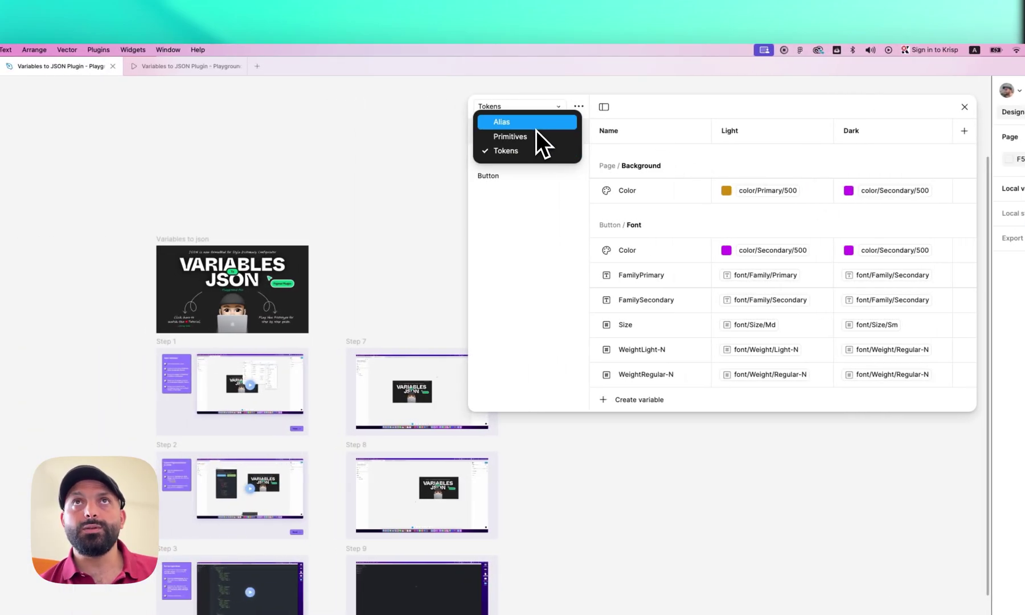
left_click(534, 136)
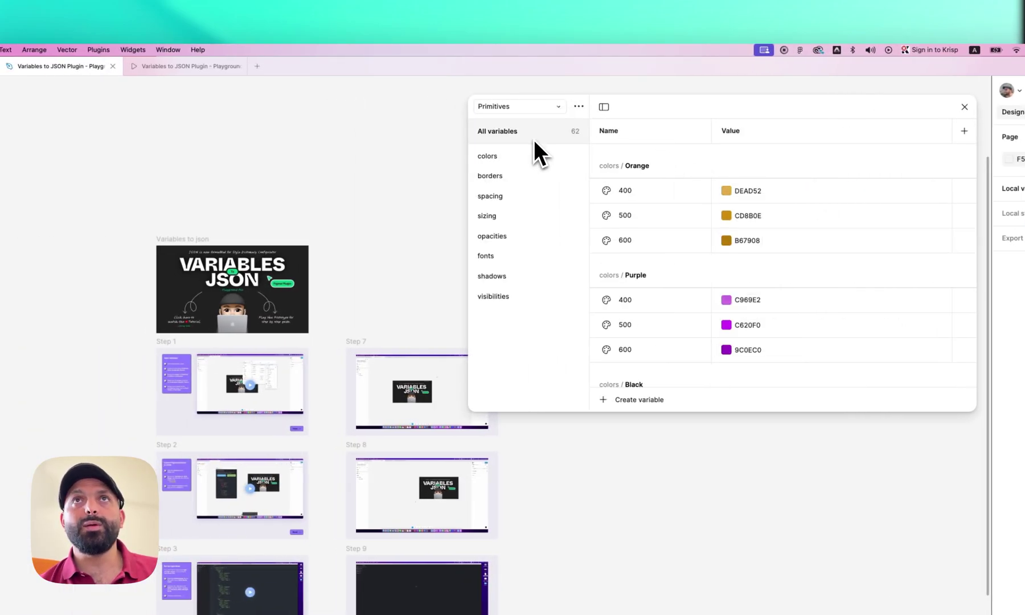
left_click(529, 108)
left_click(526, 121)
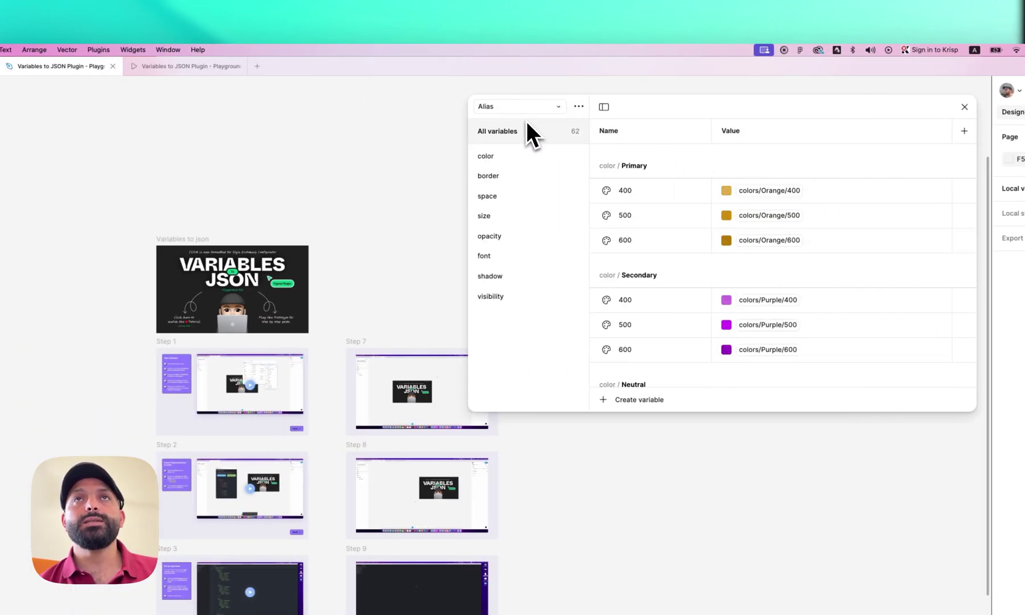
left_click(526, 114)
left_click(519, 153)
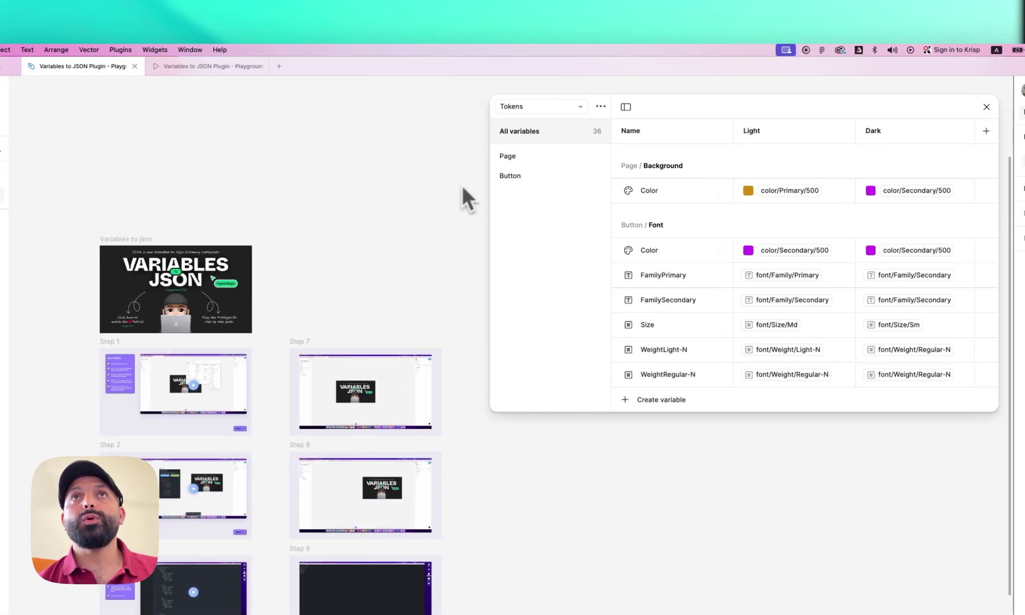
Step: Keep Tokens shown and view Page/Background Color's scope, limited to Frame and Shape fills
left_click(510, 108)
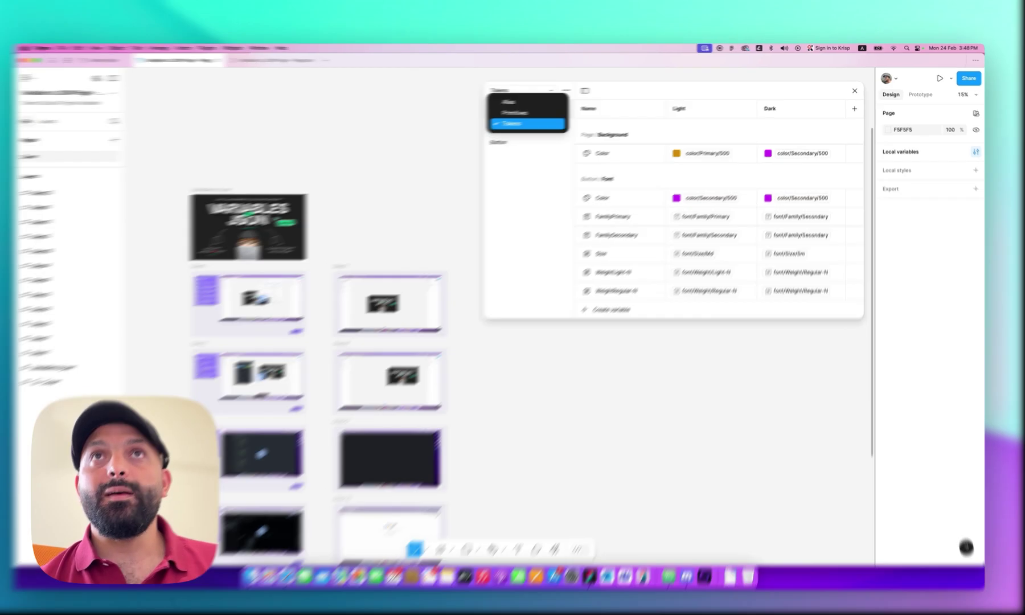
left_click(526, 123)
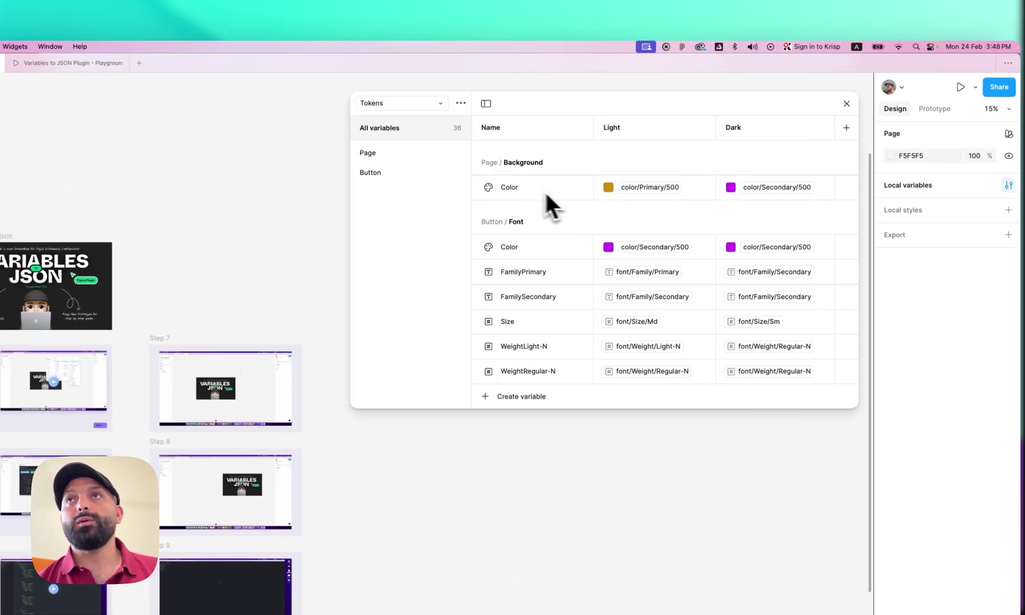
left_click(846, 187)
left_click(742, 207)
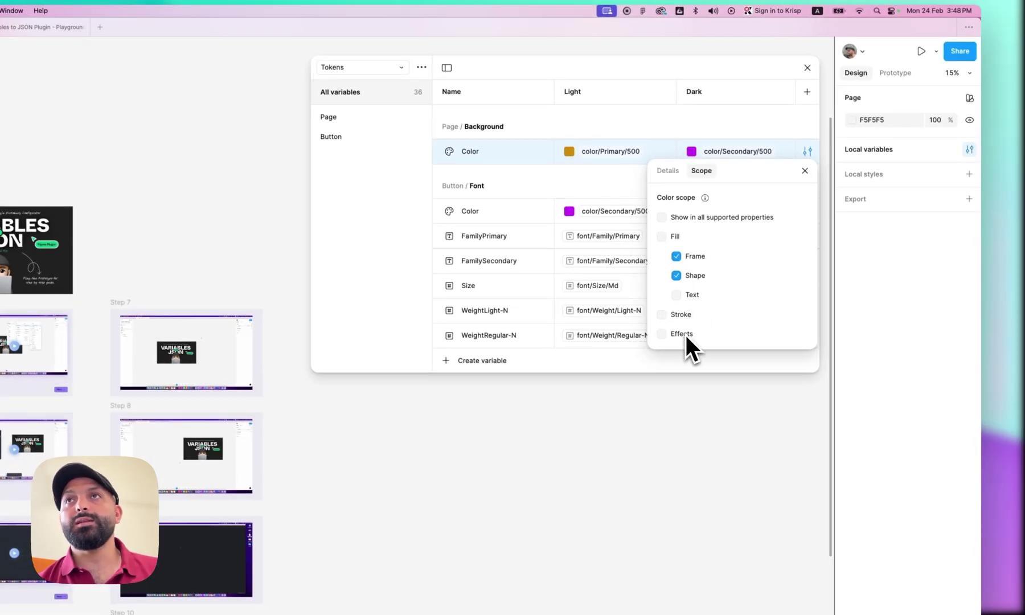
Step: Inspect the scopes of the Button/Font Color and FamilyPrimary variables
left_click(804, 170)
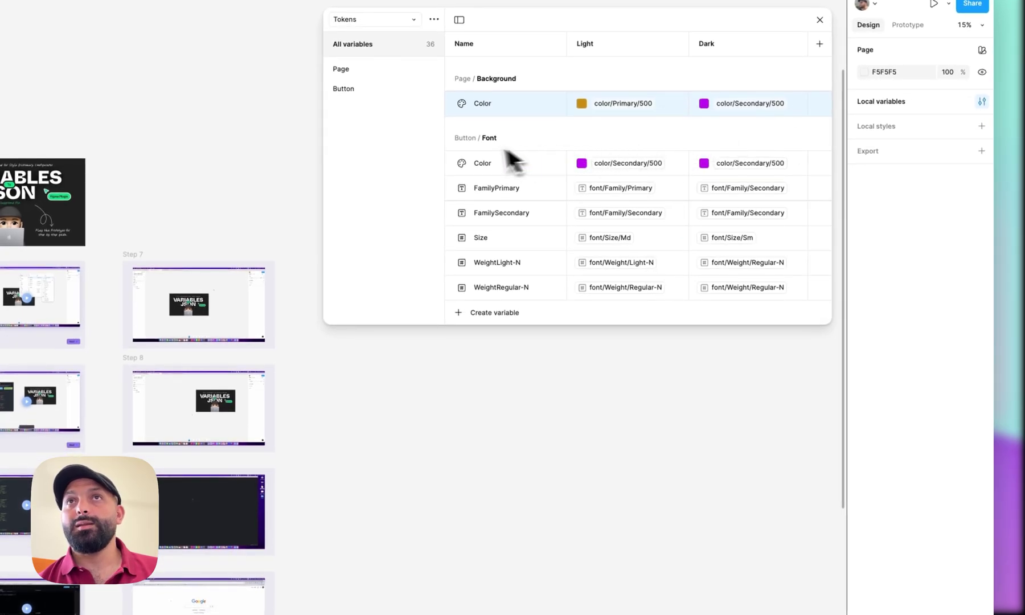
left_click(819, 163)
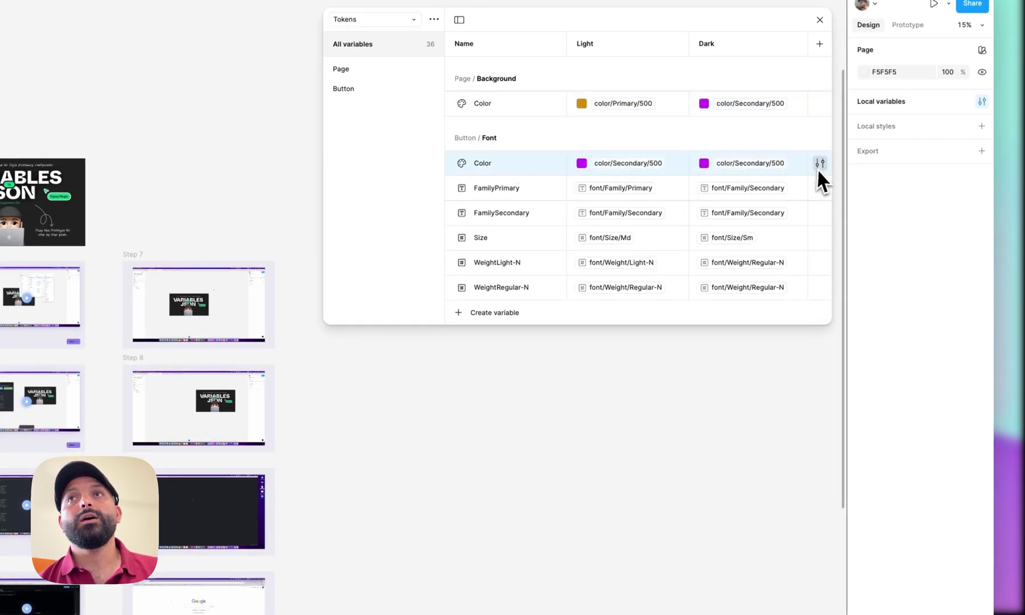
left_click(713, 182)
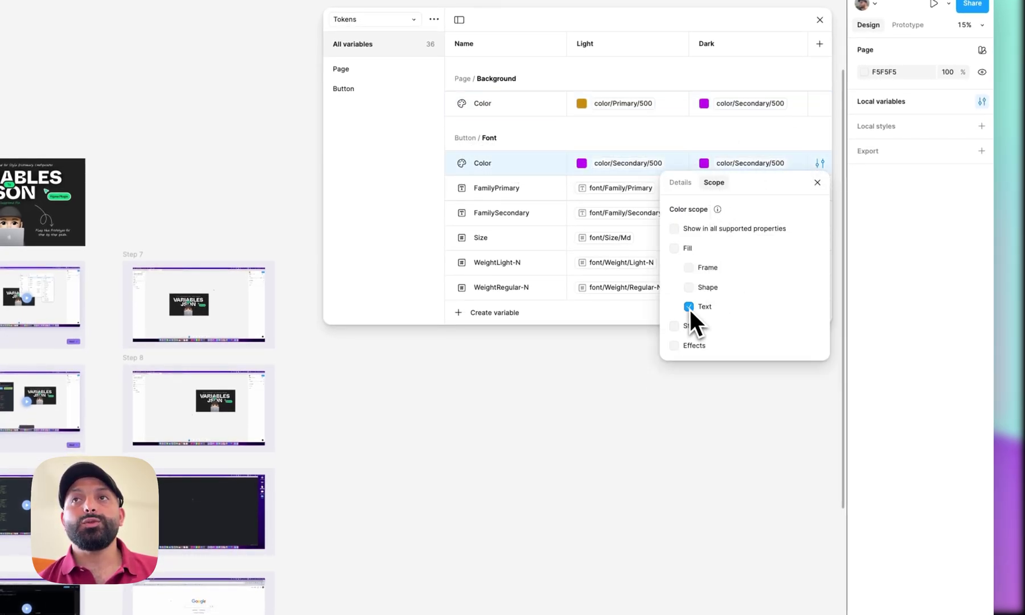
left_click(818, 182)
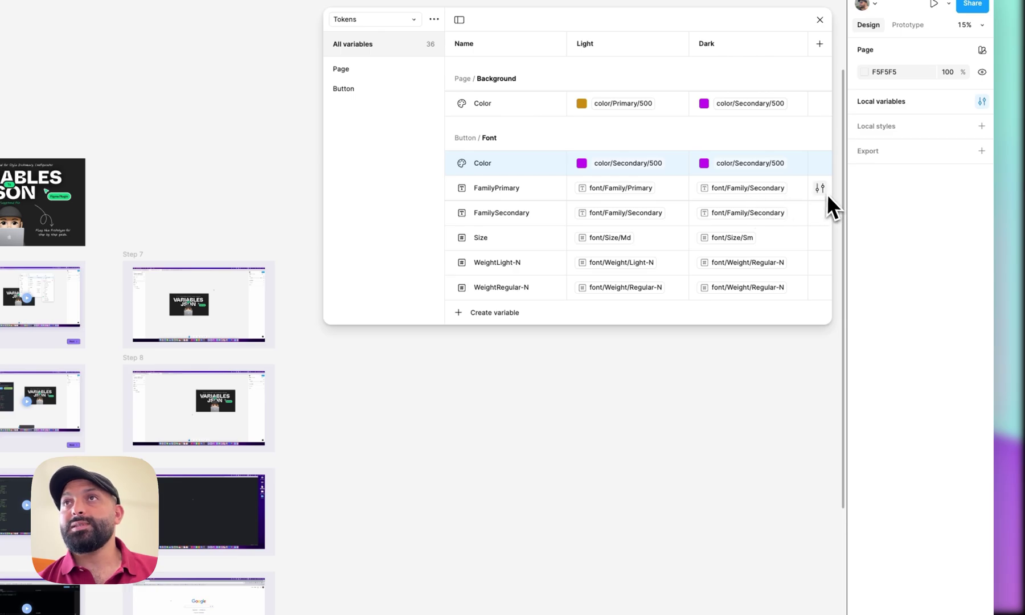
left_click(820, 188)
left_click(722, 209)
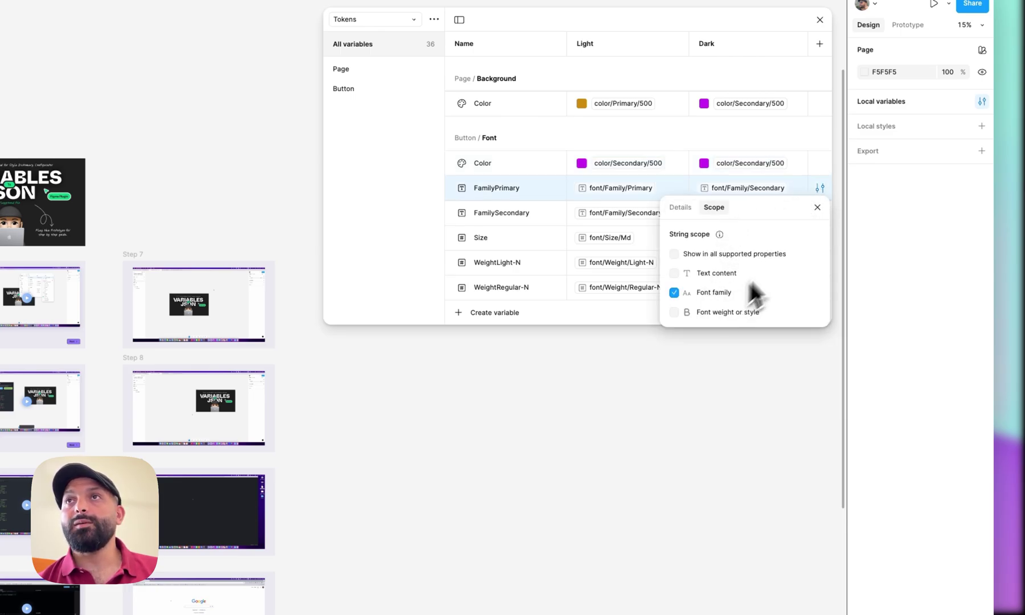
left_click(818, 207)
Step: Inspect the WeightLight-N variable's scope further down the Tokens list
scroll(804, 238, "down", 1)
scroll(799, 242, "down", 1)
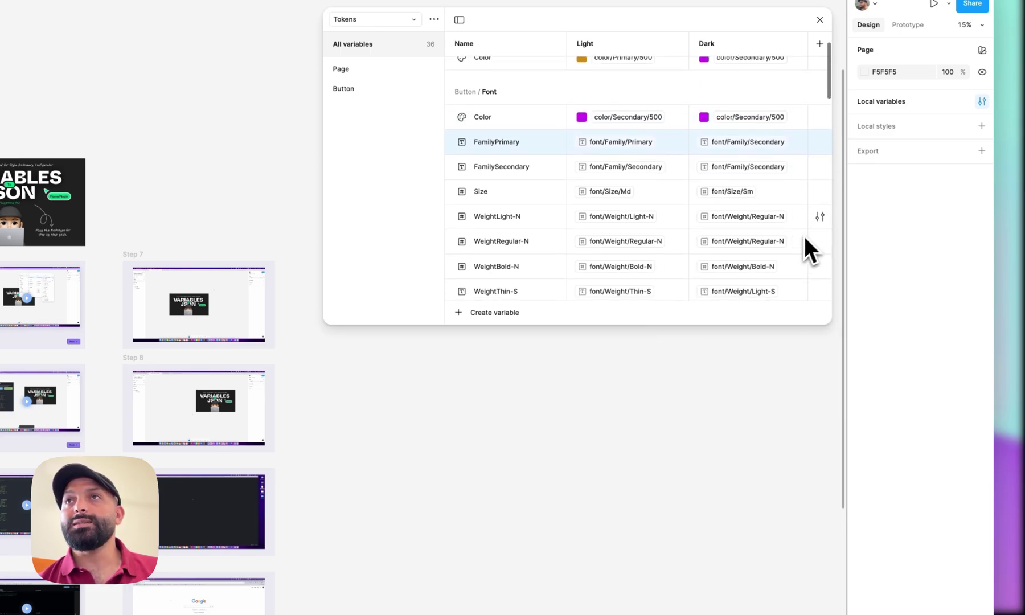
left_click(820, 216)
left_click(714, 235)
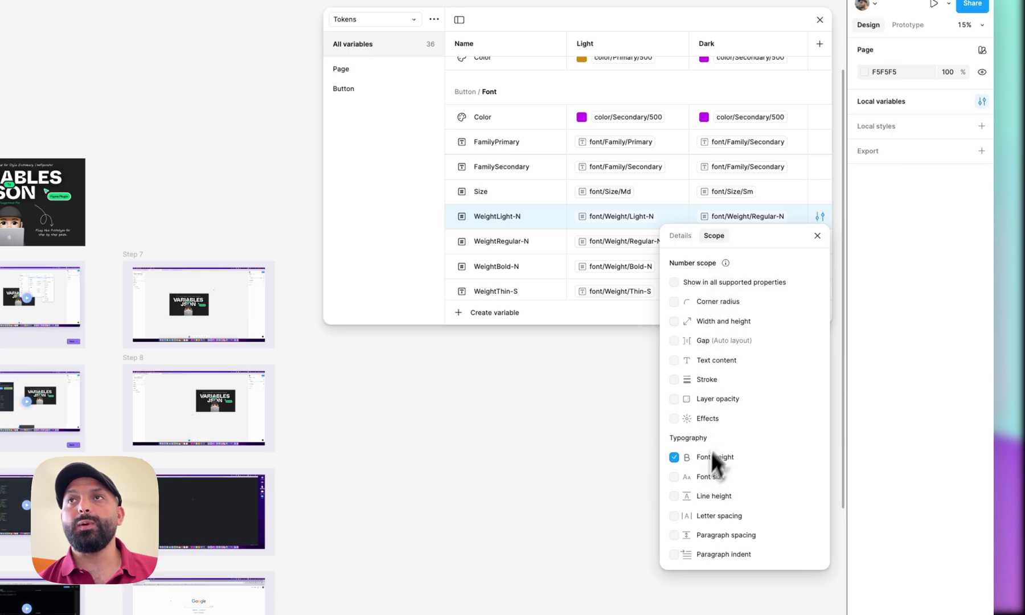
left_click(817, 235)
scroll(537, 207, "down", 10)
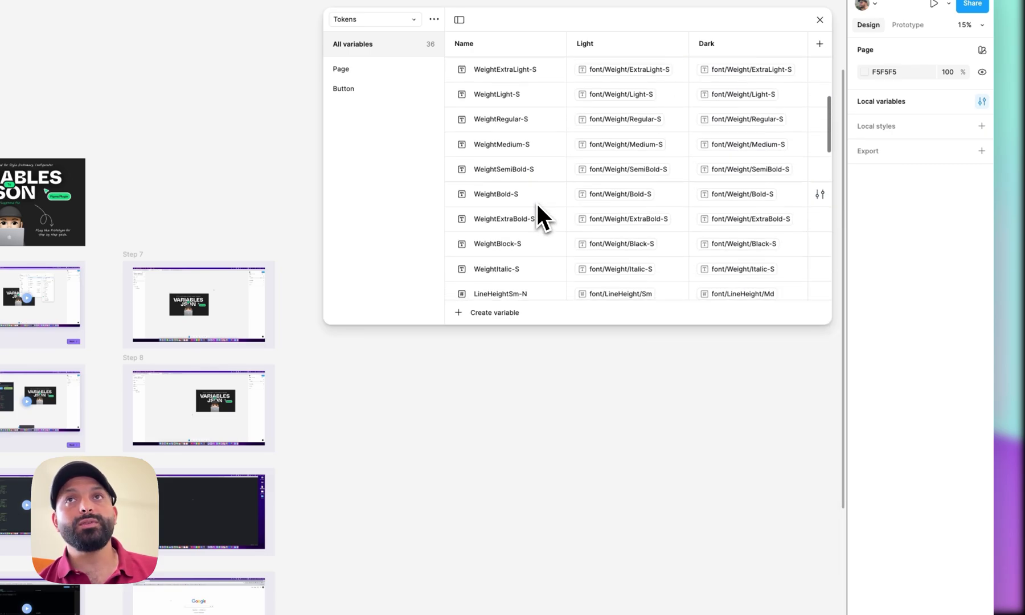
scroll(538, 205, "down", 2)
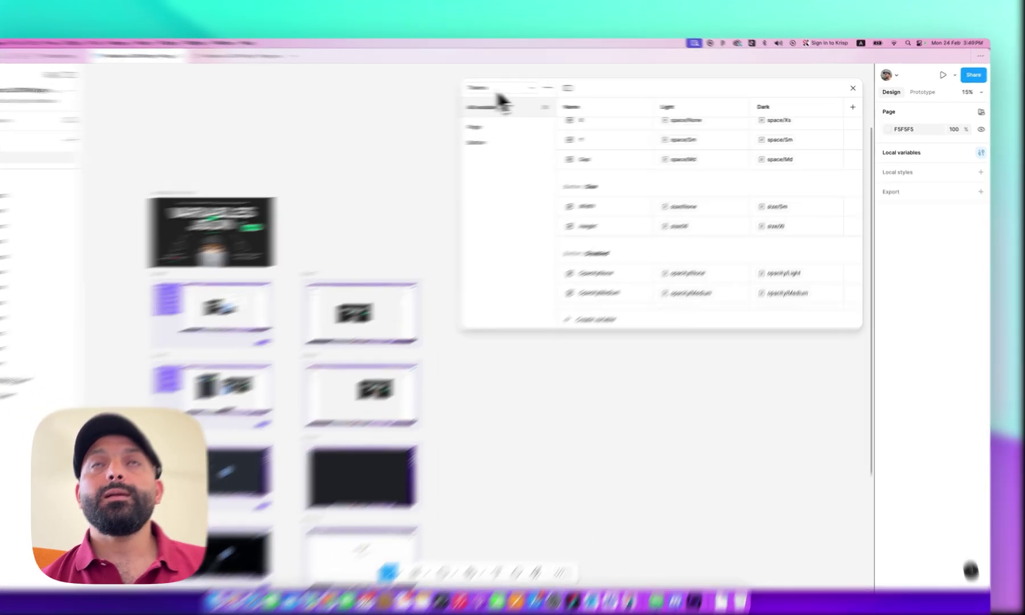
Step: Inspect the Alias collection's Sm spacing scope, then show the Primitives collection
left_click(531, 90)
left_click(394, 100)
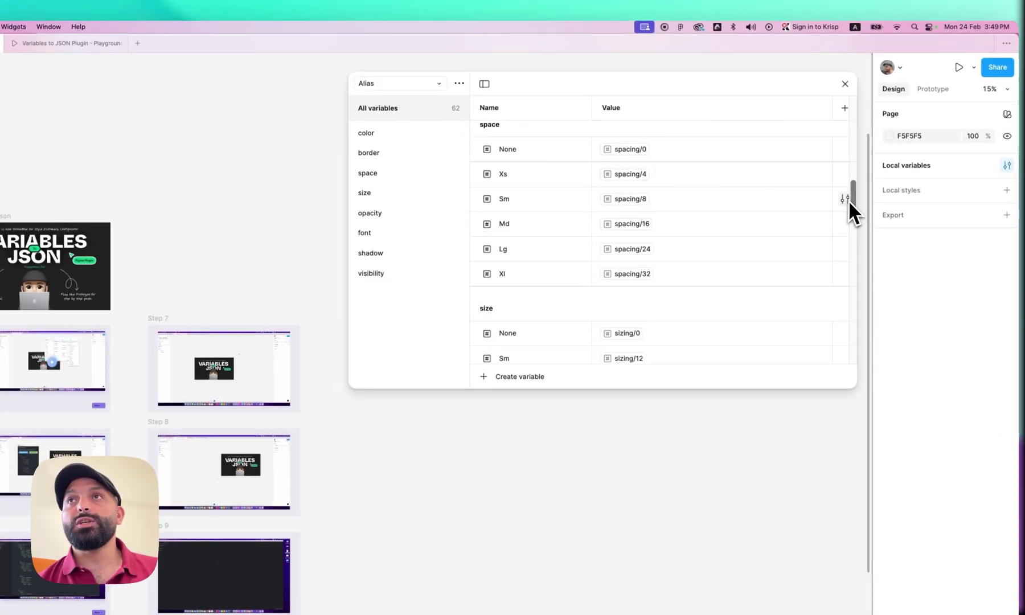
left_click(844, 199)
left_click(740, 219)
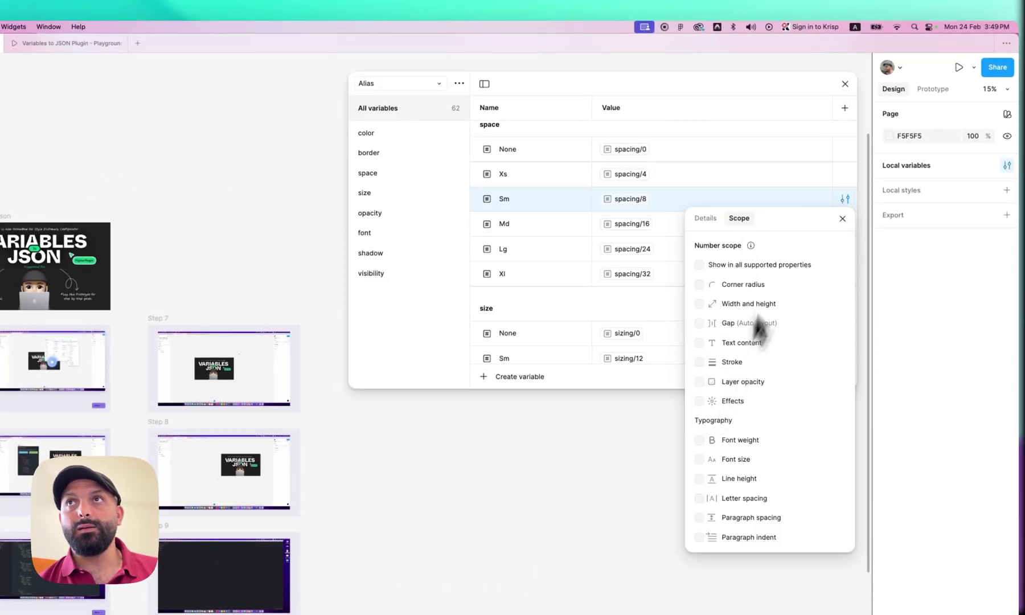
left_click(842, 219)
left_click(424, 85)
left_click(422, 112)
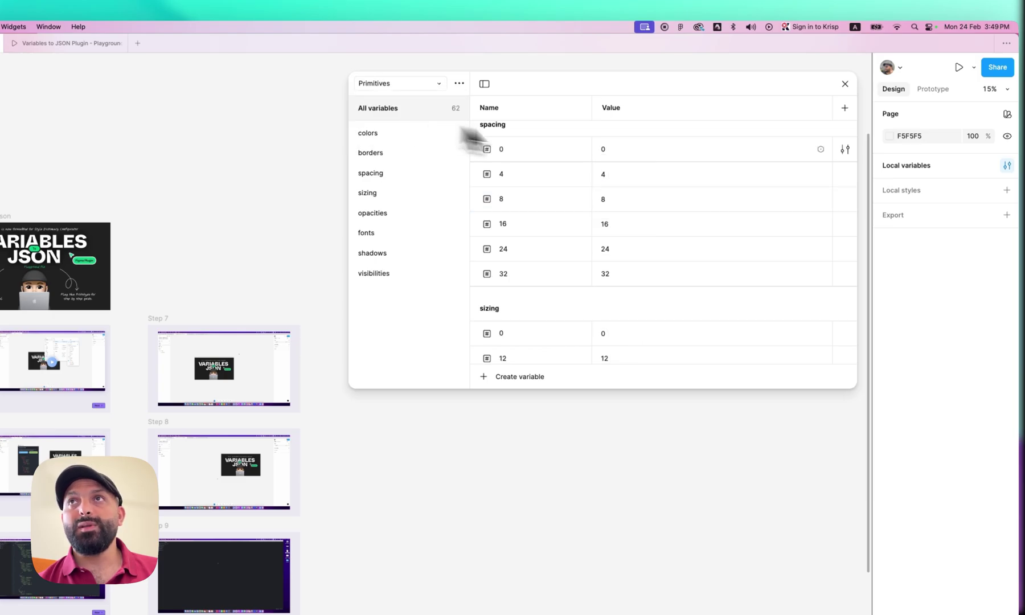
scroll(837, 240, "down", 10)
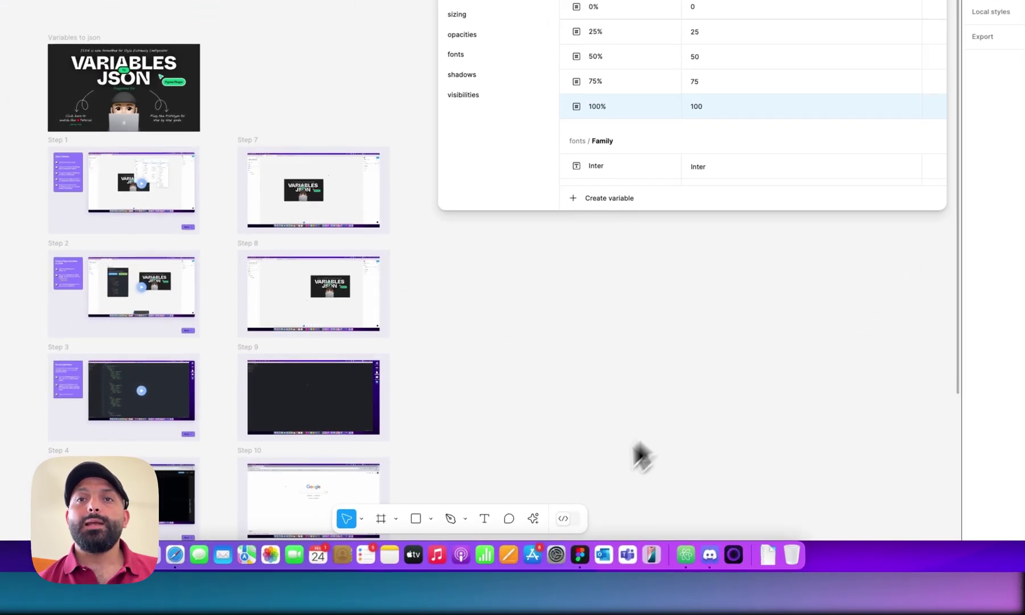
Step: Run the Variables to JSON plugin and convert the file's variables to JSON
left_click(535, 519)
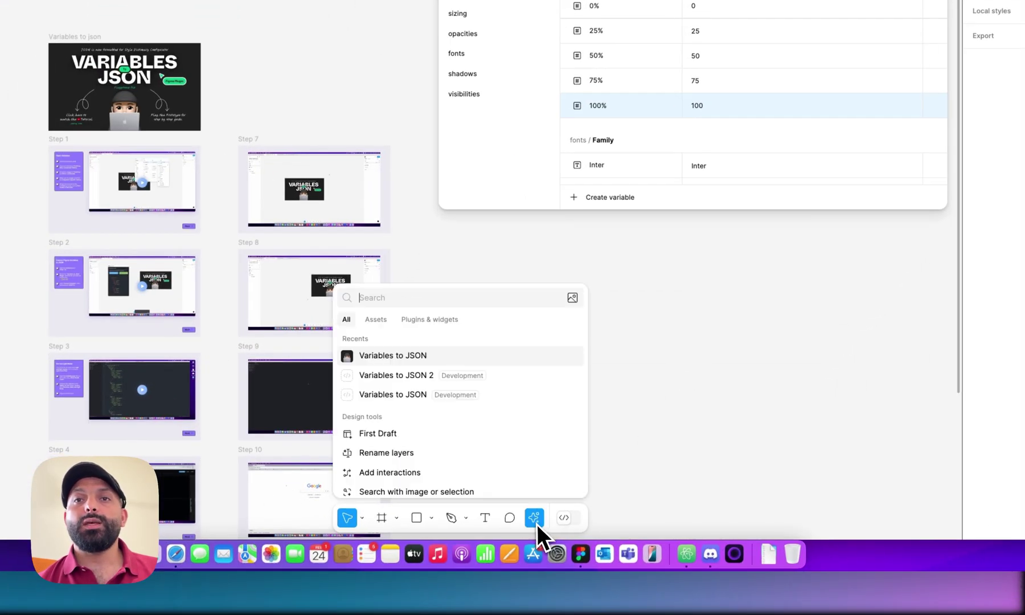
left_click(439, 314)
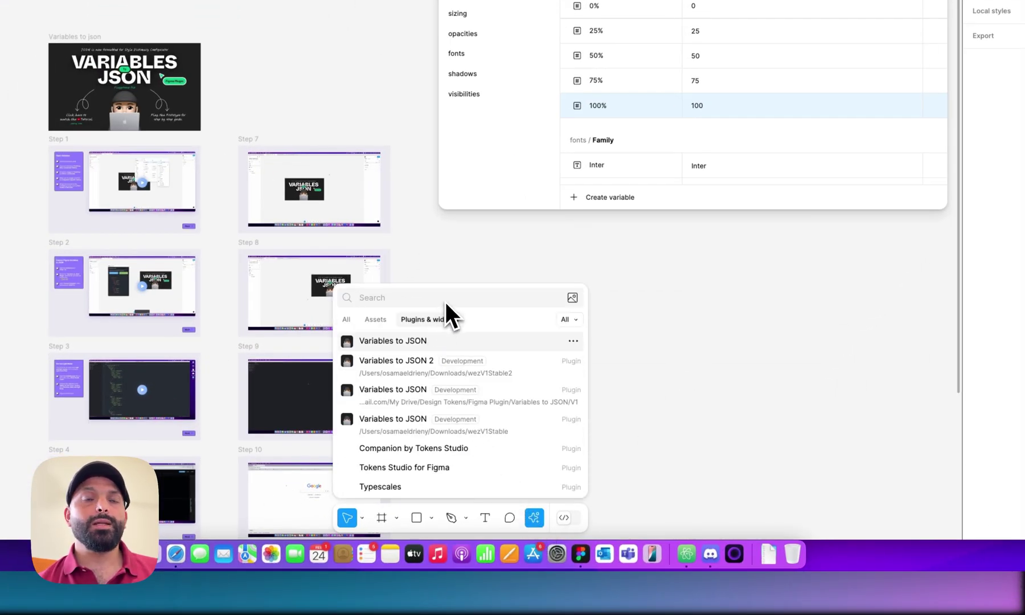
type("variables to json")
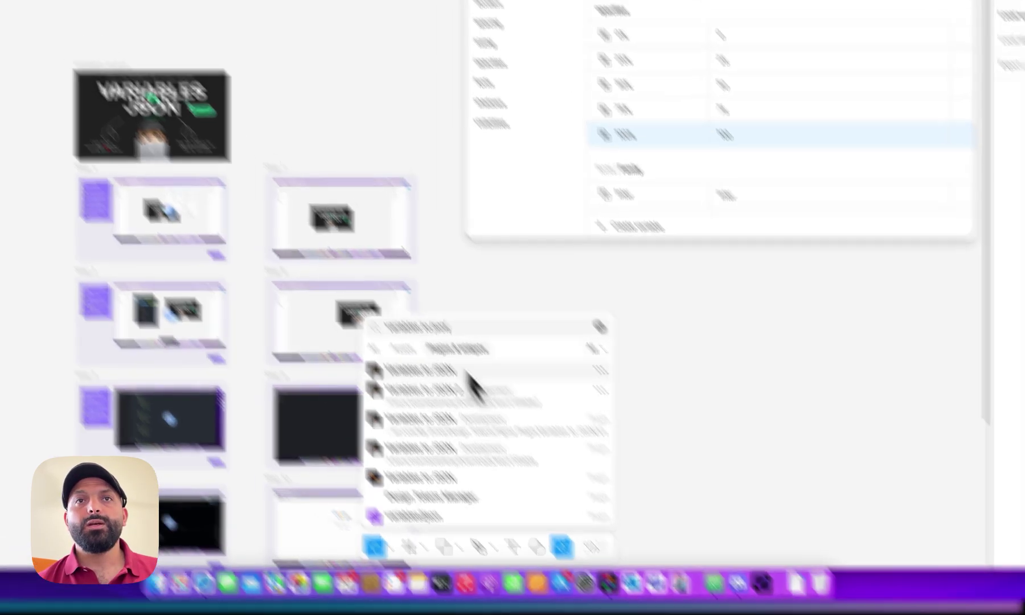
left_click(455, 371)
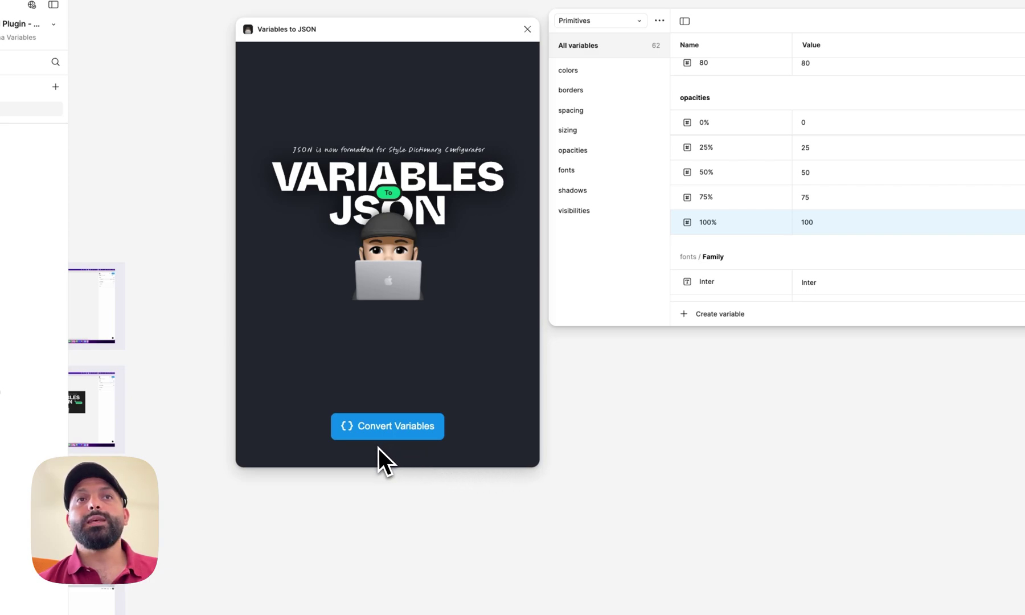
left_click(389, 435)
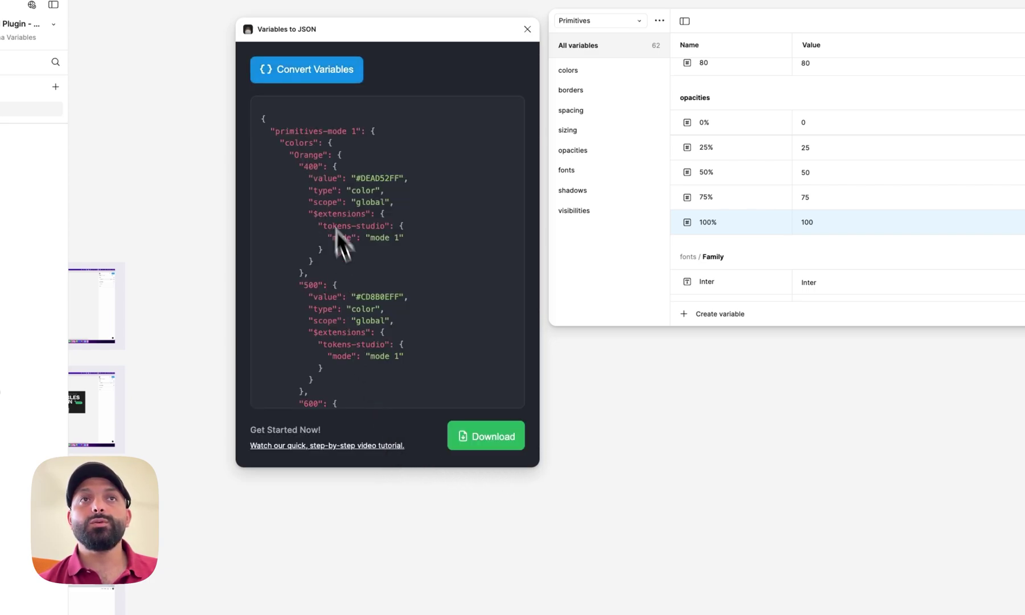
scroll(336, 231, "down", 10)
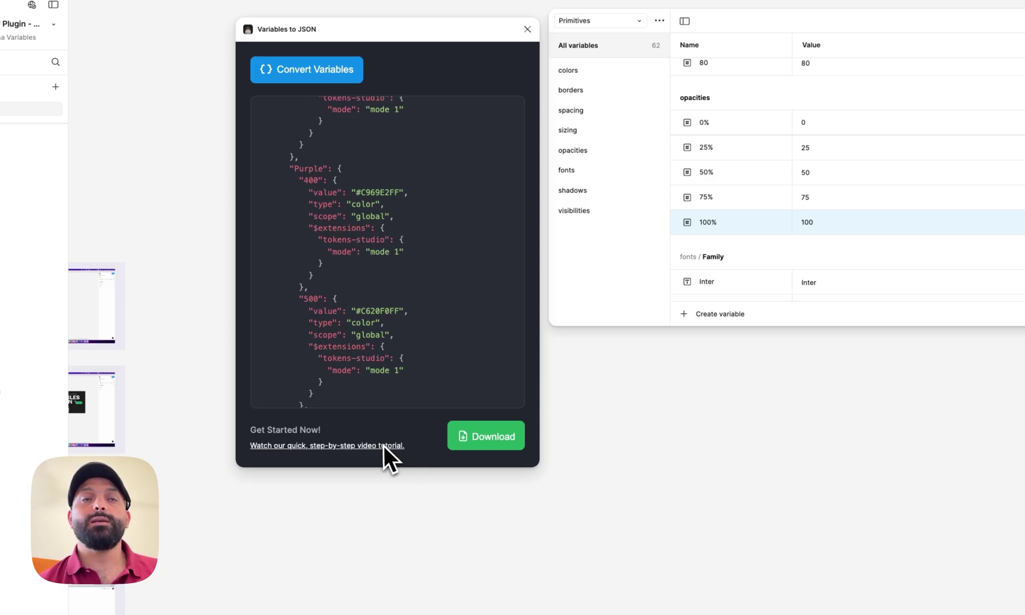
scroll(452, 370, "up", 3)
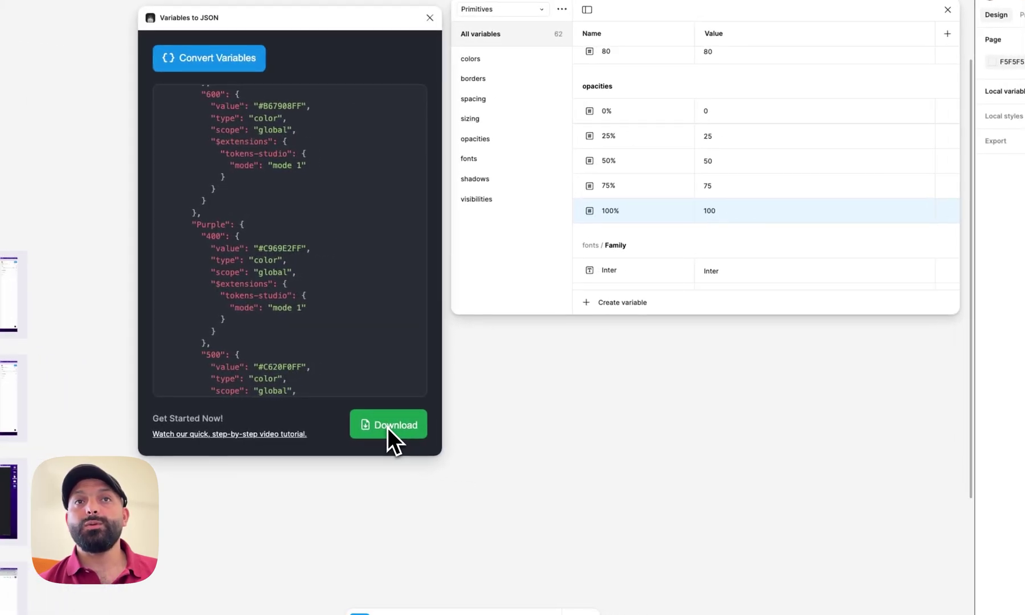
Step: Download the JSON as variables.json to the Desktop, replacing the existing file
left_click(385, 427)
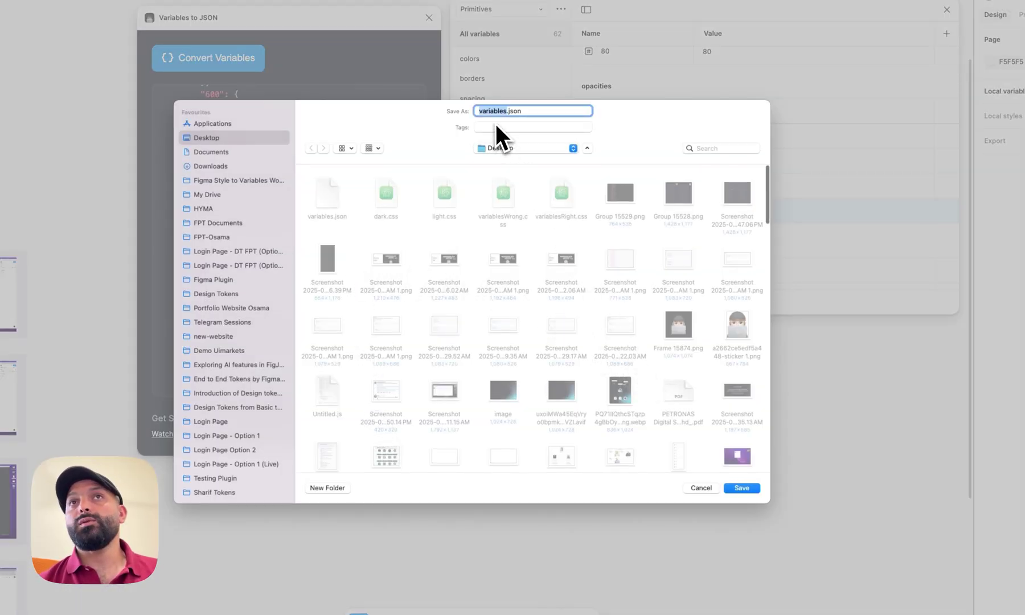
left_click(742, 488)
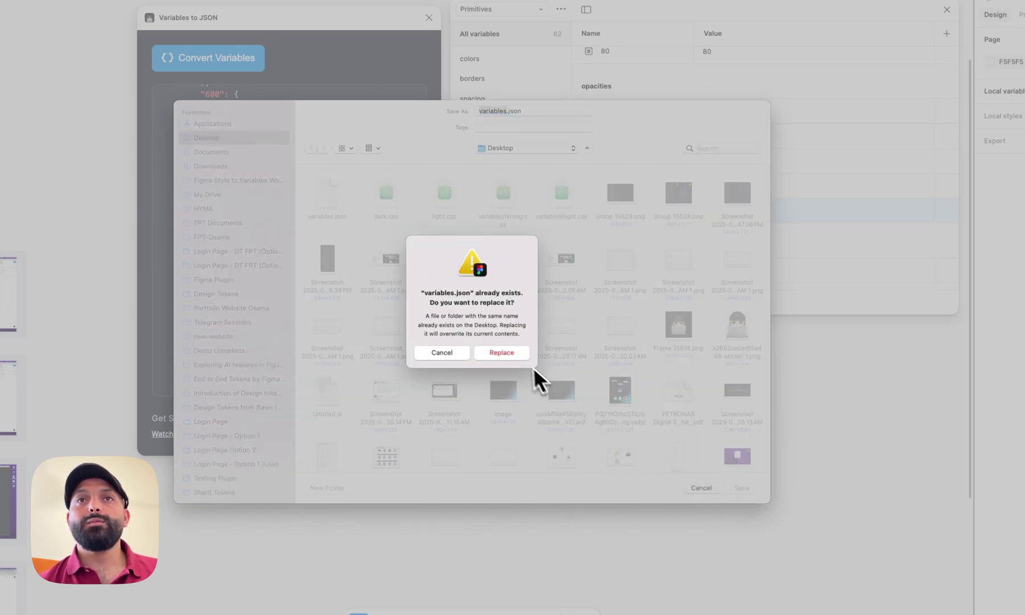
left_click(518, 354)
key("super+Tab")
key("super+Tab")
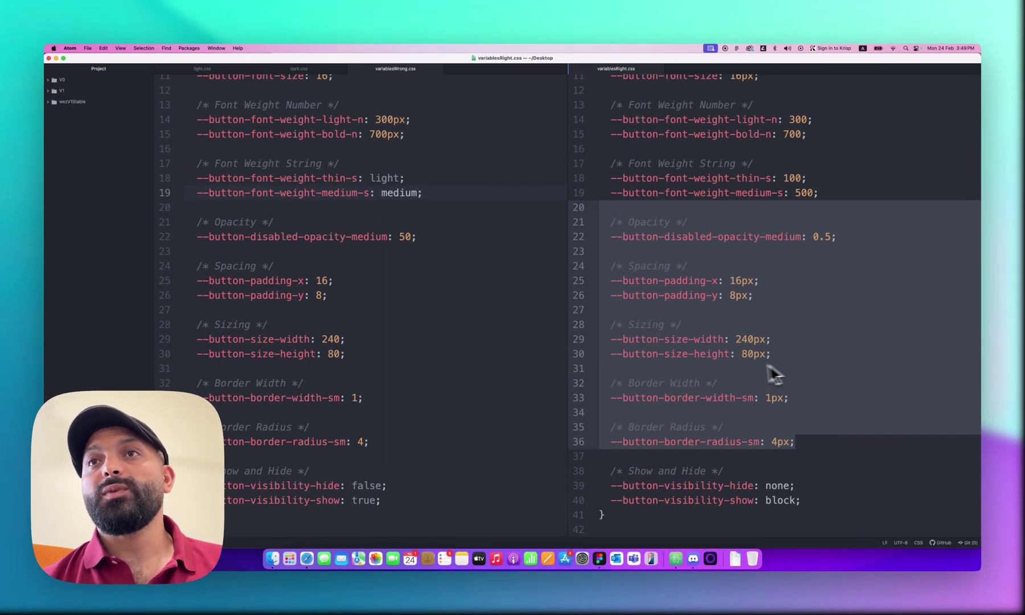
Step: Narrow the Atom window and open variables.json in the left pane
left_click(753, 358)
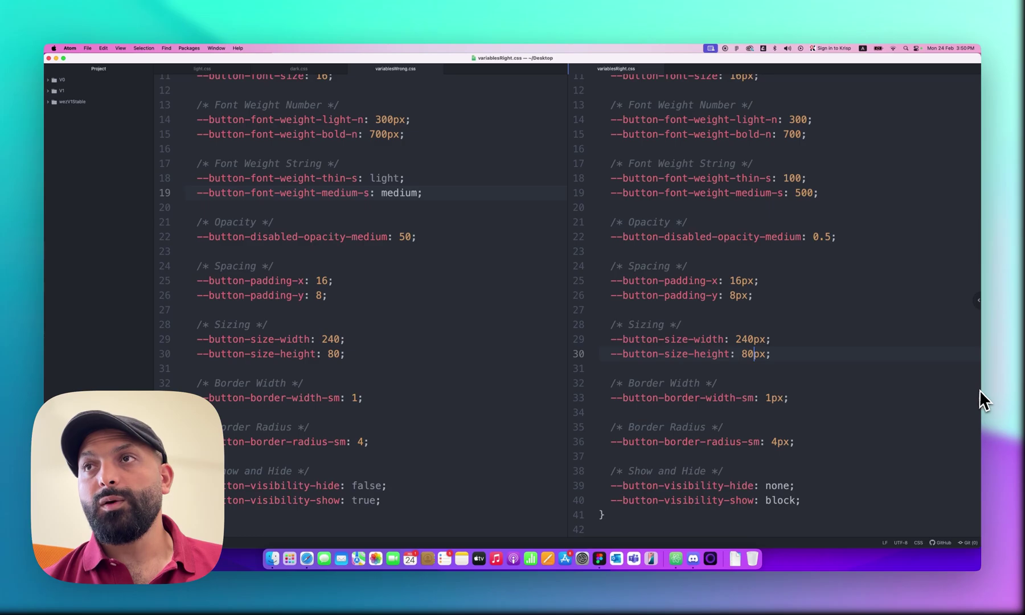
left_click_drag(979, 388, 946, 401)
double_click(961, 362)
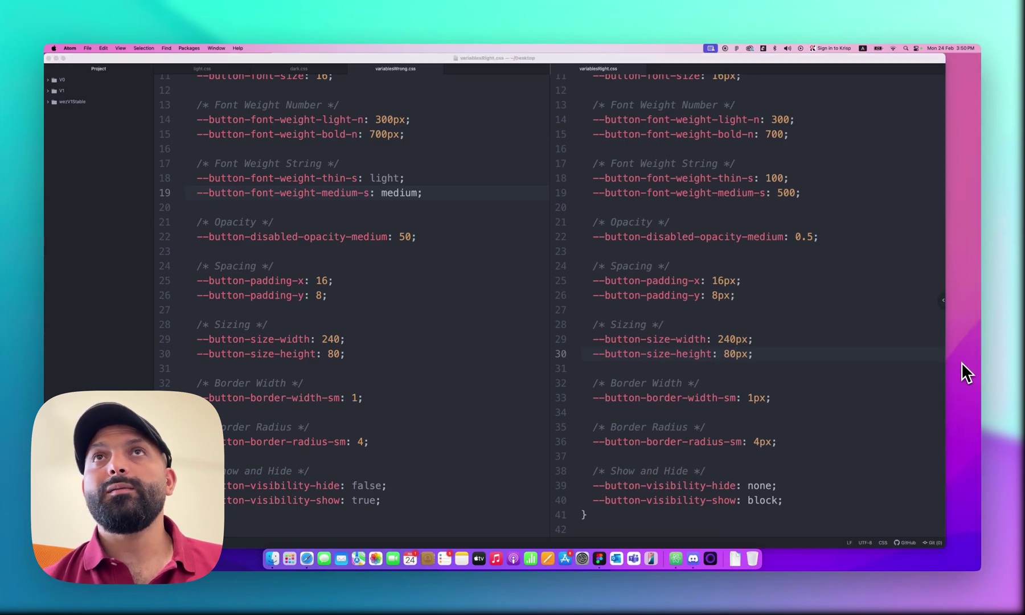
left_click_drag(695, 69, 501, 69)
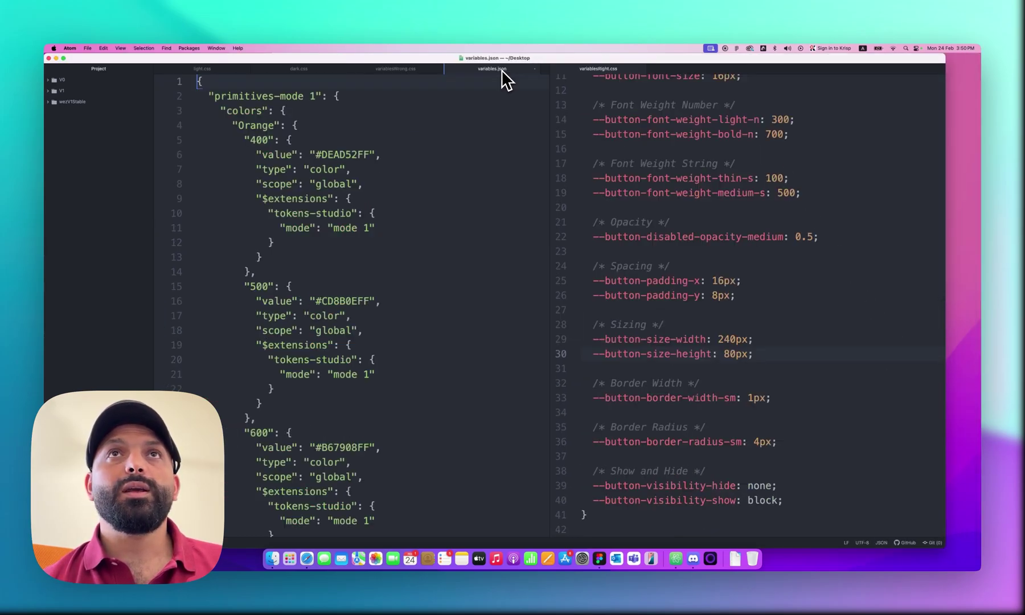
left_click(422, 168)
Step: Fold the primitives-mode 1, alias-mode 1, tokens-light and tokens-dark blocks
left_click(339, 96)
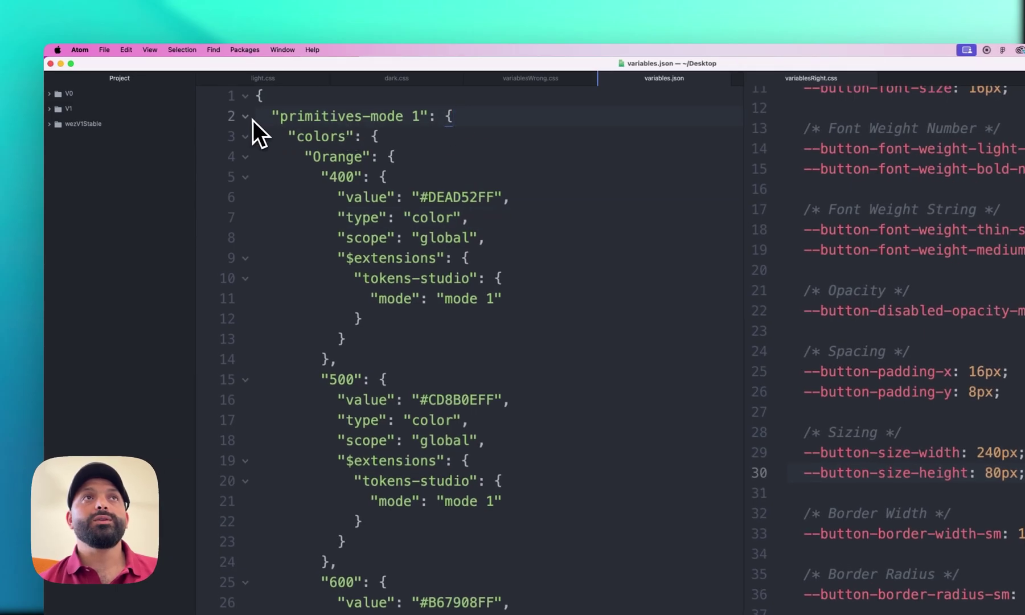
left_click(246, 118)
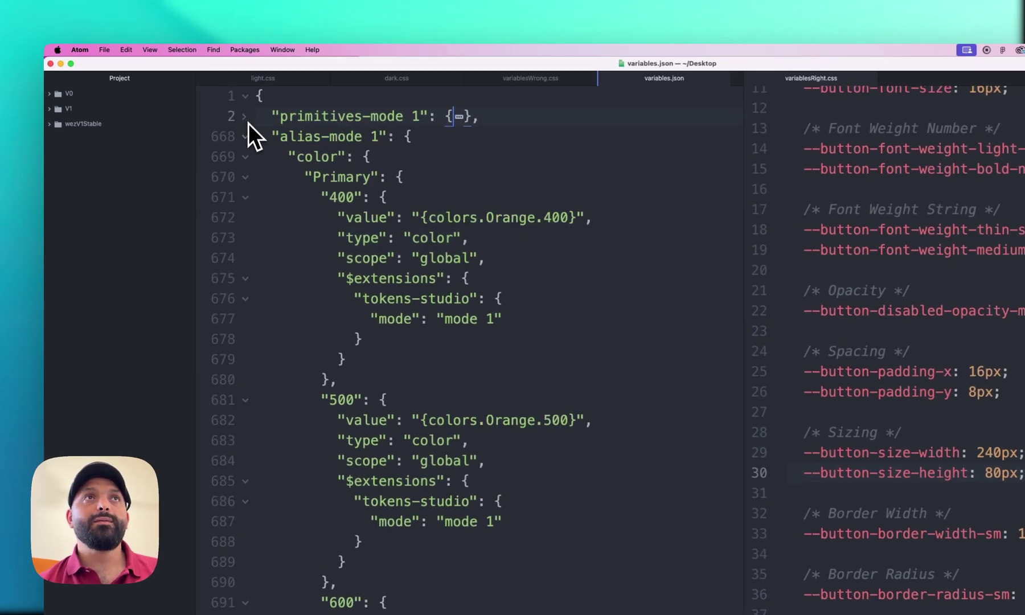
left_click(246, 138)
left_click(247, 159)
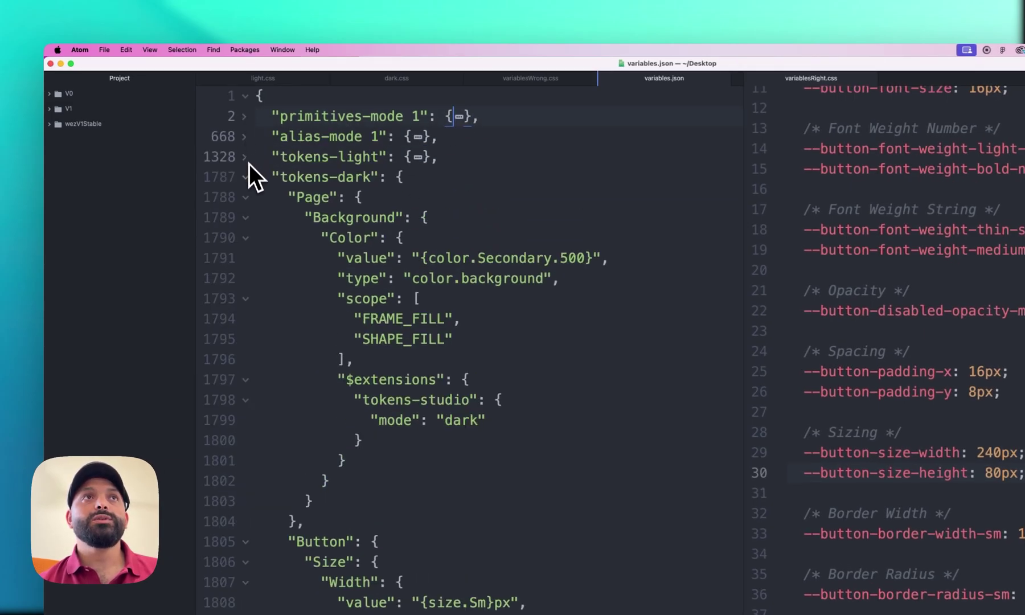
left_click(247, 180)
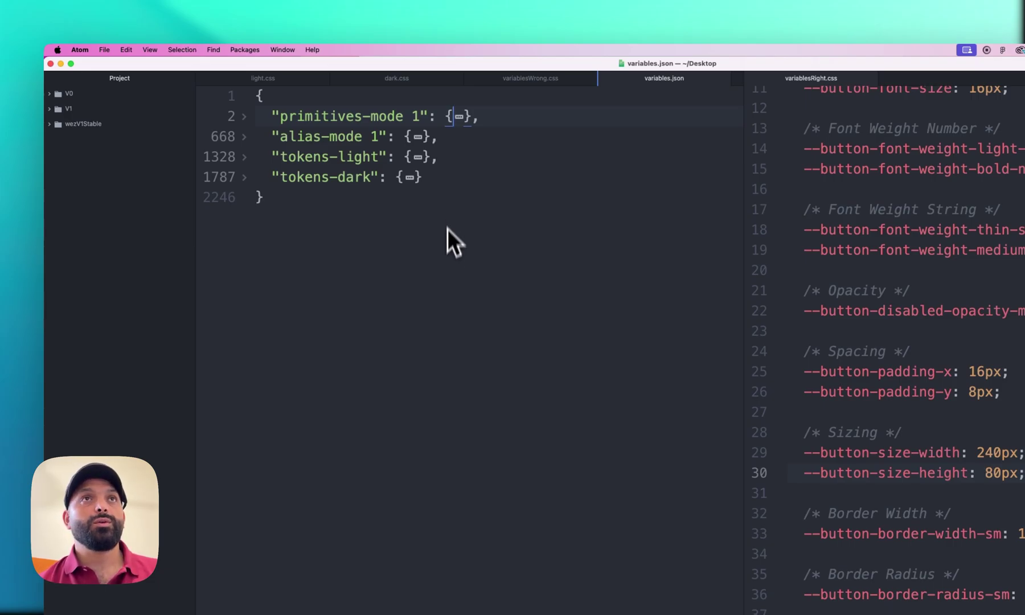
Step: Delete the folded tokens-dark block and the trailing comma after tokens-light
left_click_drag(424, 177, 278, 181)
key("BackSpace")
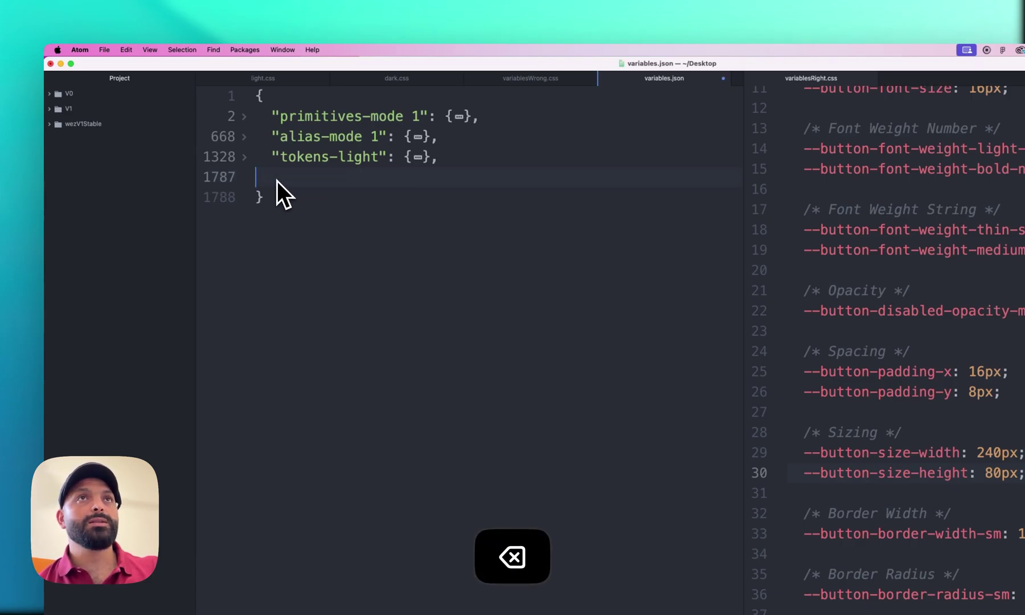
left_click(447, 160)
key("BackSpace")
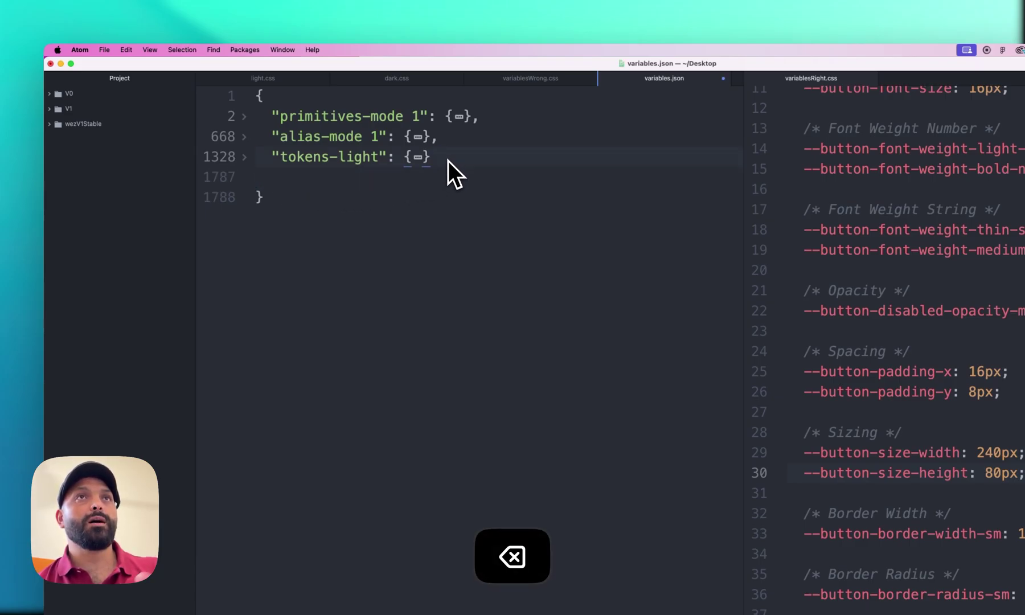
Step: Copy the entire trimmed JSON and bring up the Style-Dictionary Configurator in Safari
key("super+a")
key("super+c")
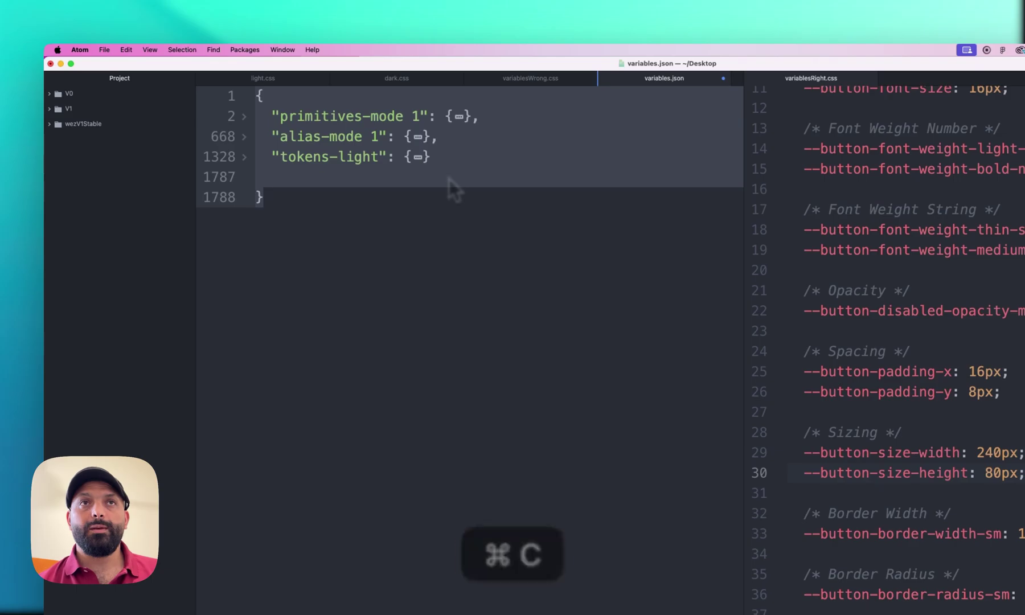
key("super+Tab")
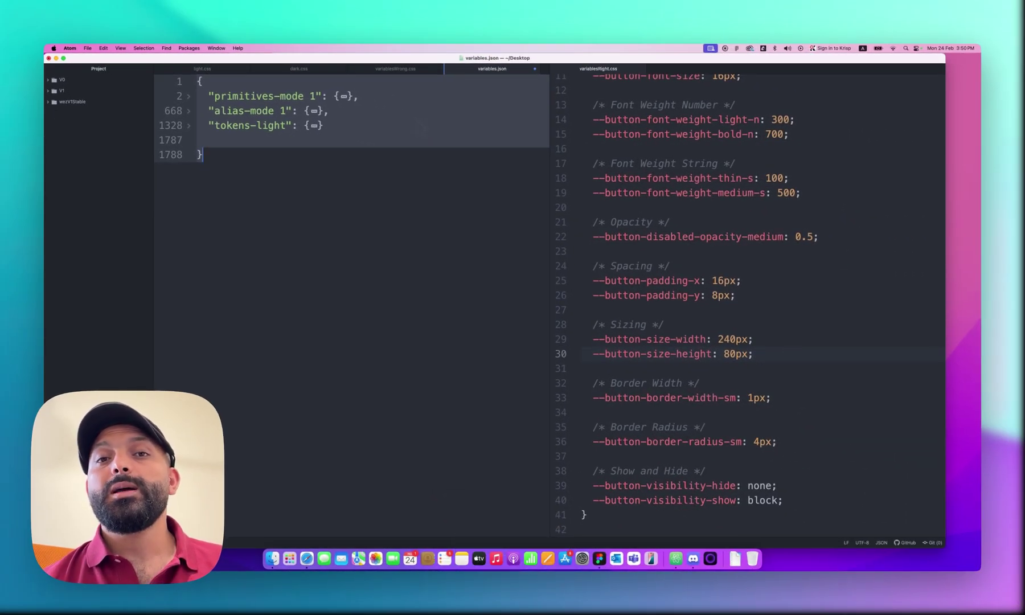
key("super+Tab")
key("super+Tab")
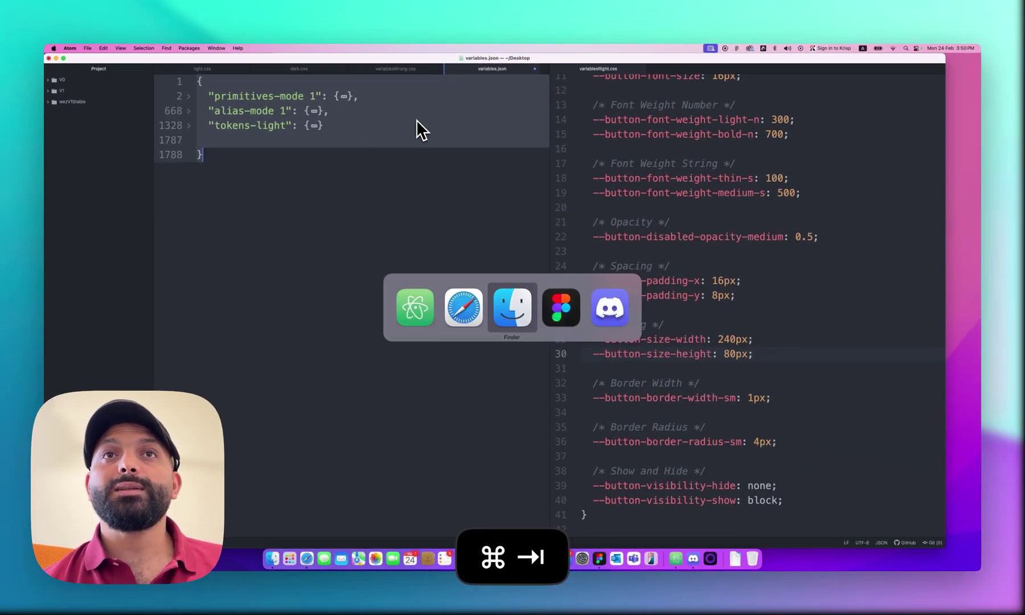
key("super+shift+Tab")
left_click(681, 64)
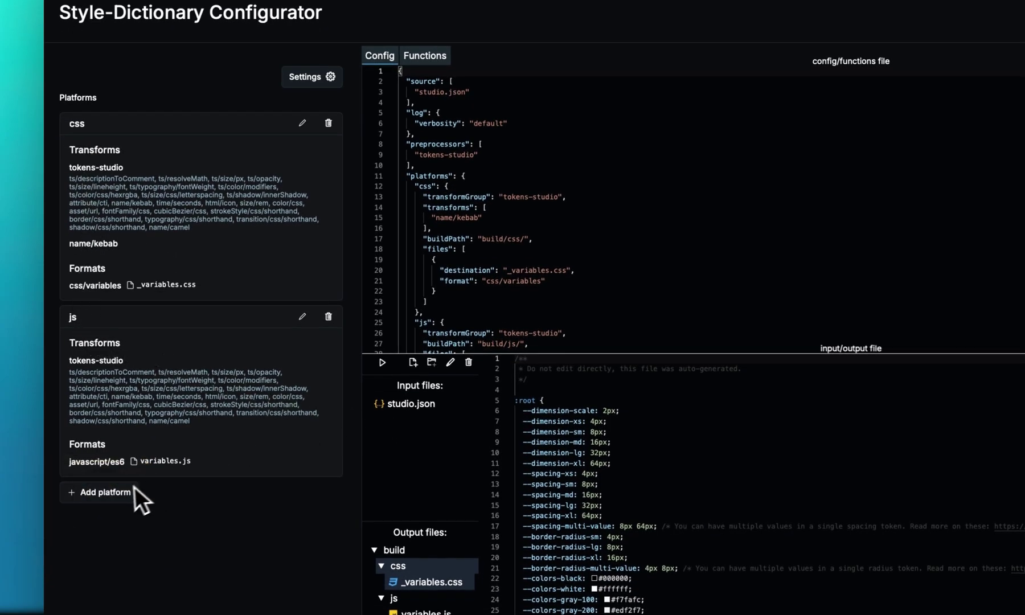
Step: Open the Add a new platform form and dismiss it, keeping the default css and js platforms
left_click(120, 491)
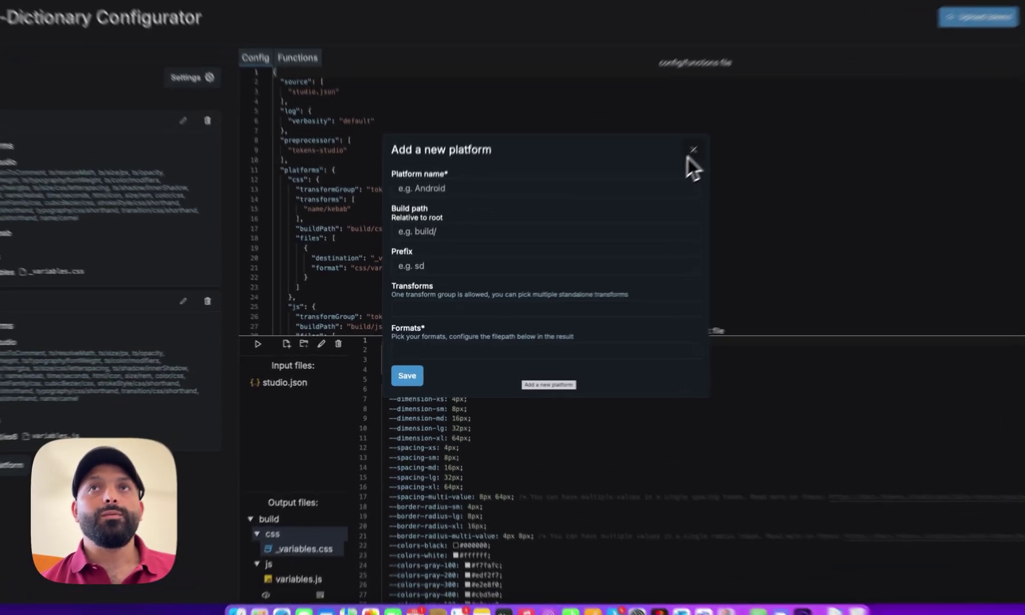
left_click(626, 197)
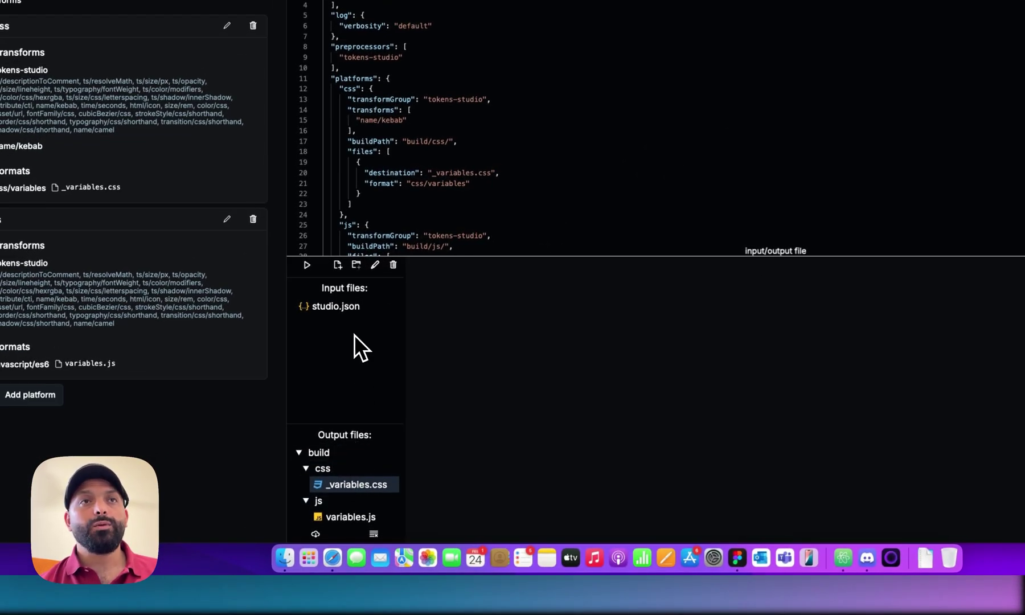
Step: Replace studio.json's contents with the copied primitives-mode 1 token JSON
left_click(339, 306)
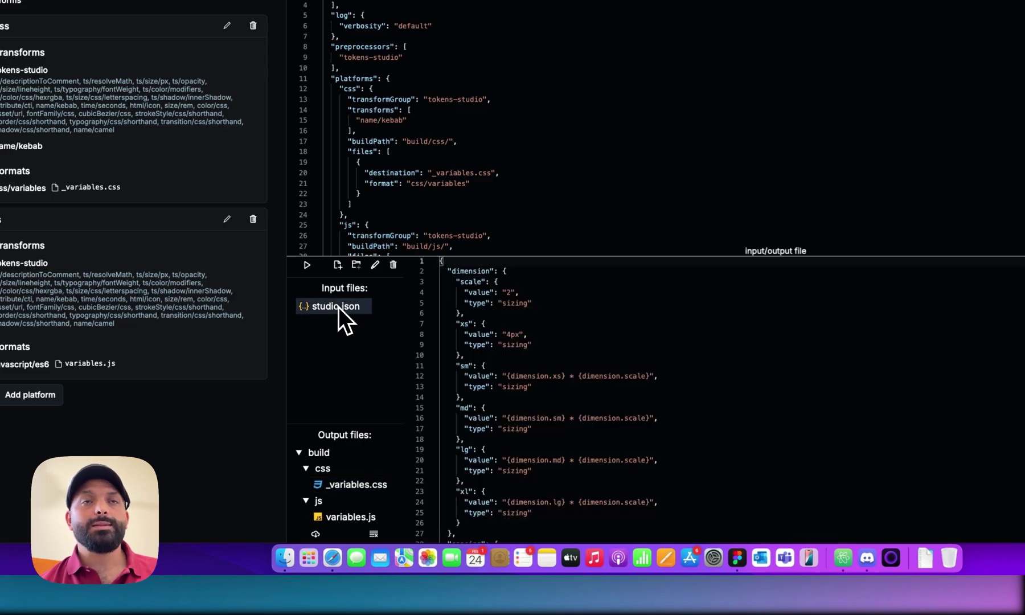
left_click(488, 334)
key("super+a")
key("BackSpace")
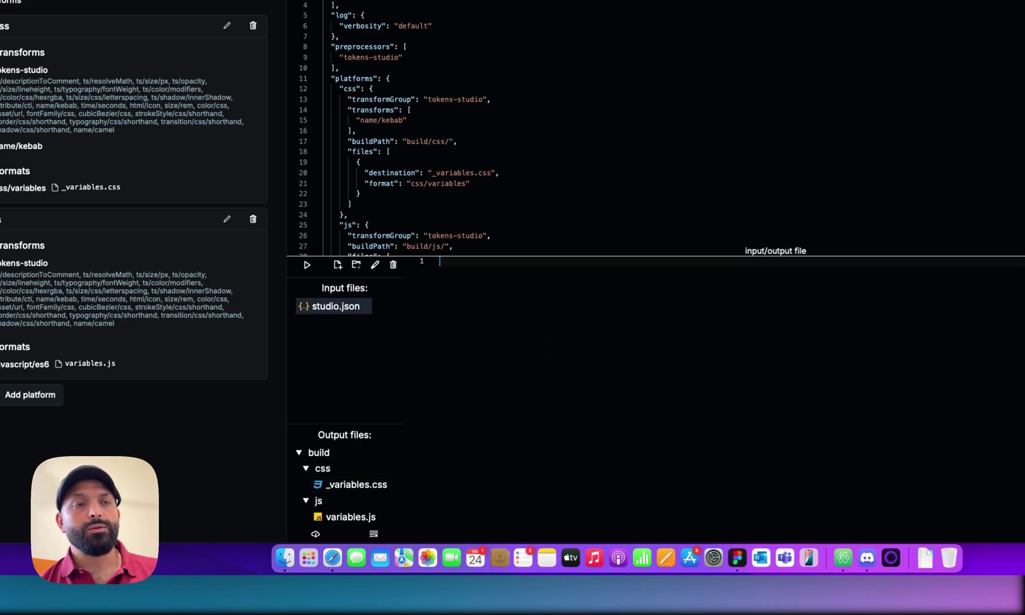
key("super+v")
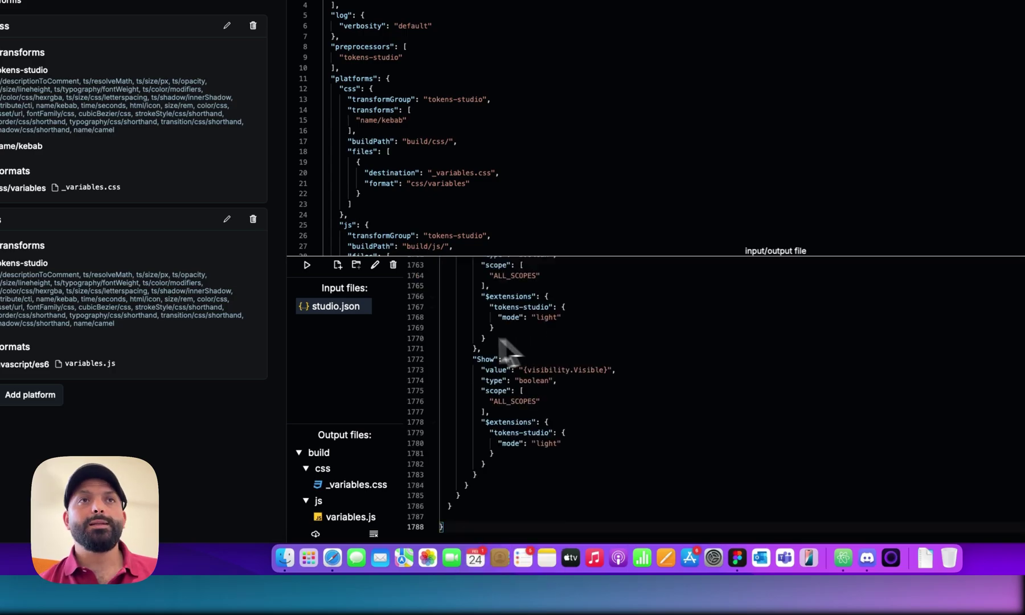
Step: Build the outputs, dismiss the 98-unresolved-references error, and bring up the configurator settings
left_click(311, 268)
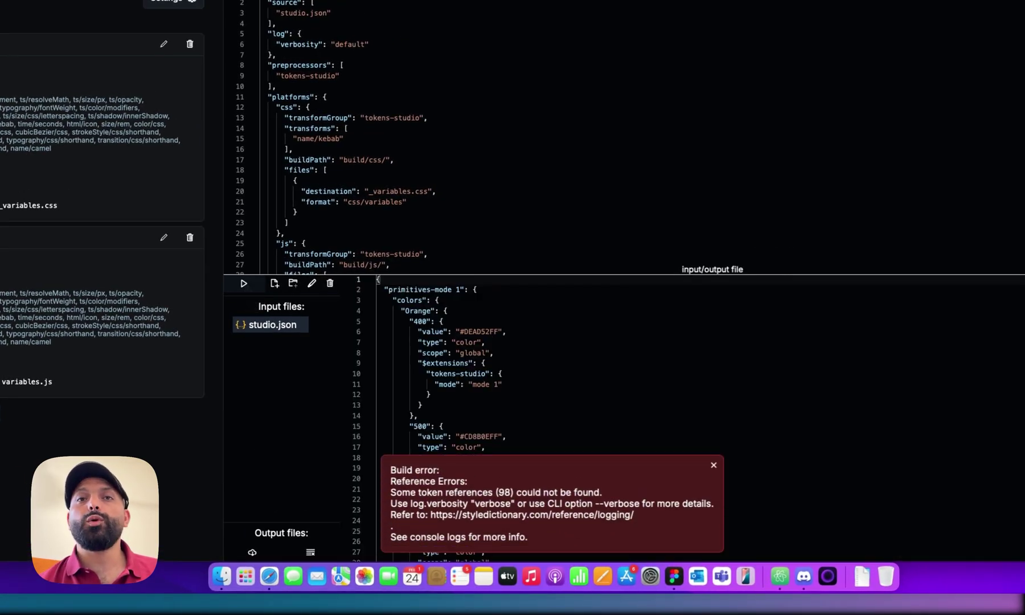
left_click(713, 467)
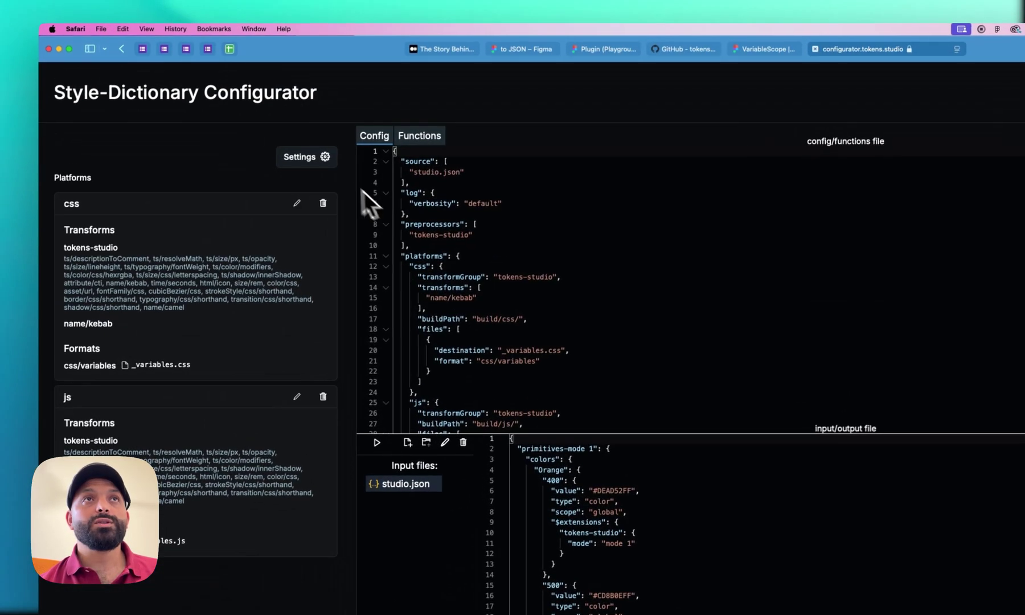
left_click(322, 160)
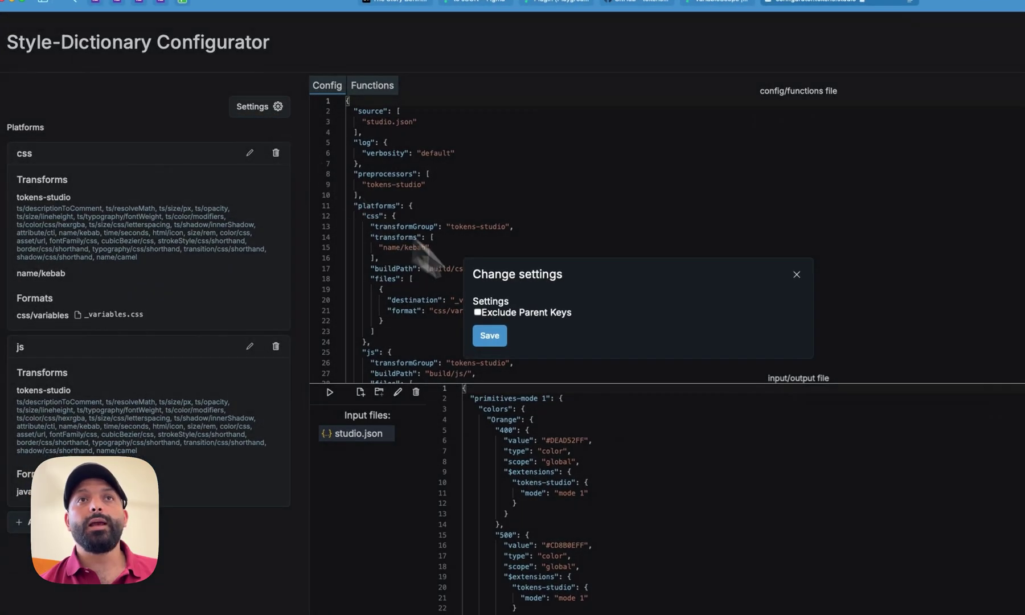
Step: Turn on Exclude Parent Keys, save, and expand the build, css and js output folders
left_click(494, 317)
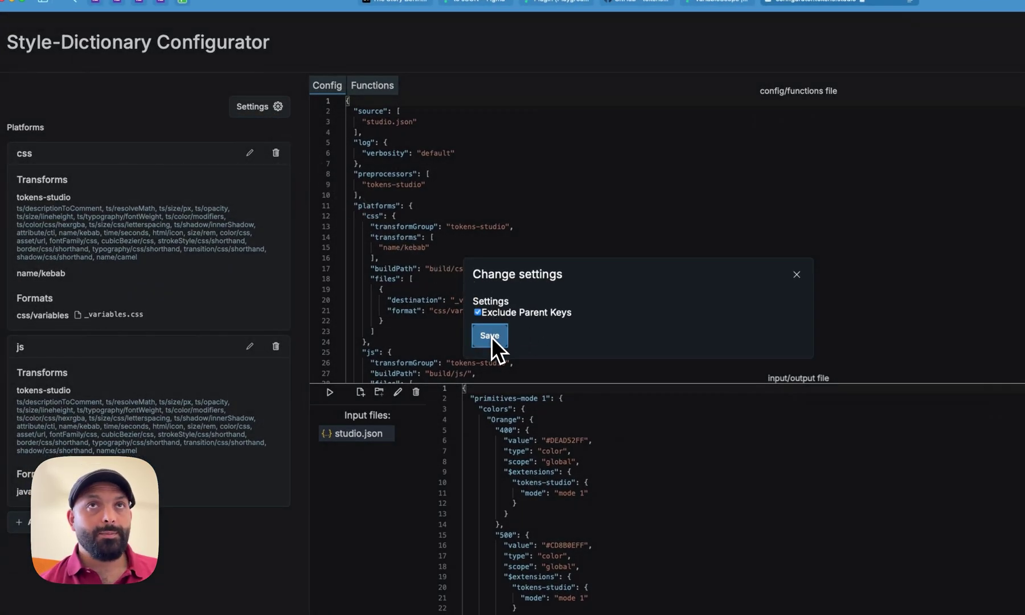
left_click(491, 338)
left_click(319, 539)
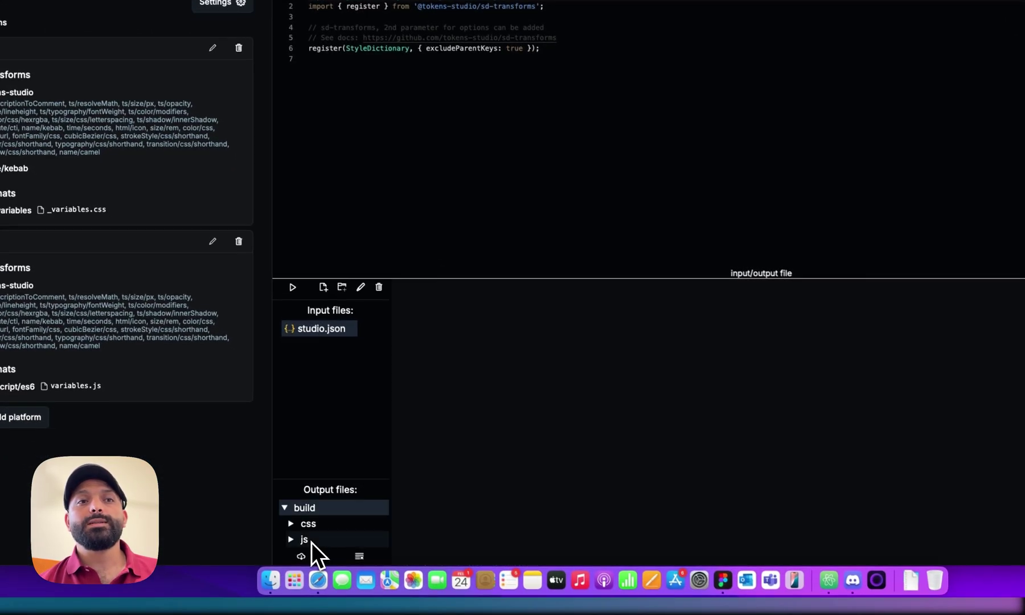
left_click(316, 524)
left_click(317, 539)
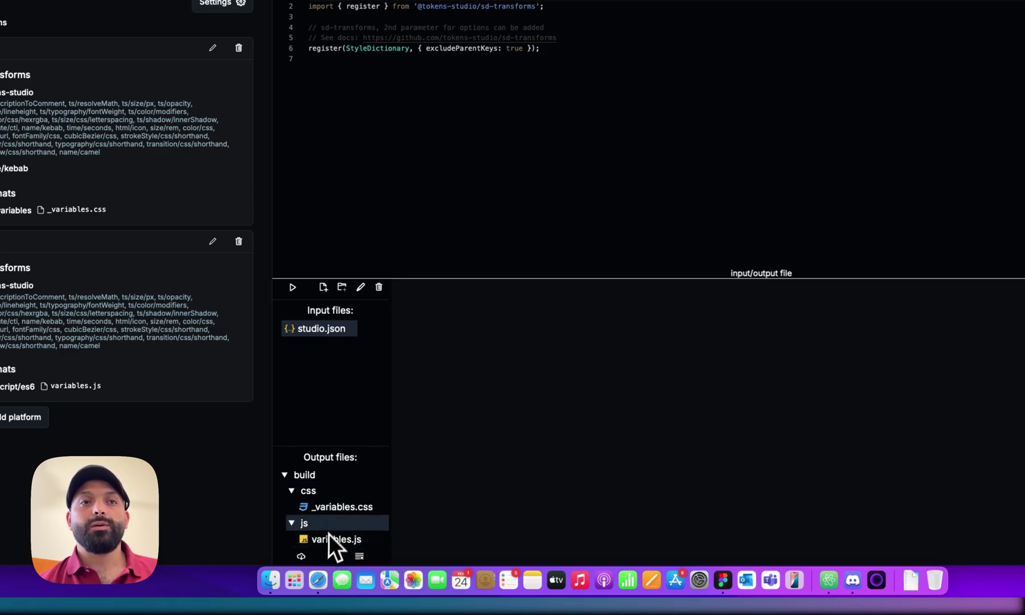
Step: Review the generated _variables.css and variables.js, then copy all of _variables.css to Atom
left_click(337, 507)
left_click(337, 542)
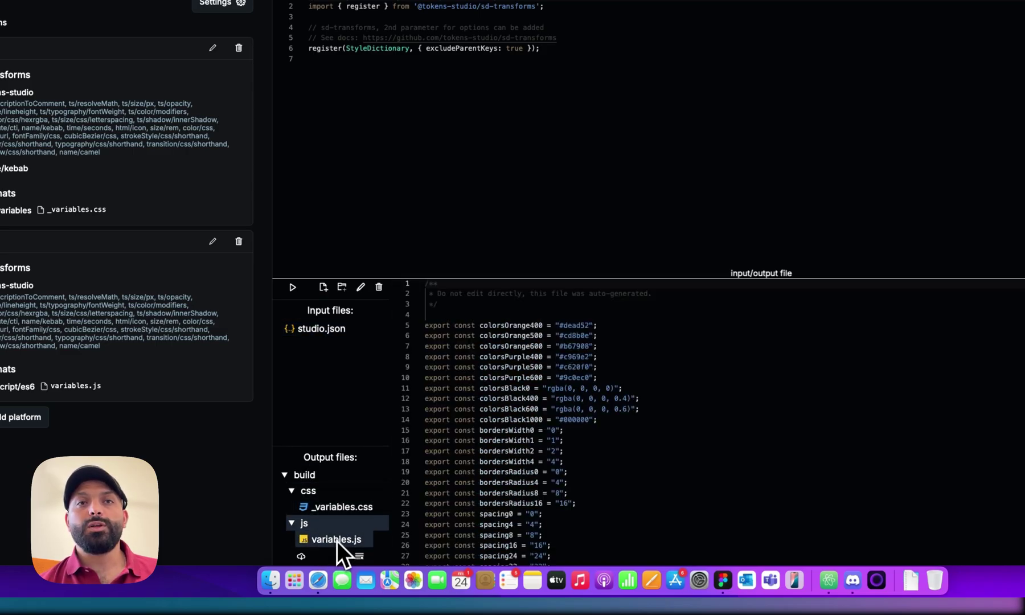
left_click(342, 507)
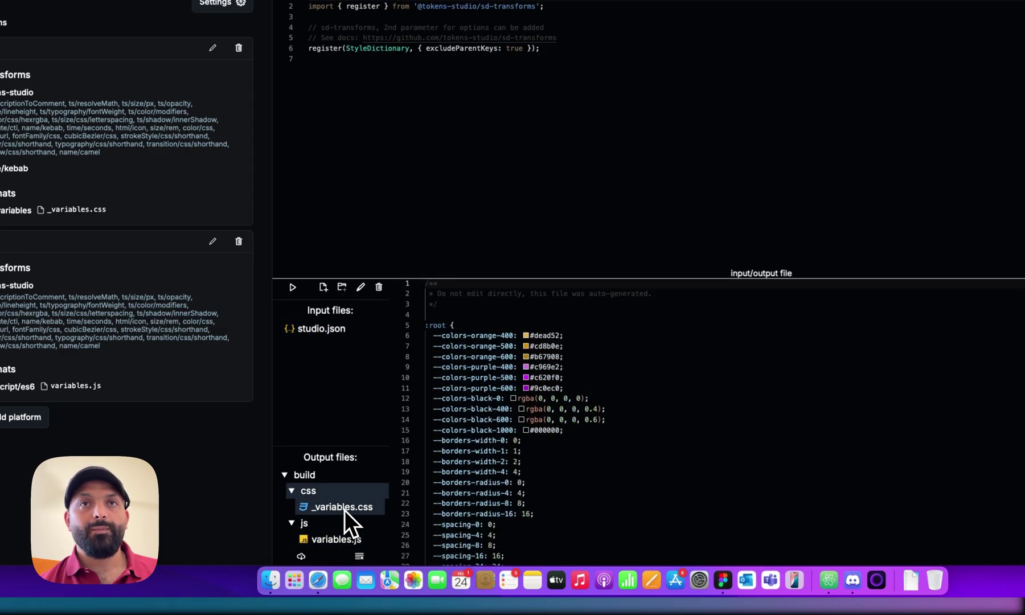
left_click(570, 483)
key("super+a")
key("super+c")
key("super+Tab")
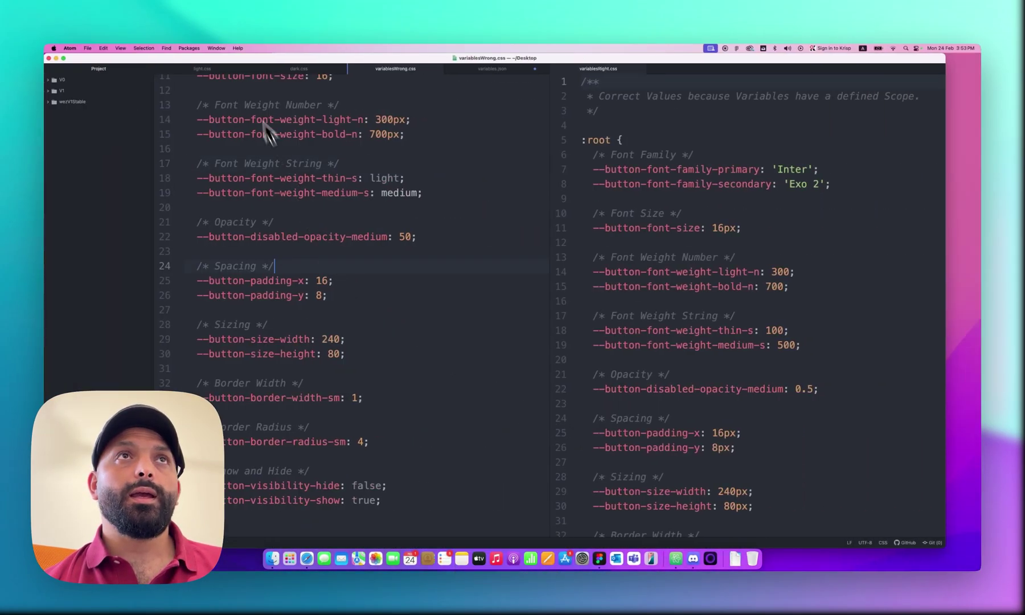
left_click(205, 71)
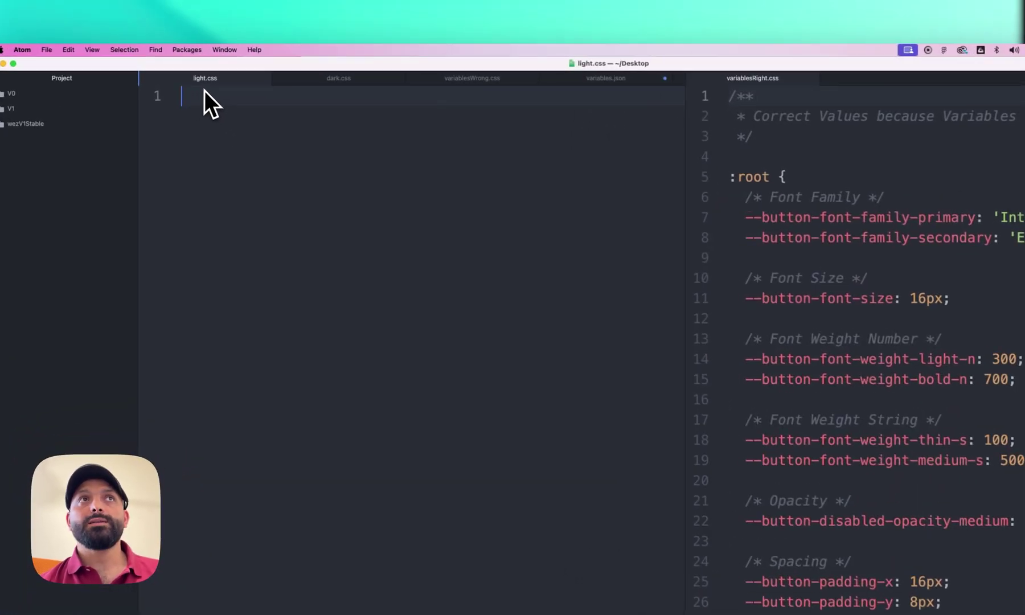
key("super+v")
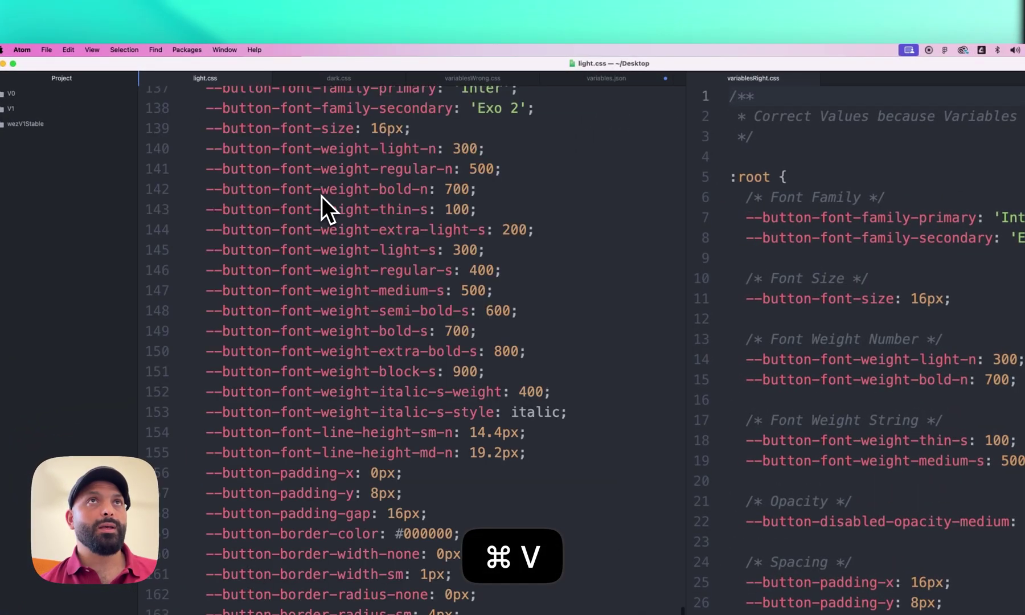
key("super+s")
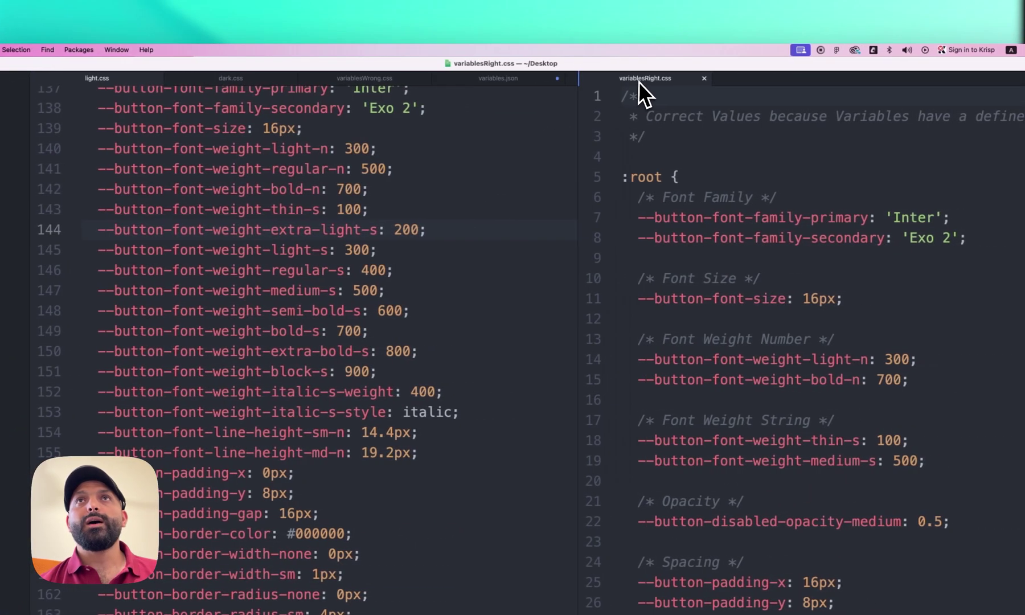
left_click(704, 79)
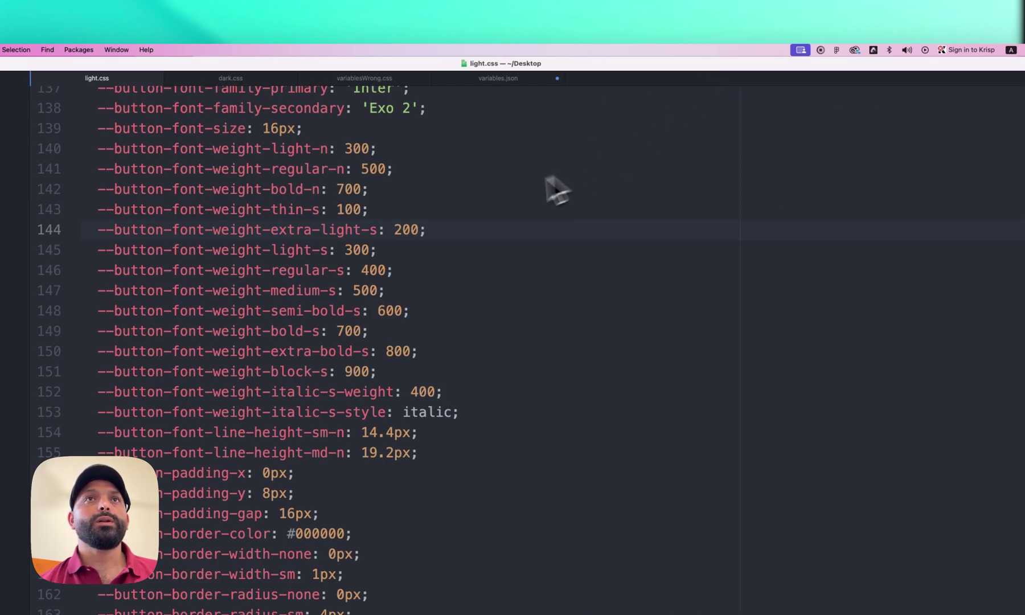
scroll(493, 196, "up", 20)
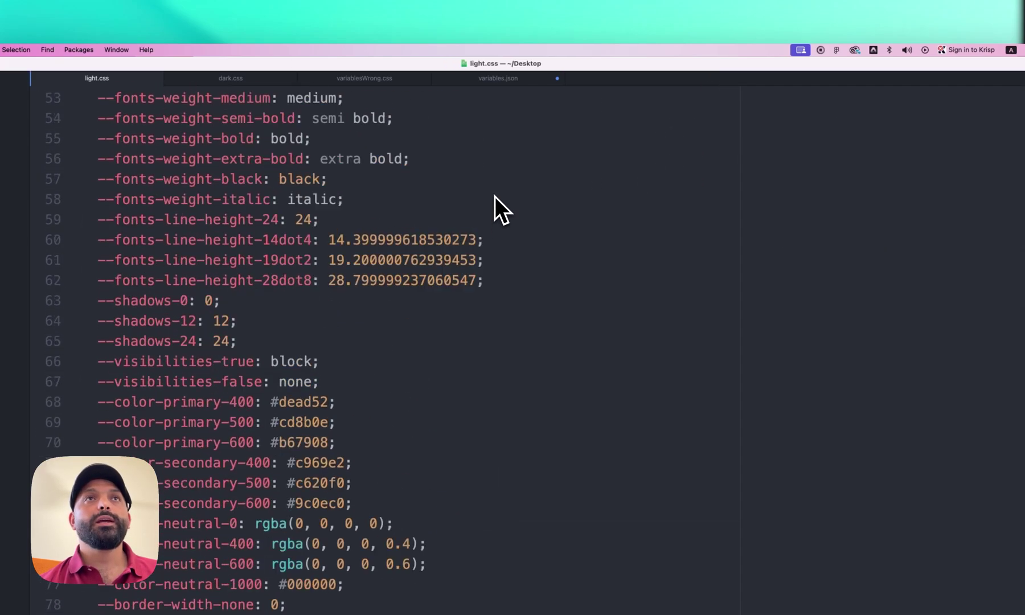
scroll(495, 197, "up", 8)
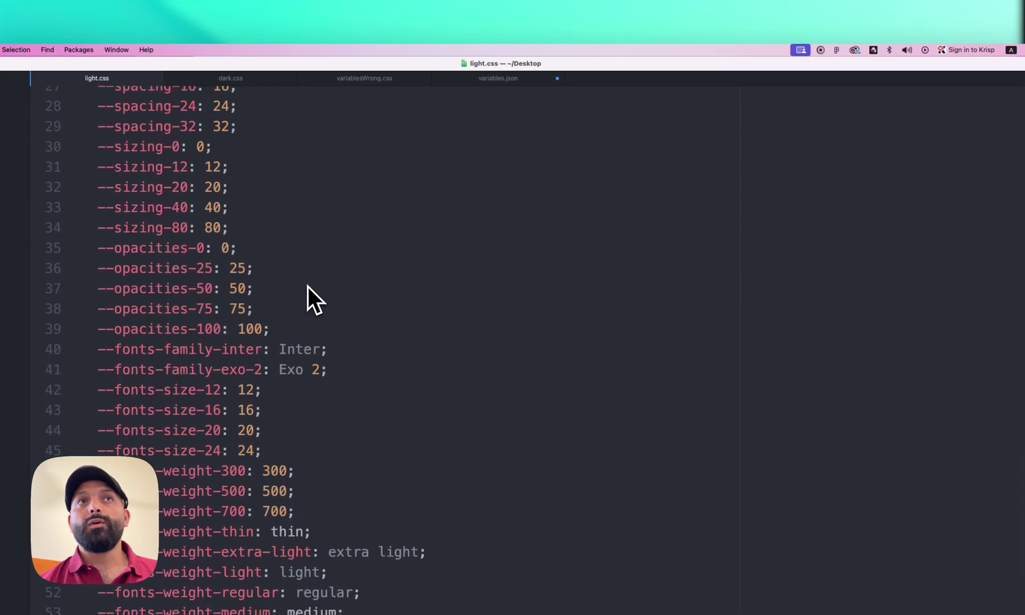
scroll(308, 286, "up", 5)
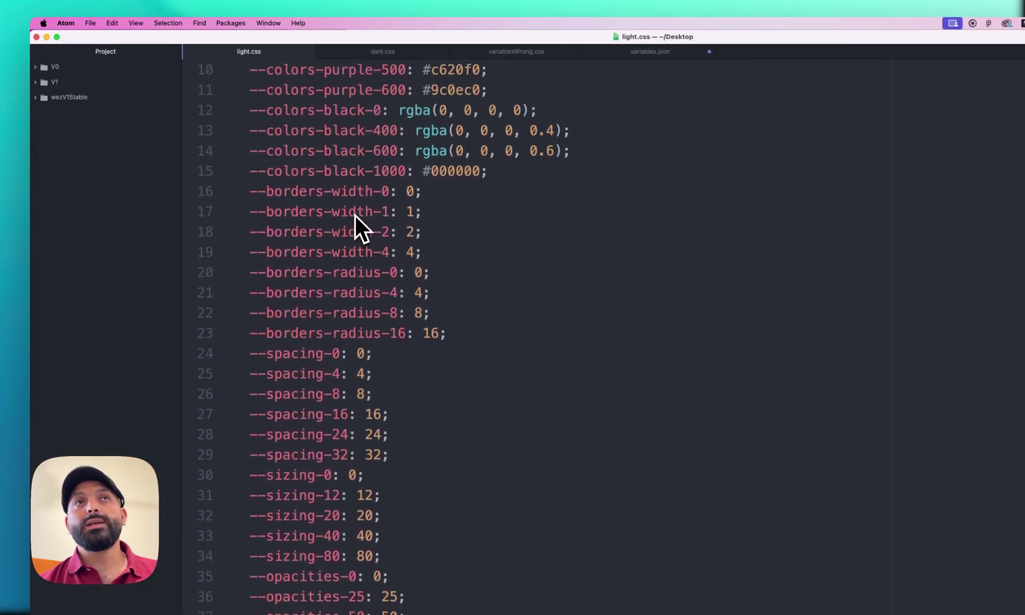
scroll(355, 215, "up", 4)
scroll(355, 215, "down", 2)
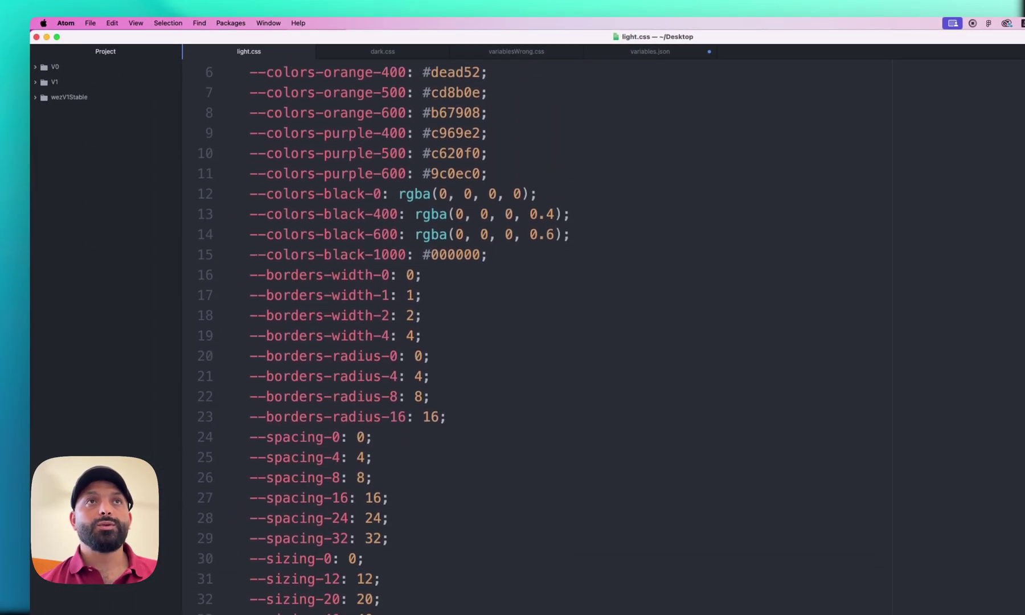
left_click(418, 274)
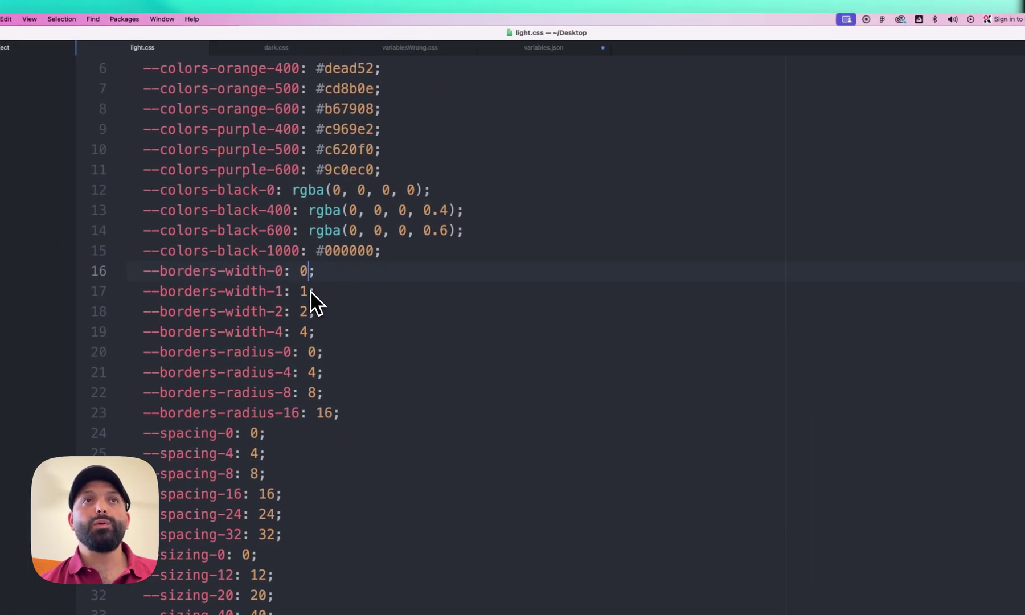
left_click(310, 311)
scroll(328, 319, "down", 5)
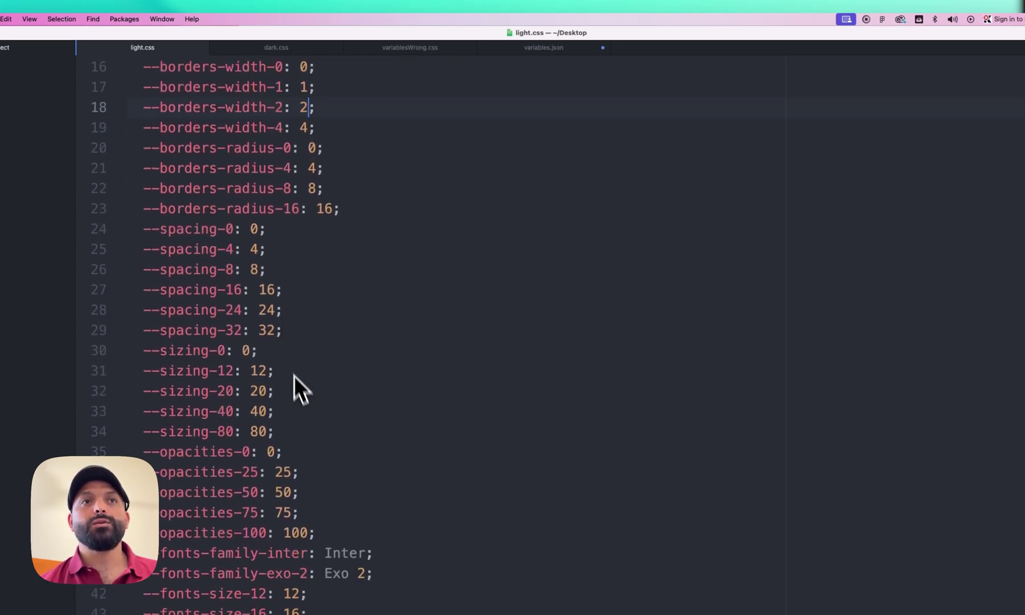
scroll(296, 387, "down", 2)
left_click_drag(278, 380, 307, 424)
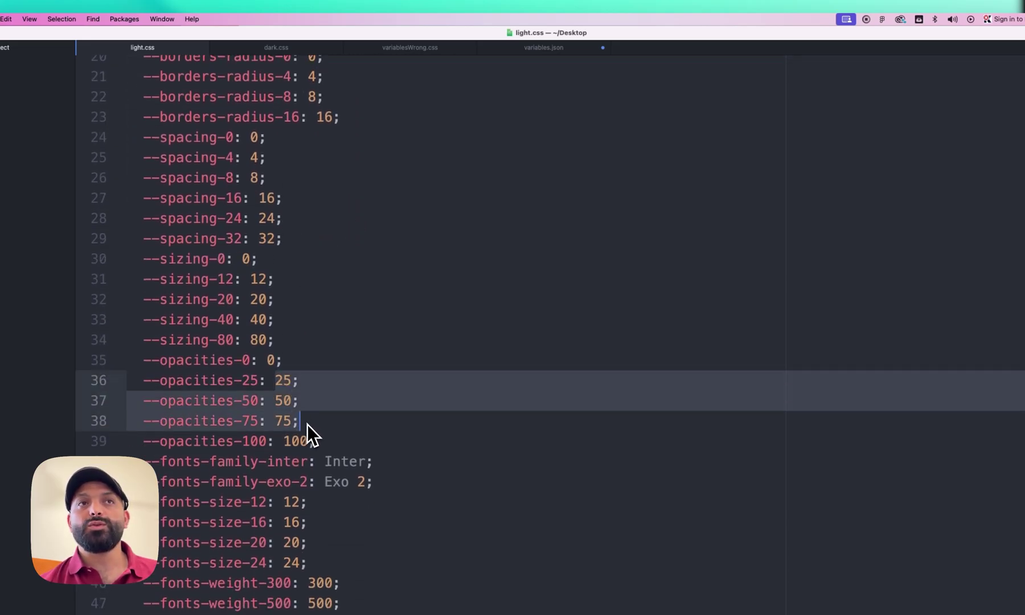
left_click(319, 418)
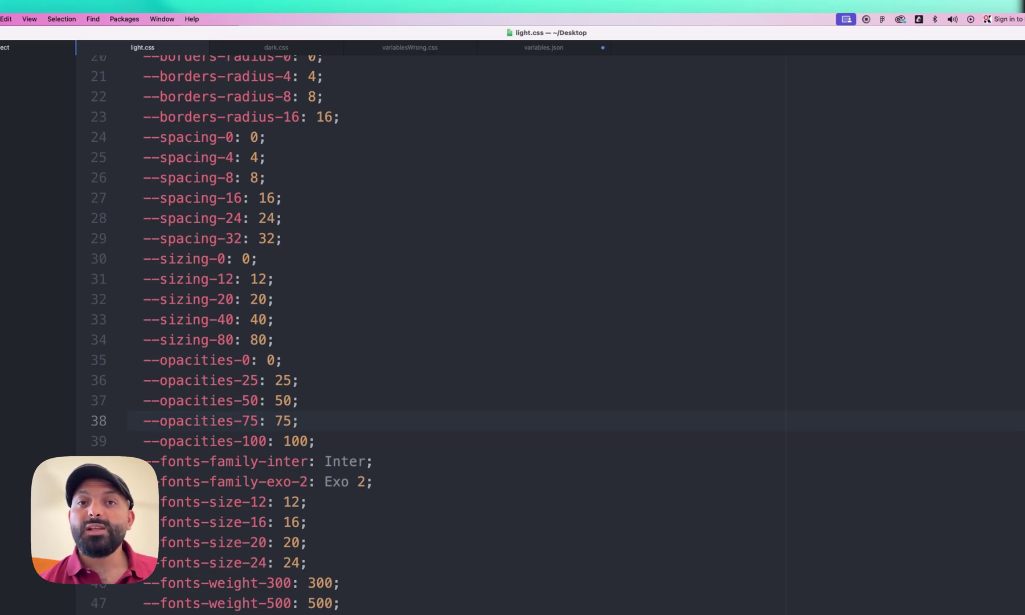
key("super+Tab")
key("super+Tab")
key("super+Tab")
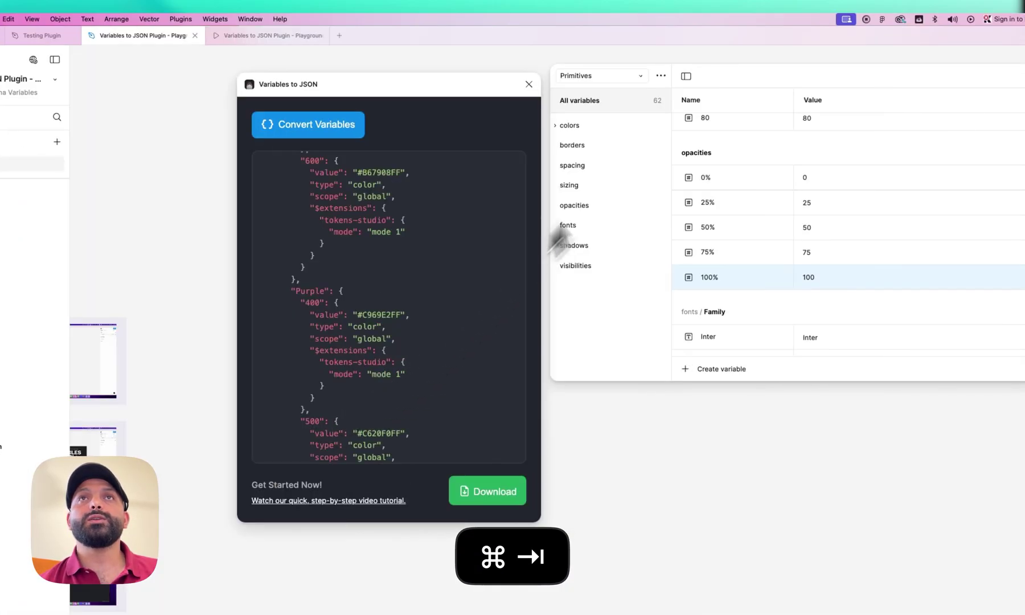
Step: Show the Tokens collection in Figma's variables panel and scroll through its Light and Dark values
left_click(639, 77)
left_click(443, 151)
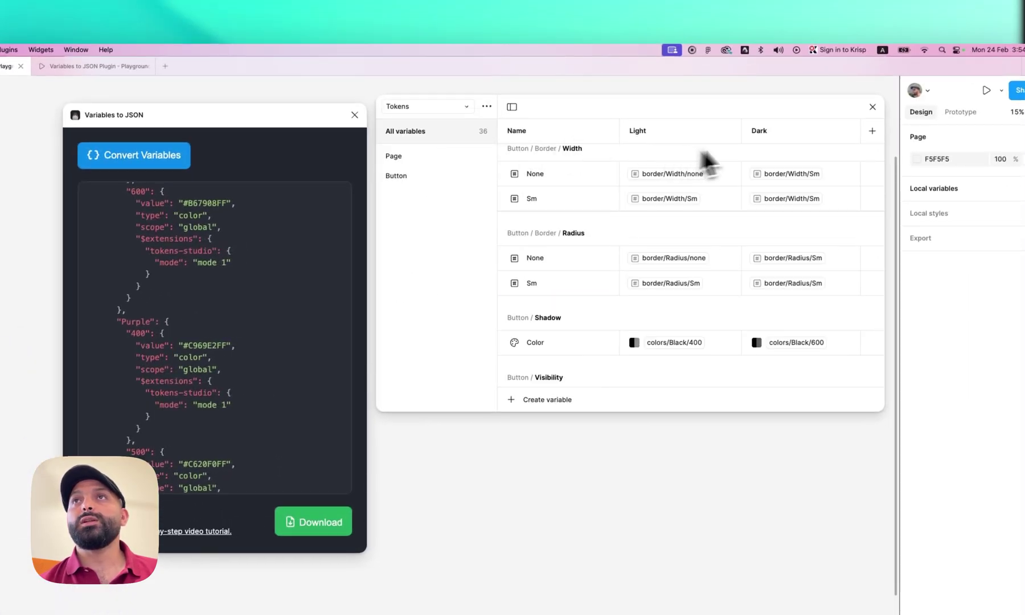
scroll(747, 285, "down", 2)
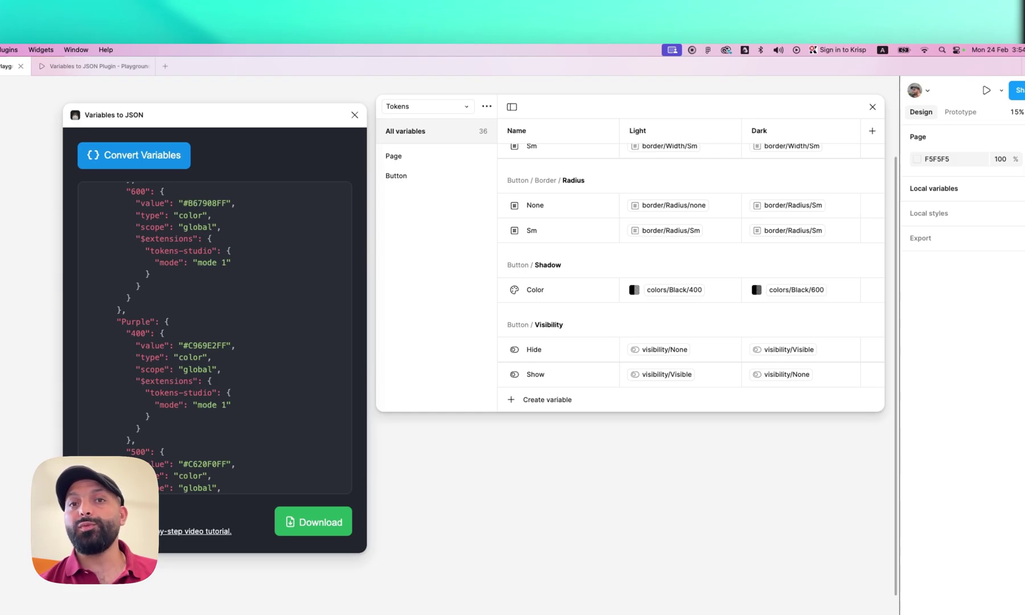
key("super+Tab")
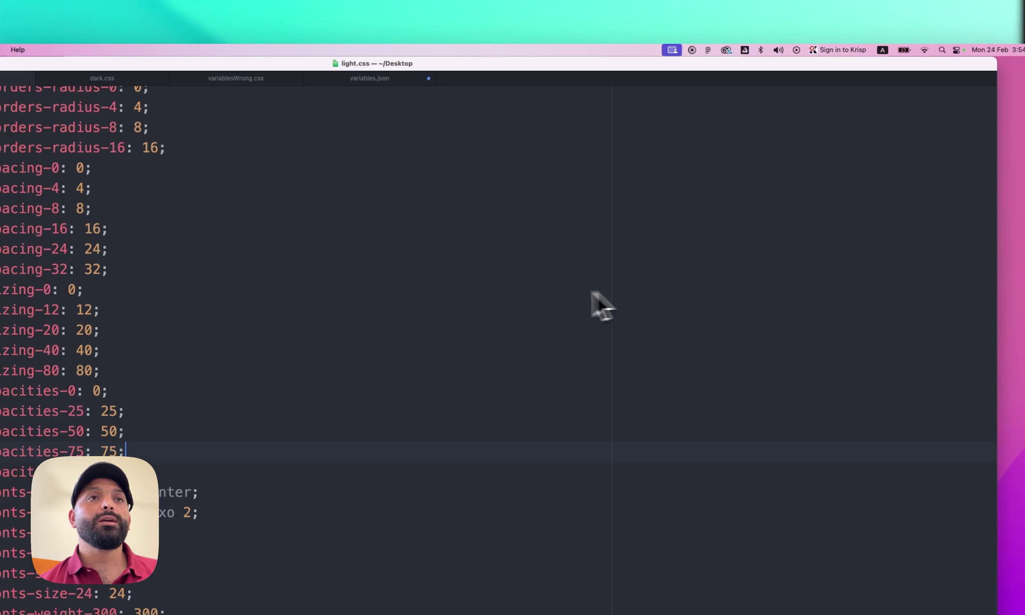
scroll(332, 315, "down", 10)
scroll(365, 328, "down", 11)
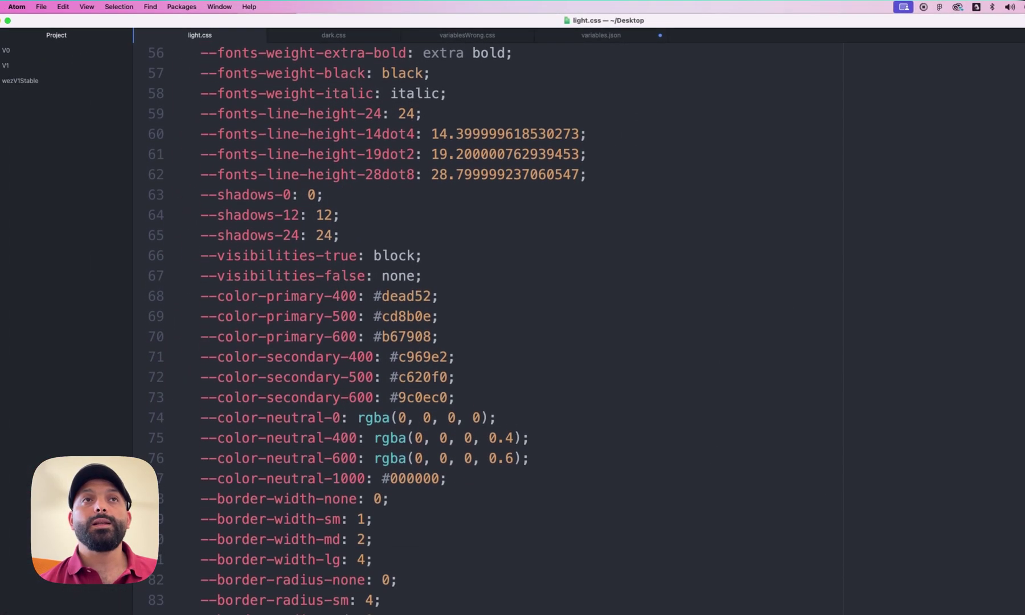
scroll(559, 273, "down", 12)
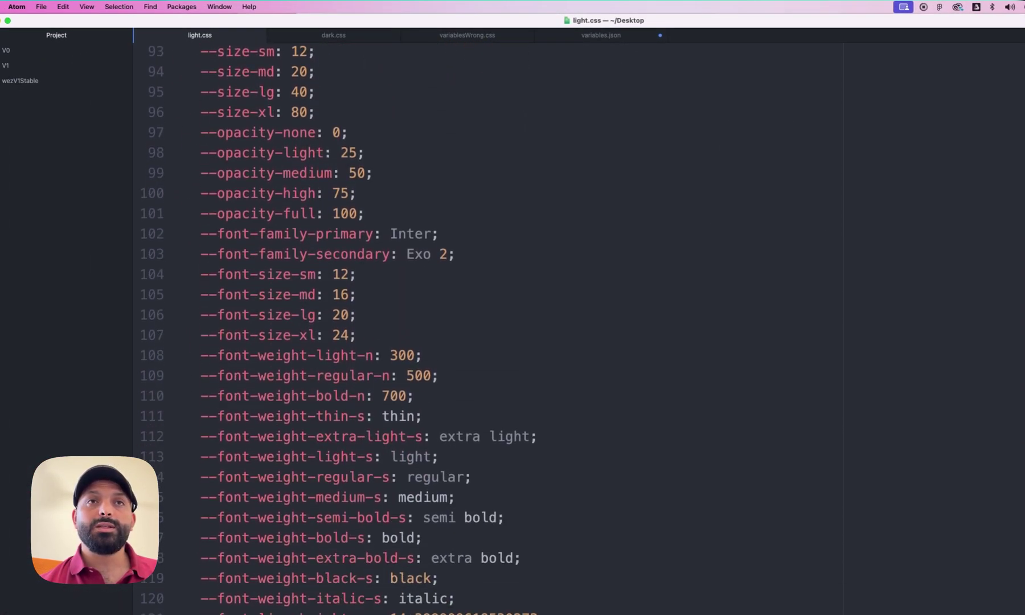
scroll(560, 273, "down", 2)
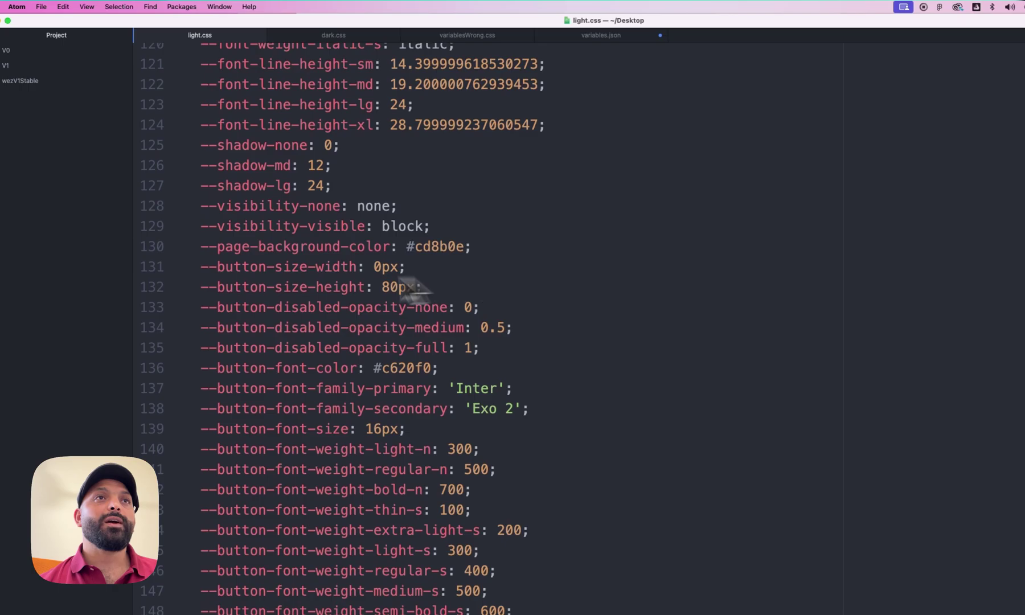
left_click_drag(199, 250, 574, 390)
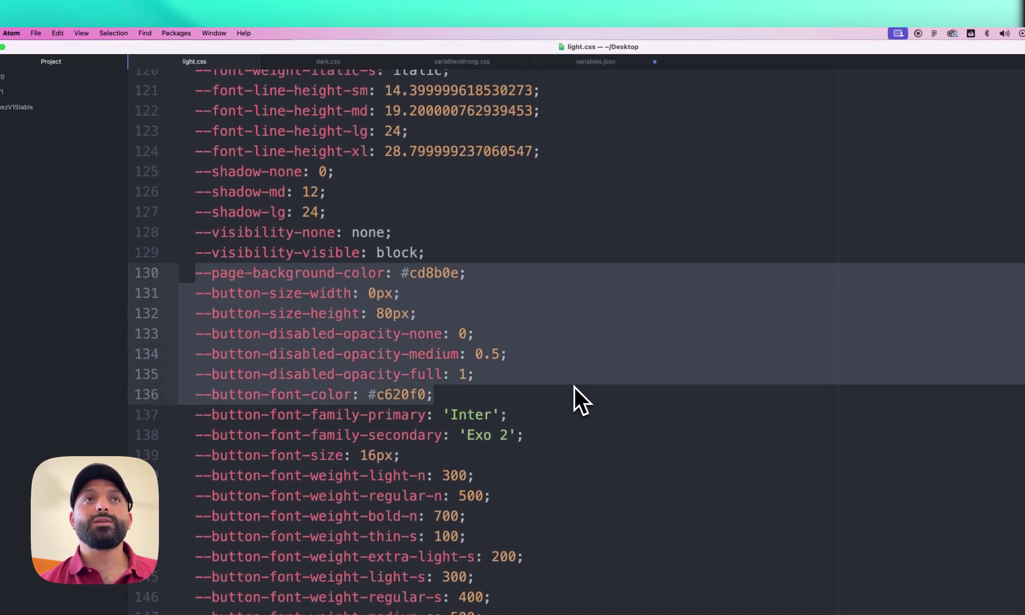
key("super+Tab")
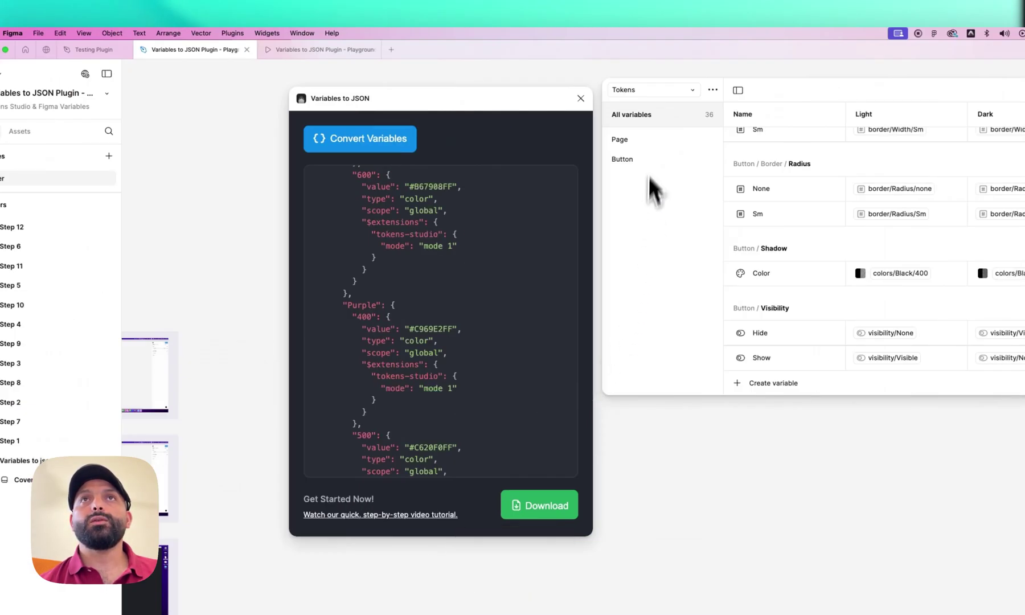
left_click(638, 115)
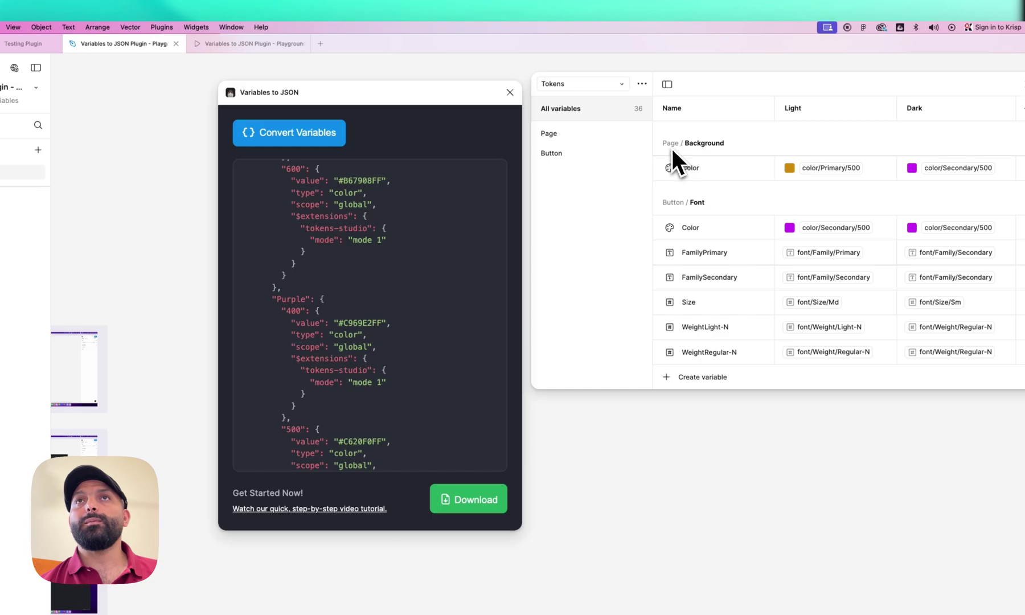
key("super+Tab")
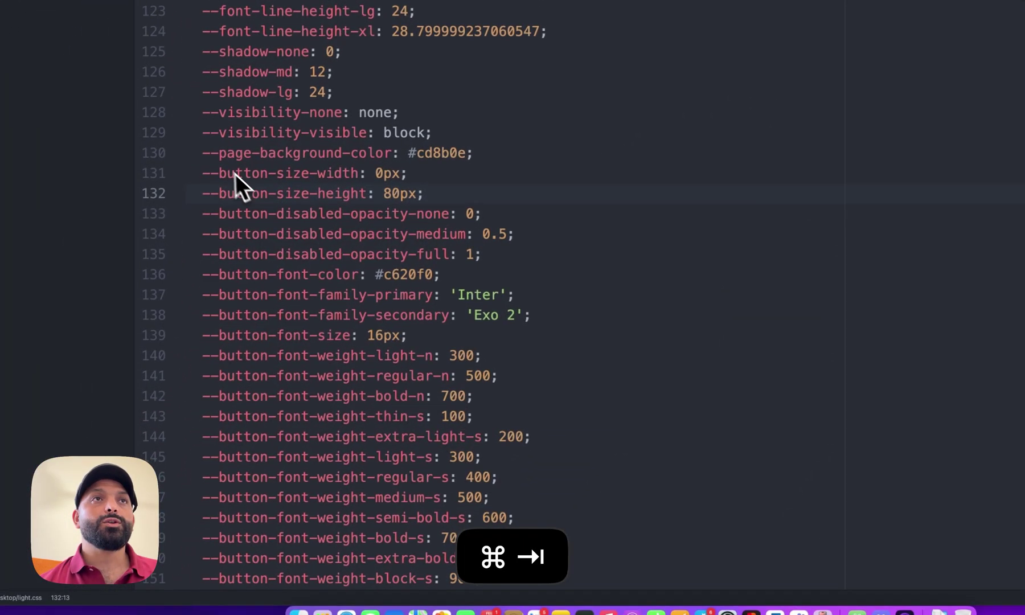
left_click_drag(205, 154, 638, 544)
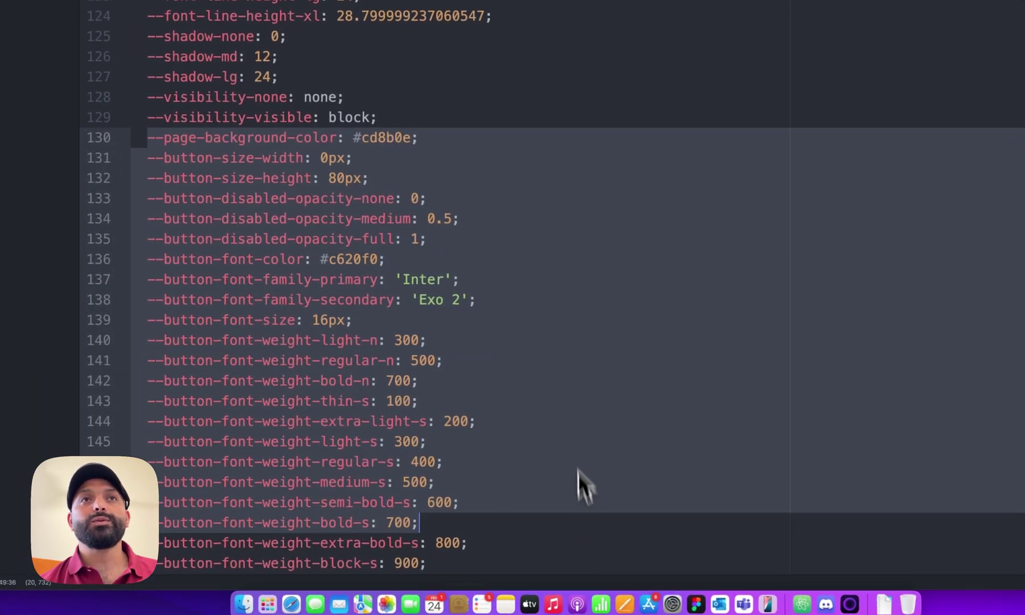
left_click(509, 223)
left_click(403, 279)
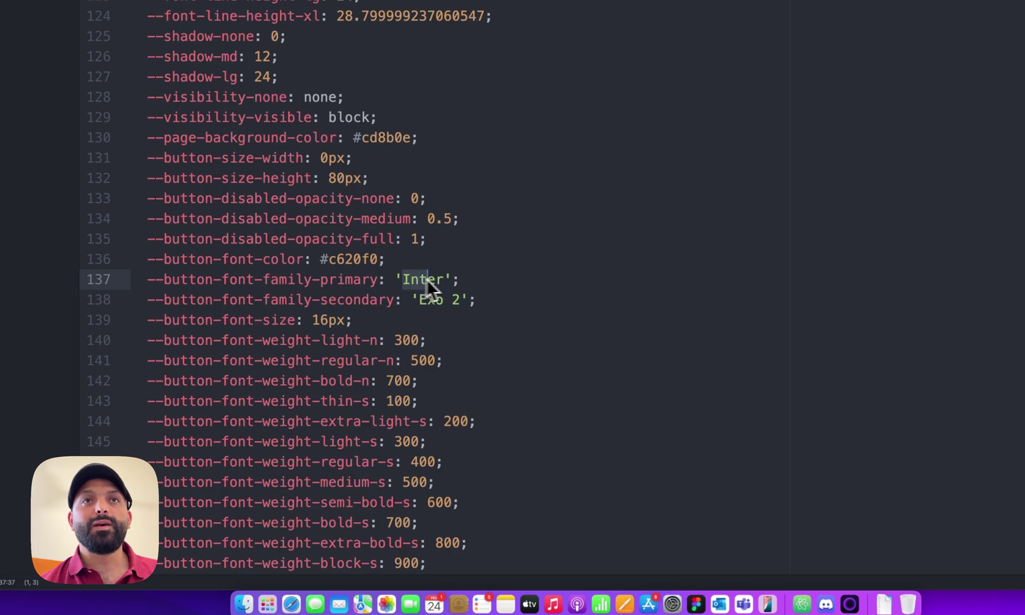
scroll(479, 285, "up", 5)
scroll(481, 282, "up", 3)
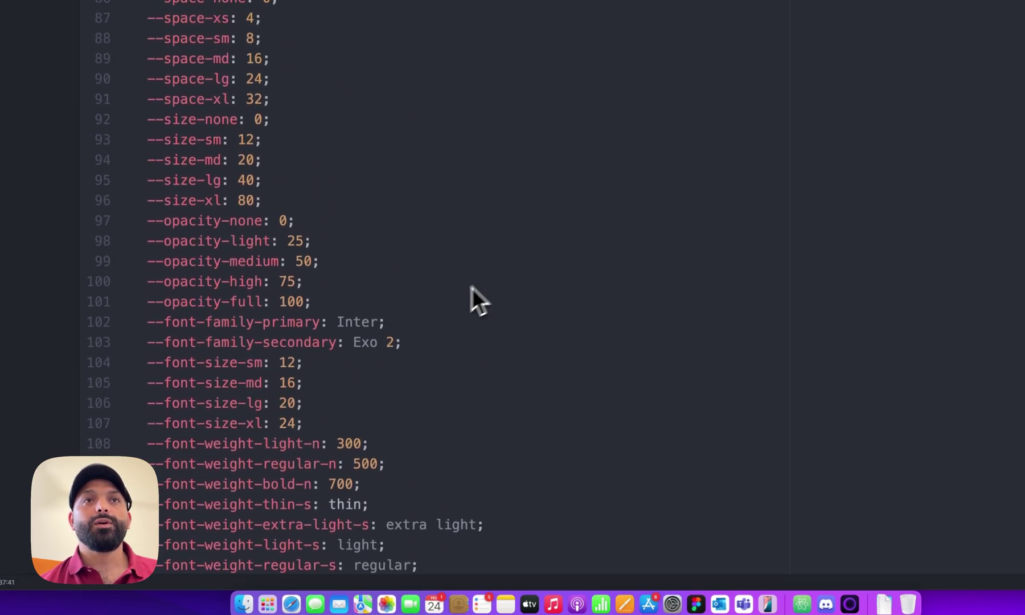
left_click_drag(393, 325, 339, 324)
scroll(509, 315, "down", 5)
scroll(509, 315, "down", 5)
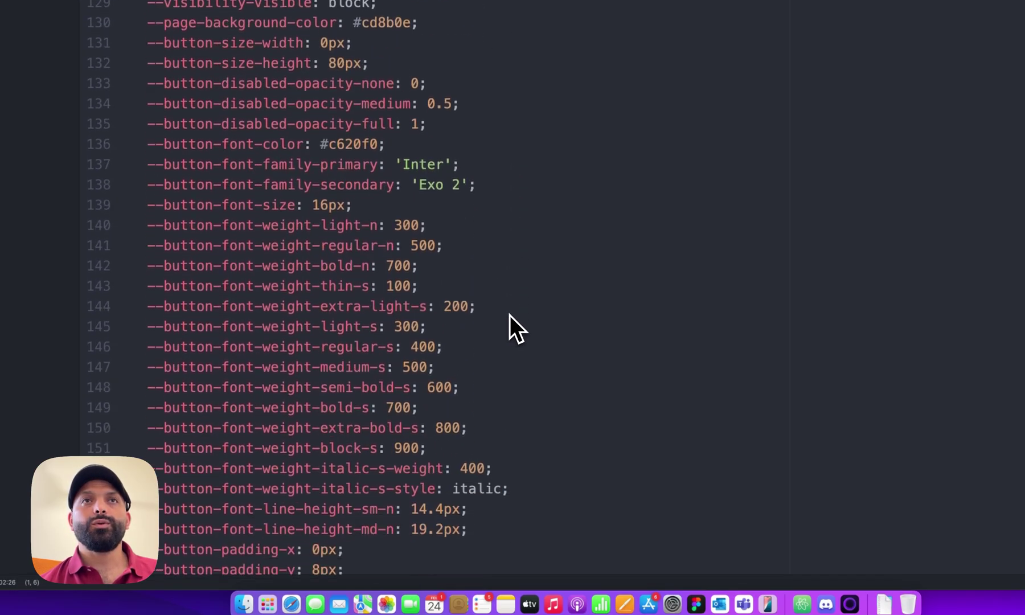
left_click(437, 160)
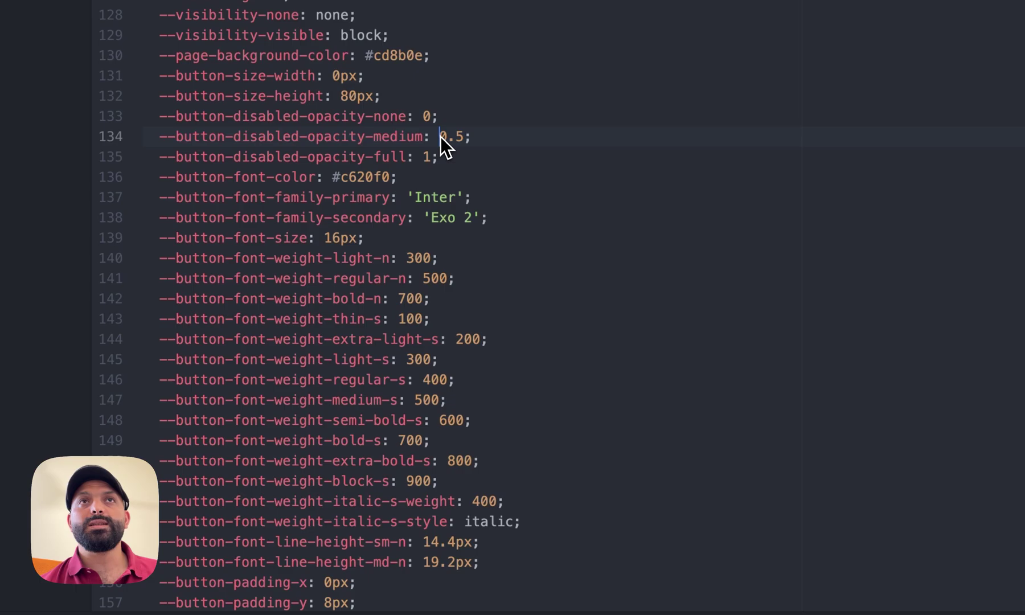
left_click_drag(440, 137, 464, 137)
scroll(528, 254, "down", 2)
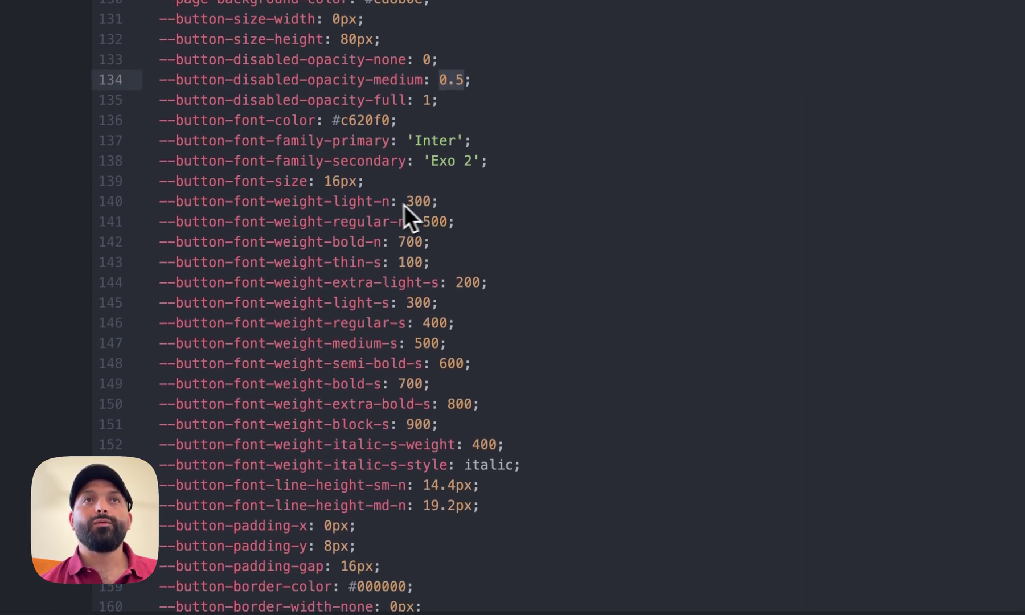
left_click_drag(382, 200, 443, 246)
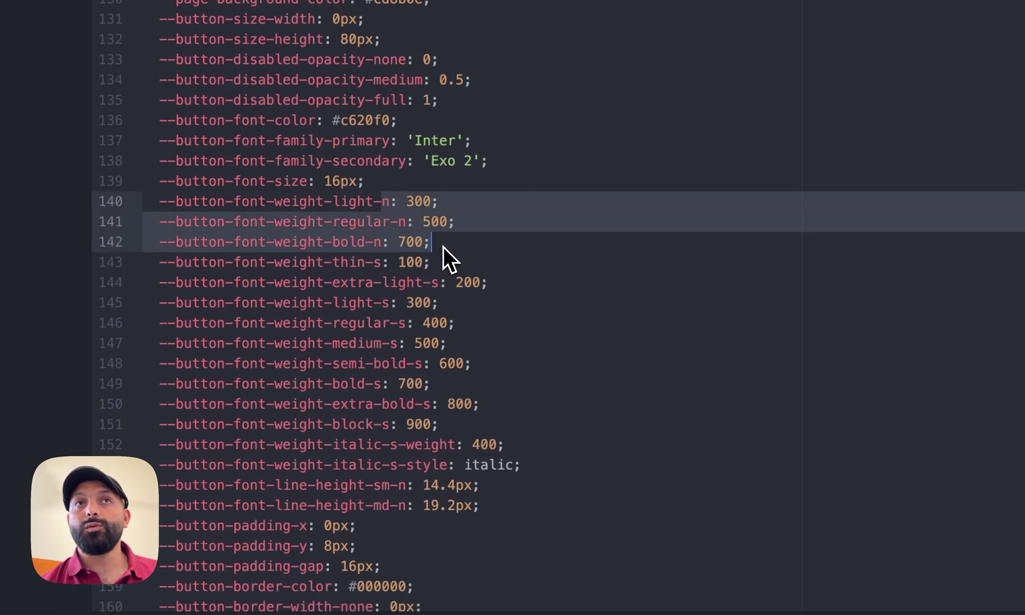
left_click_drag(366, 263, 530, 444)
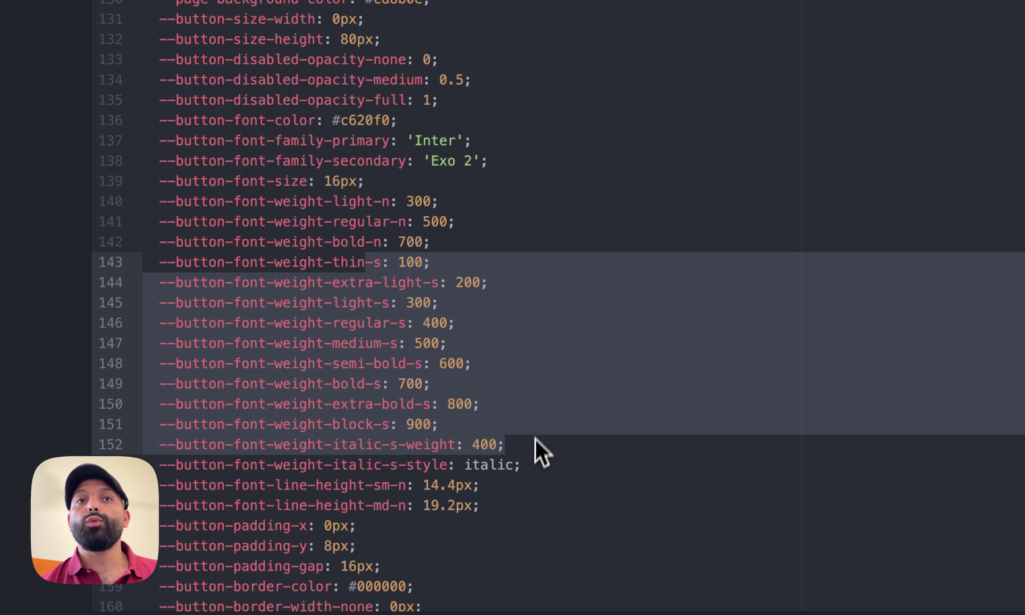
scroll(534, 439, "down", 5)
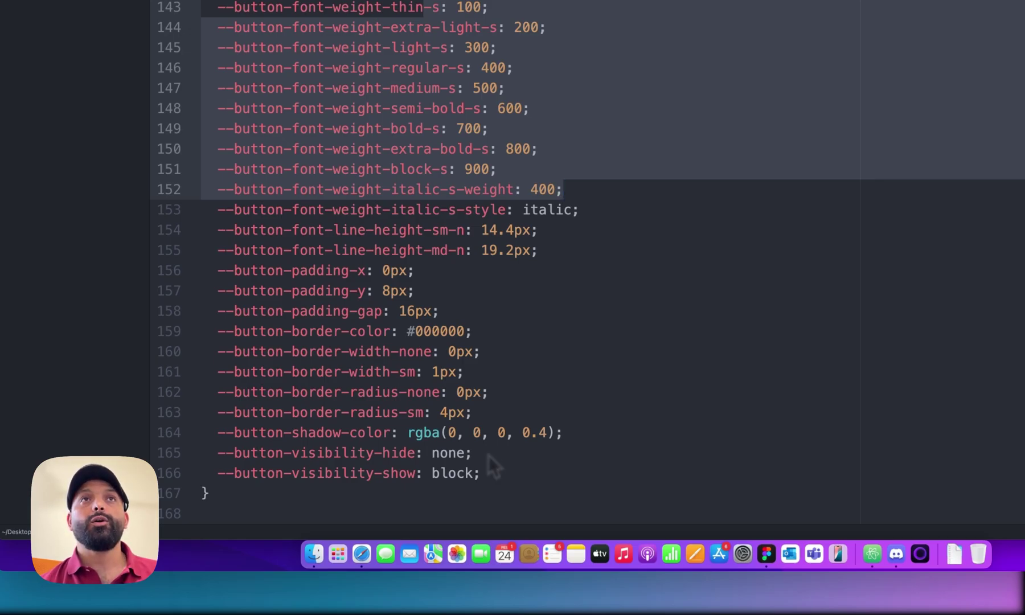
left_click(561, 371)
scroll(566, 449, "up", 8)
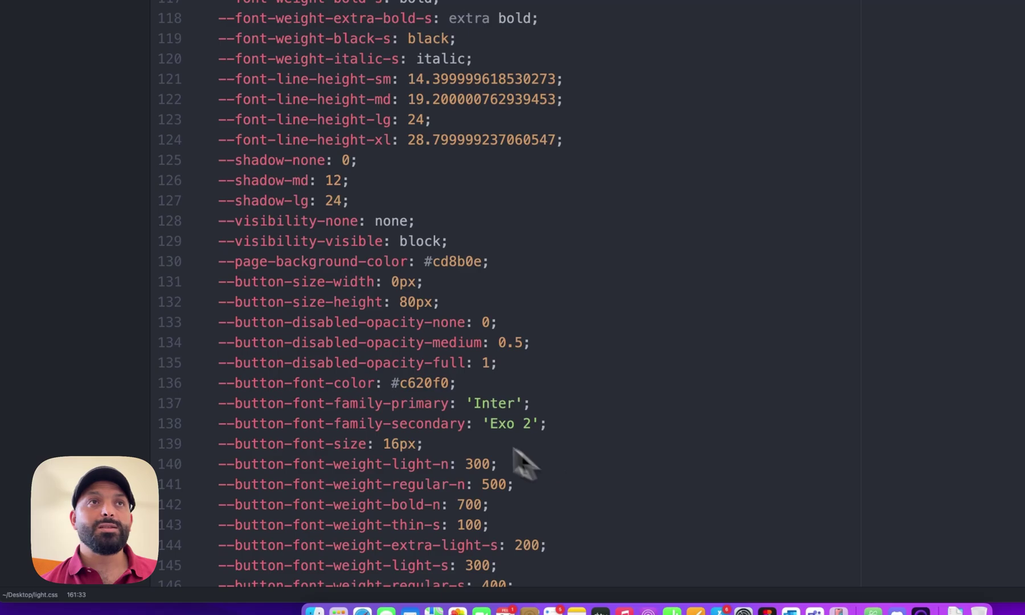
Step: Delete the primitive token block from light.css, keeping page and button tokens, and save
left_click_drag(488, 434, 318, 300)
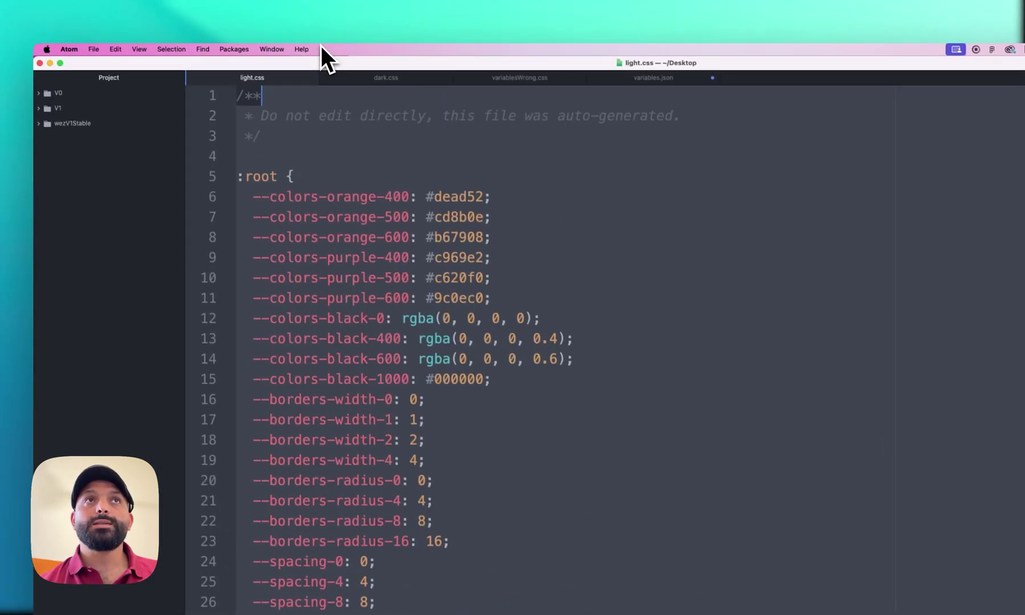
left_click(265, 194)
key("BackSpace")
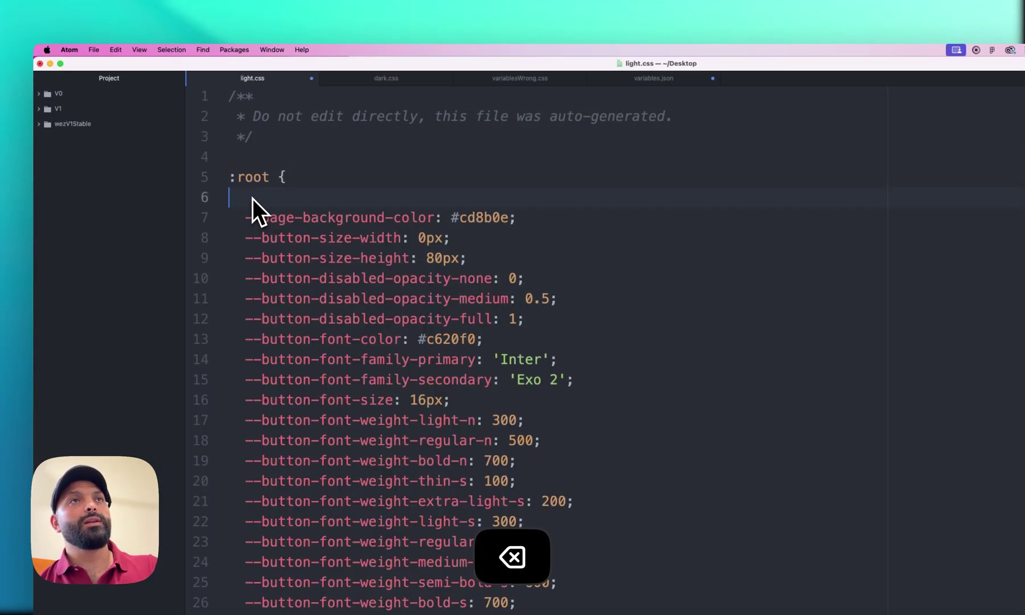
left_click(453, 218)
key("super+s")
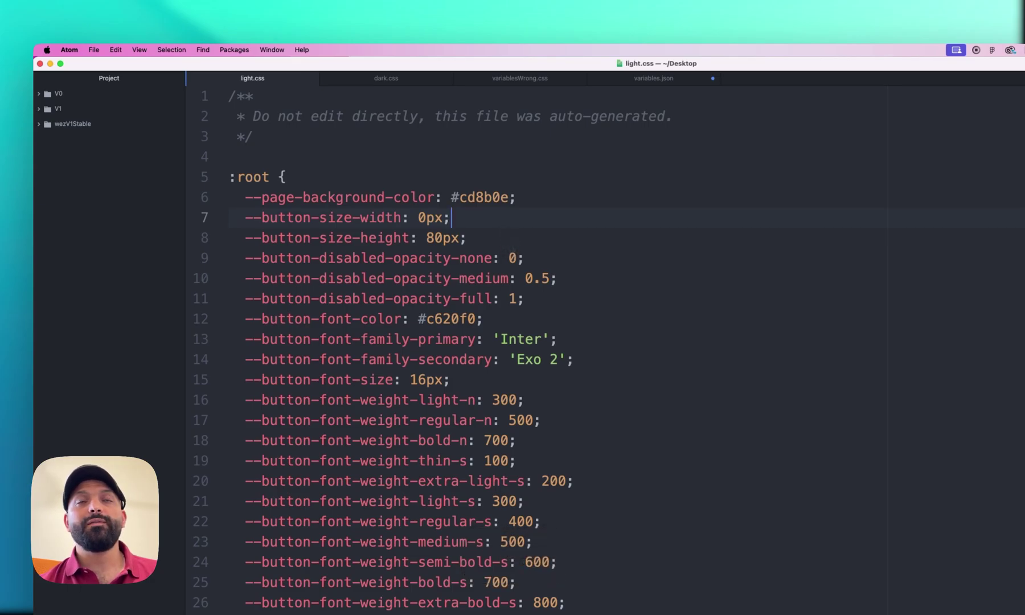
Step: Stay in Atom and bring up the exported variables.json file
key("super+Tab")
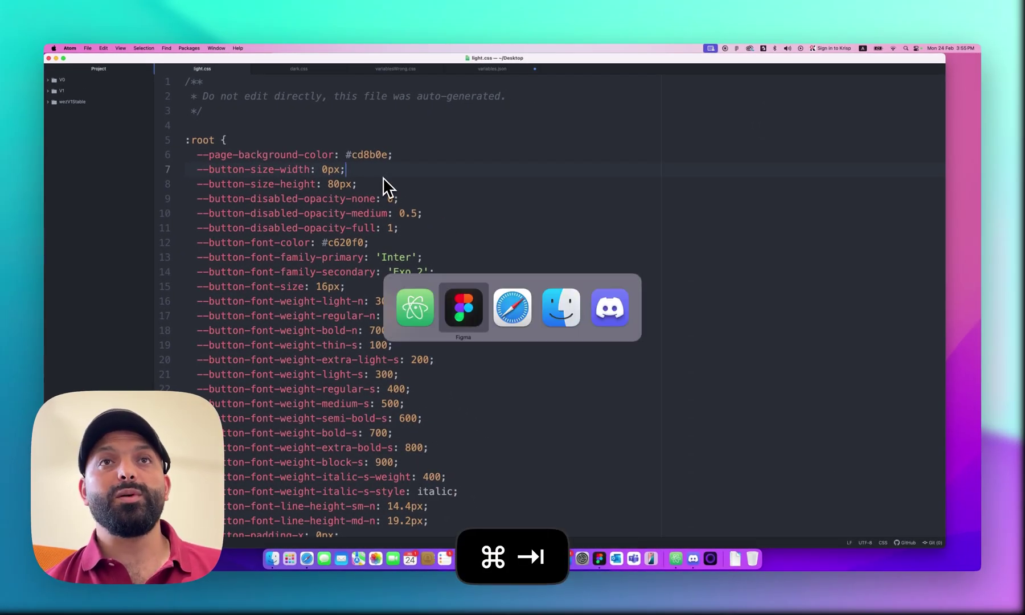
key("super+Escape")
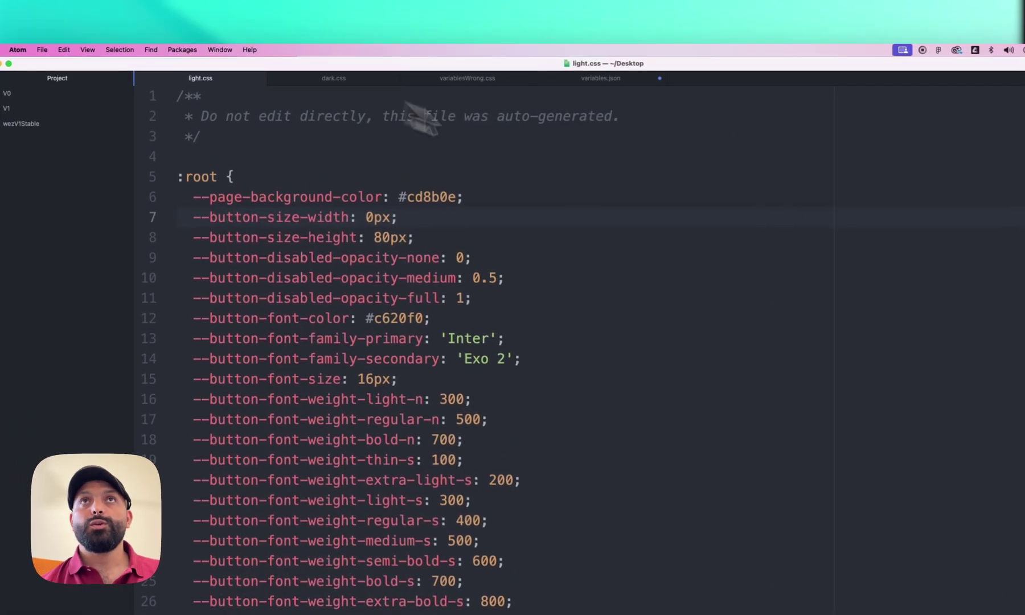
left_click(503, 70)
Step: Delete the tokens-light entry from variables.json, leaving primitives, alias and tokens-dark
left_click(614, 177)
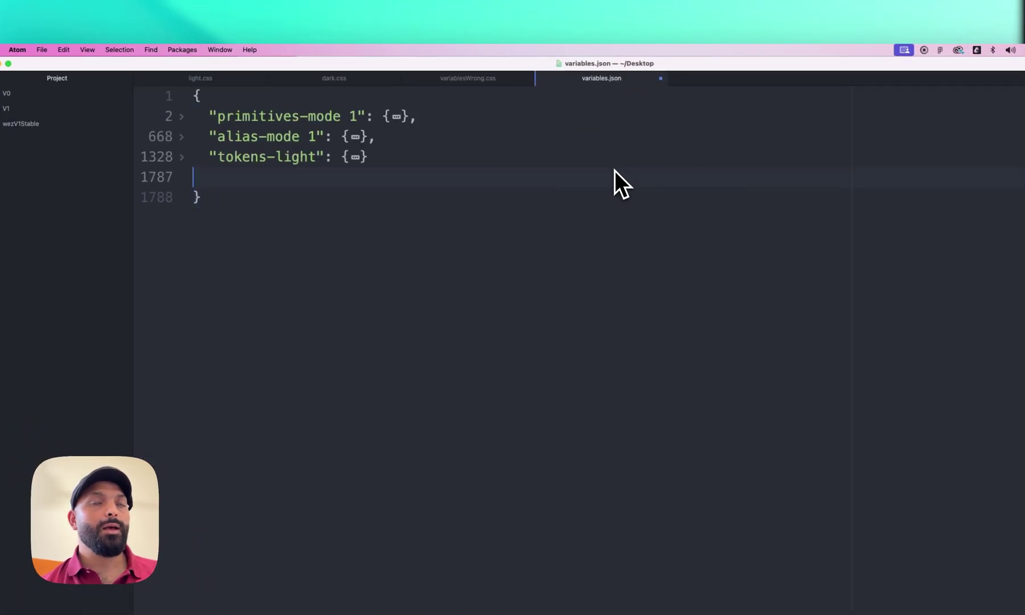
key("Left")
type(",")
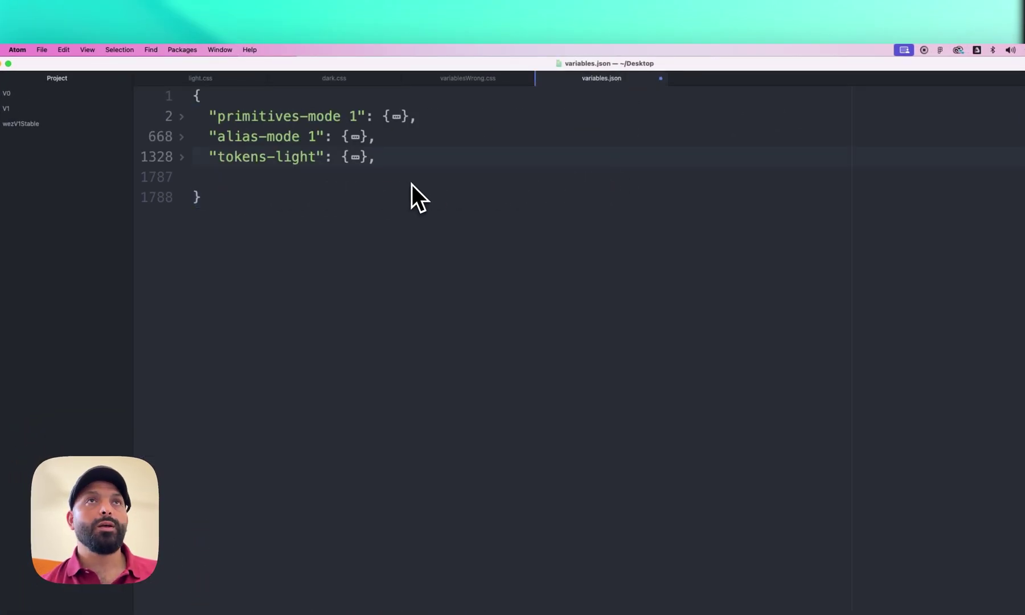
key("super+z")
key("super+z")
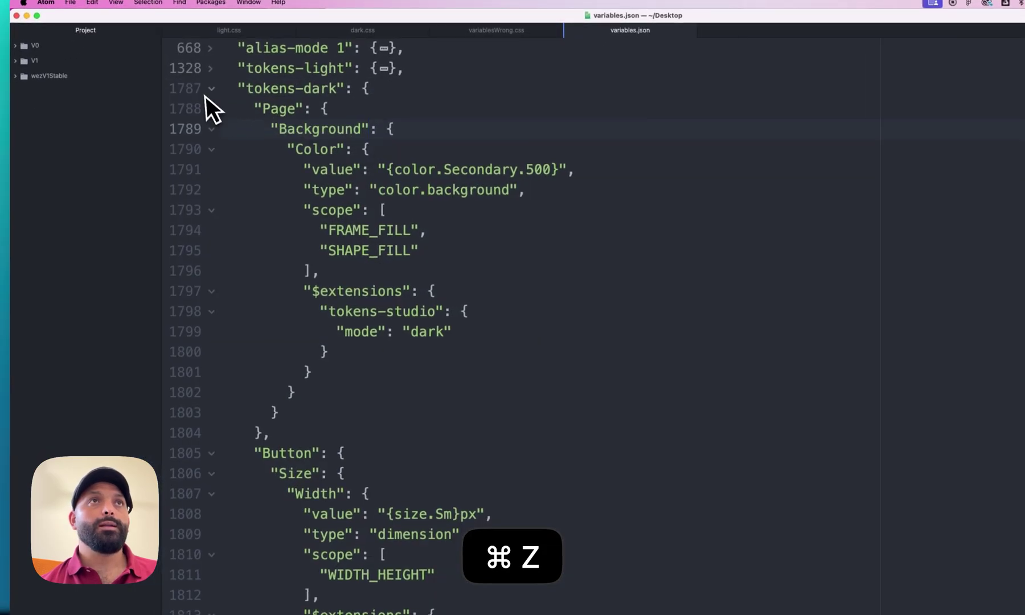
left_click(181, 151)
left_click_drag(402, 110, 241, 113)
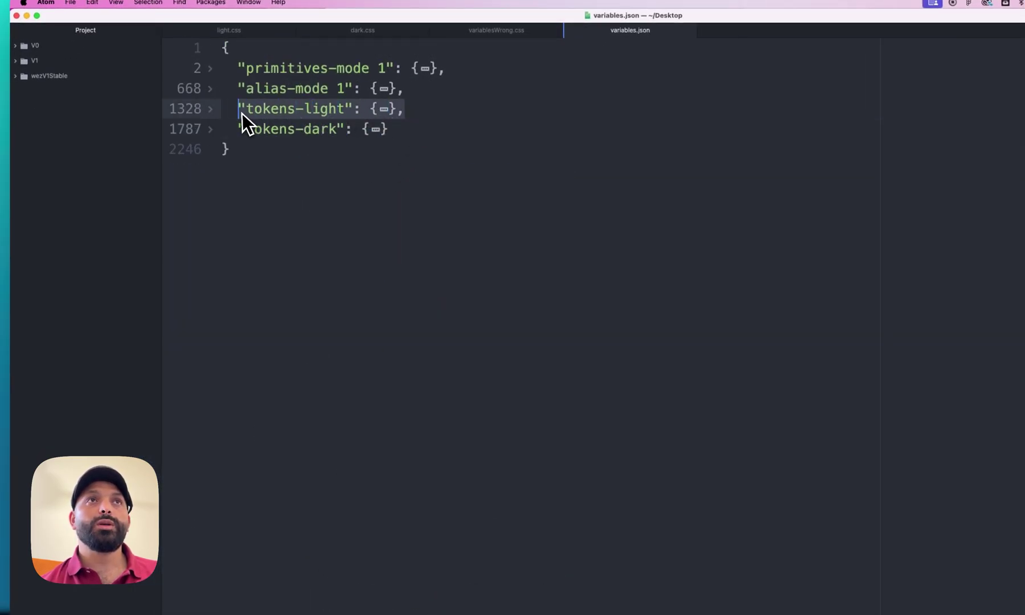
key("BackSpace")
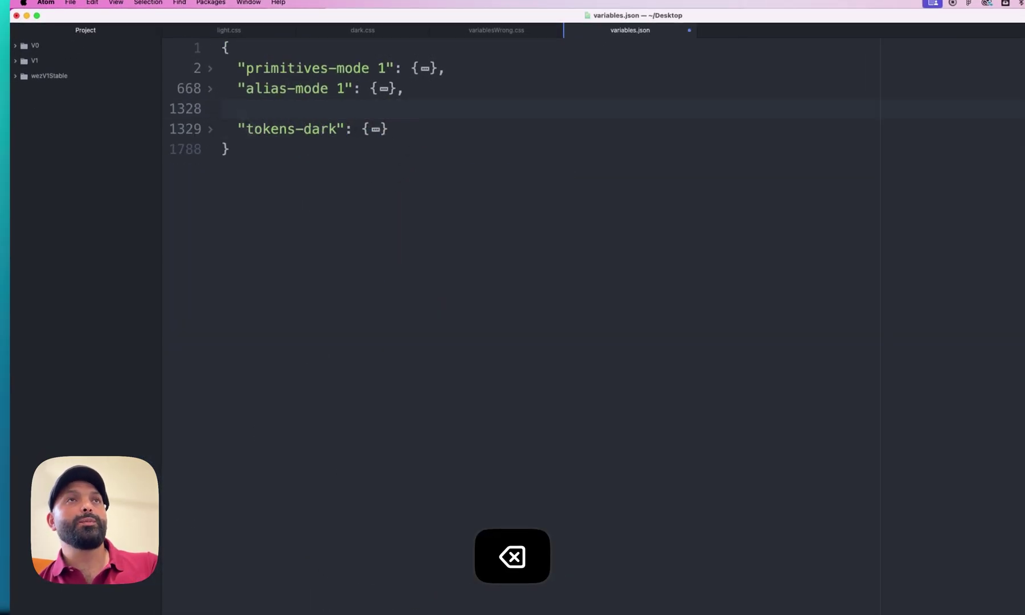
key("BackSpace")
Step: Copy the entire trimmed JSON document and go to the Style-Dictionary Configurator
left_click(248, 121)
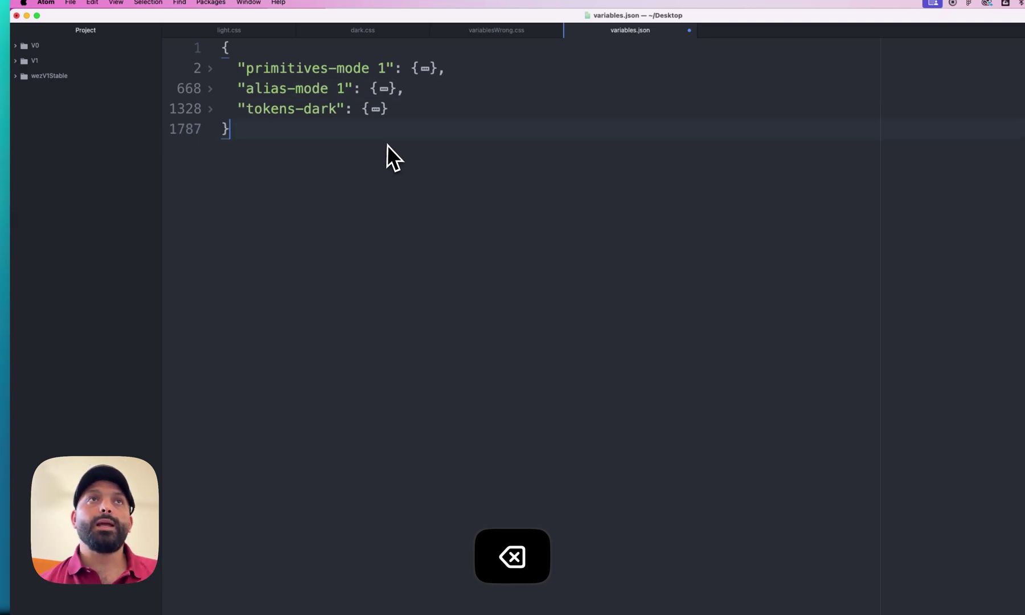
key("super+a")
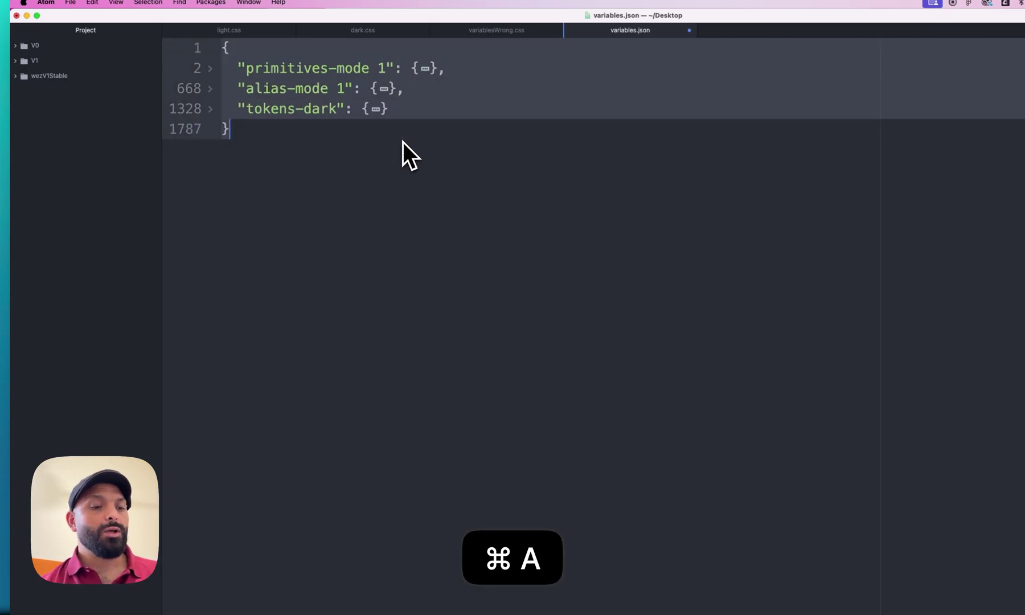
key("super+c")
key("super+Tab")
key("super+Tab")
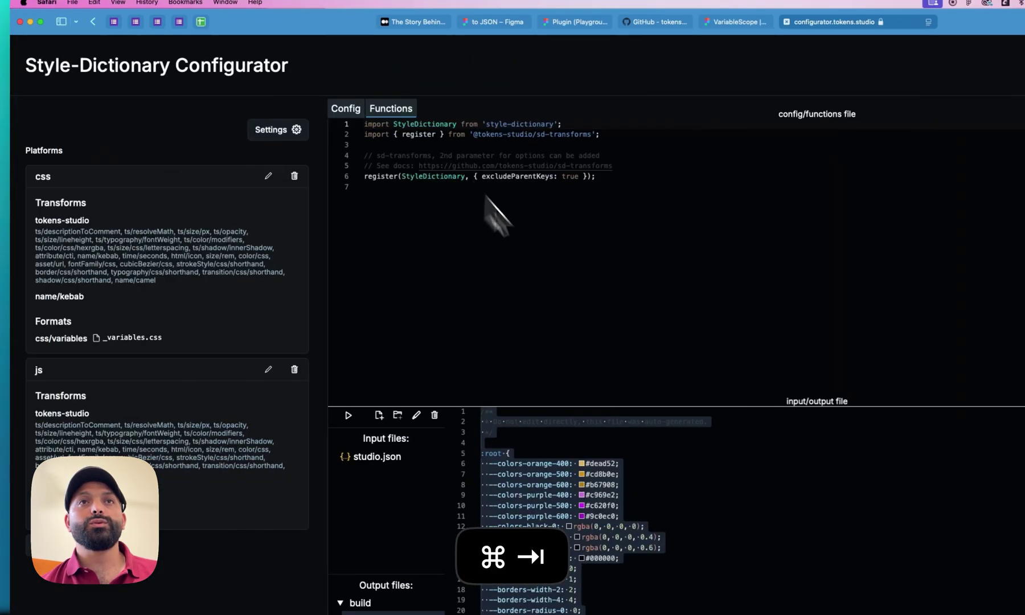
Step: Replace studio.json's input with the tokens-dark JSON and rebuild the outputs
left_click(340, 357)
key("super+a")
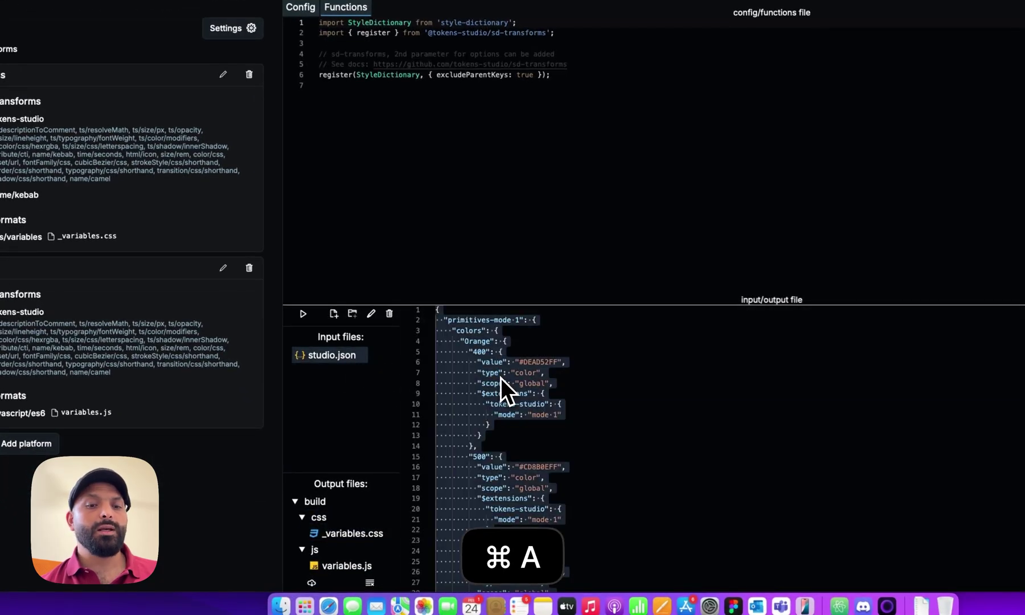
key("BackSpace")
key("super+v")
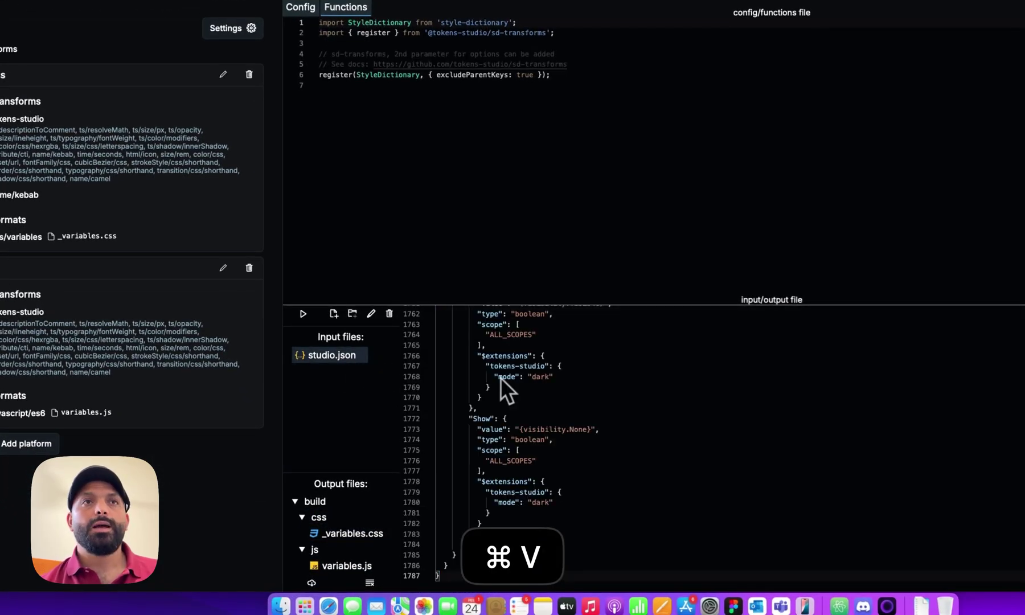
left_click(303, 314)
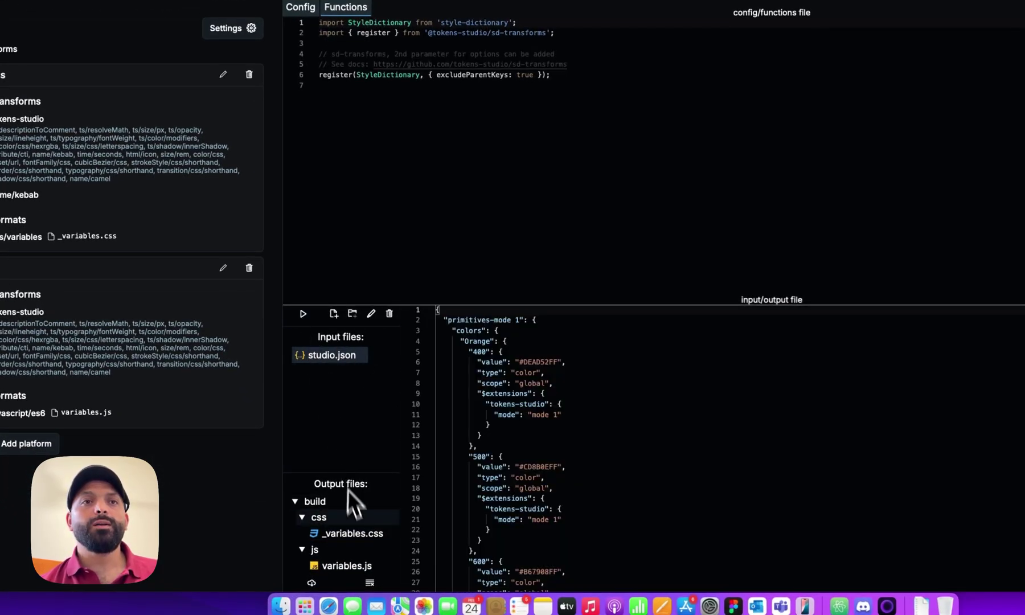
Step: Copy the whole generated build/css/_variables.css output back to Atom
left_click(359, 533)
key("super+a")
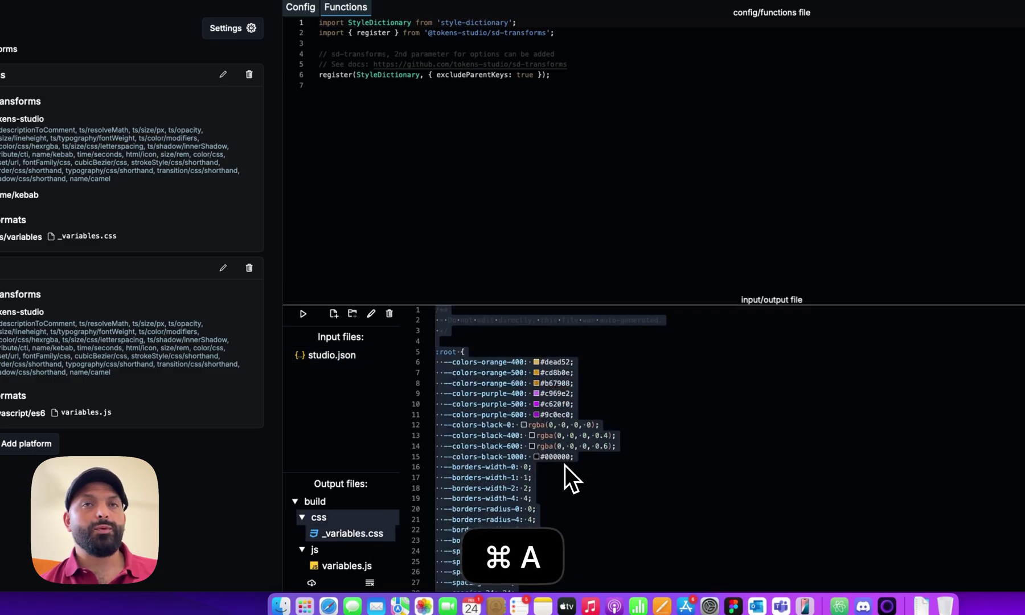
key("super+c")
key("super+Tab")
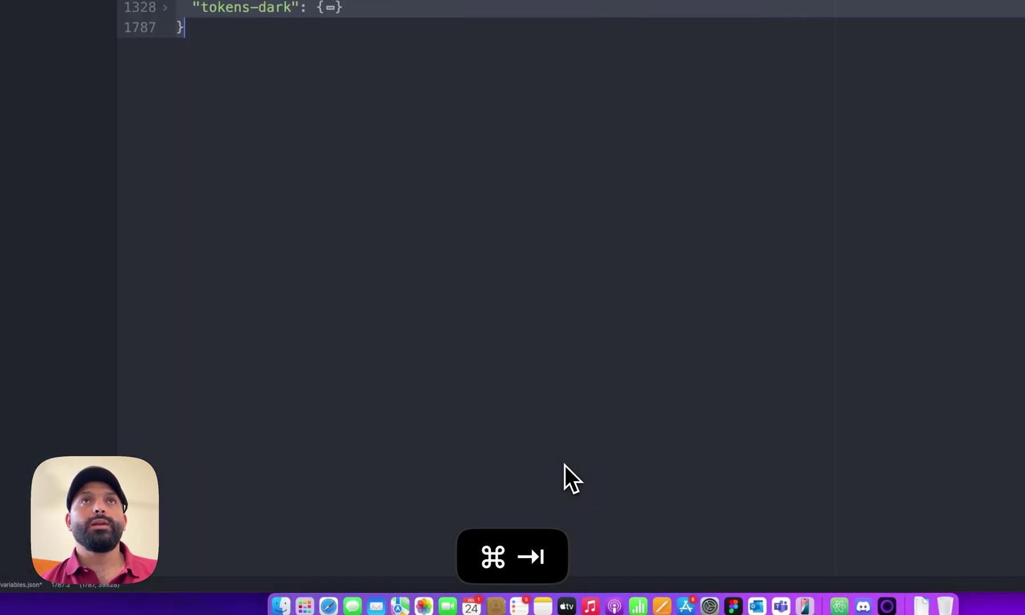
Step: Paste the generated dark CSS into the empty dark.css and save it
left_click(306, 79)
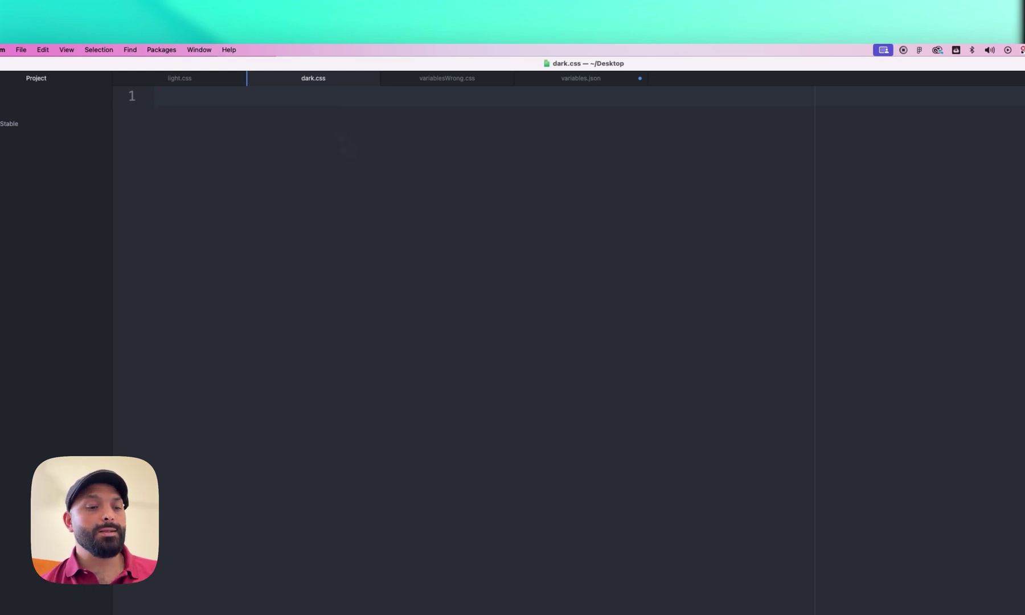
key("super+v")
key("super+s")
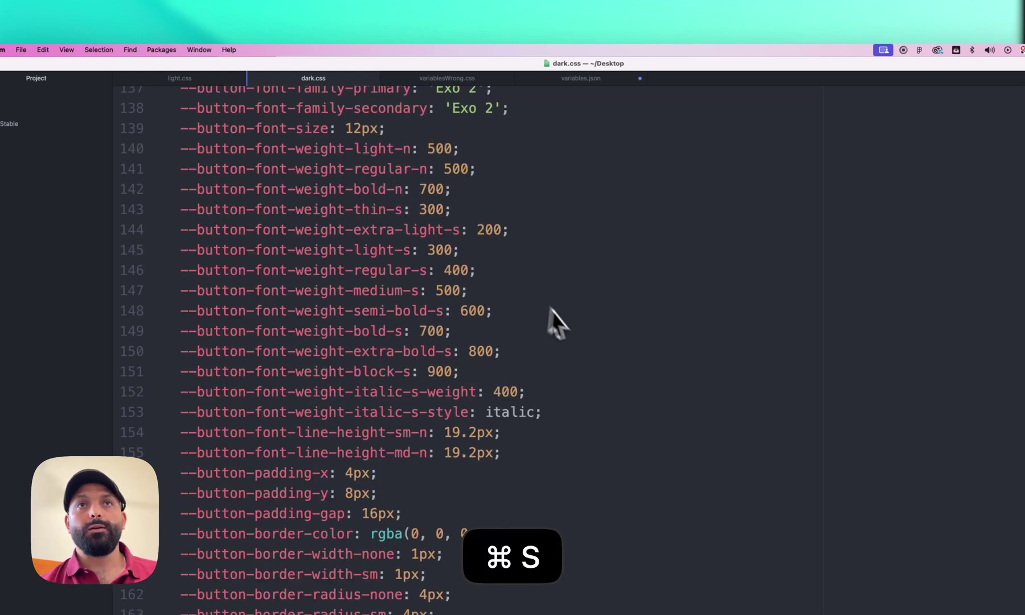
Step: Delete the primitive token lines 6–129 so dark.css starts at --page-background-color, and save
scroll(577, 330, "up", 4)
scroll(577, 325, "up", 2)
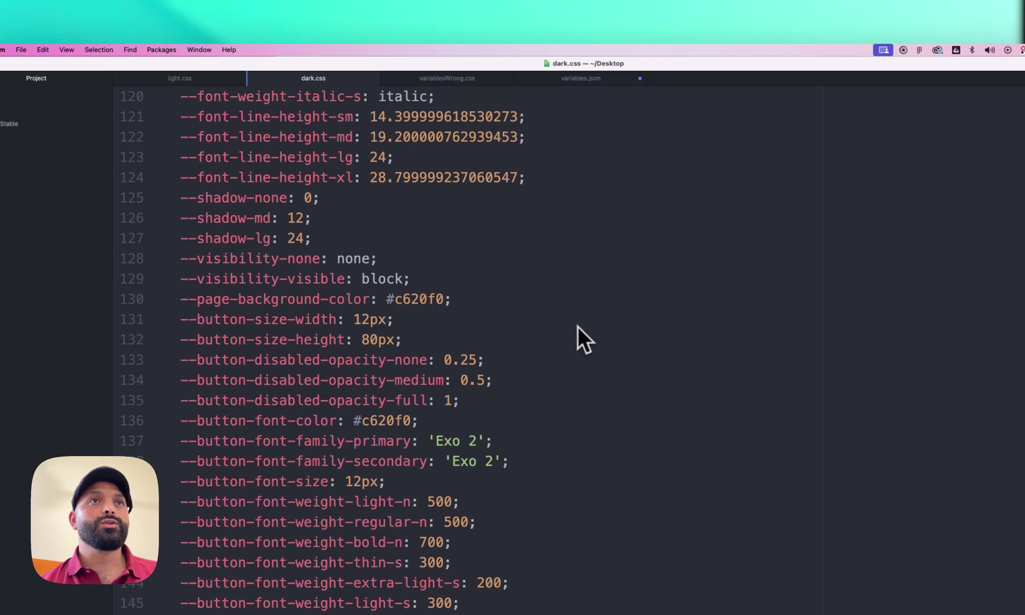
left_click_drag(425, 297, 160, 82)
left_click_drag(235, 83, 251, 194)
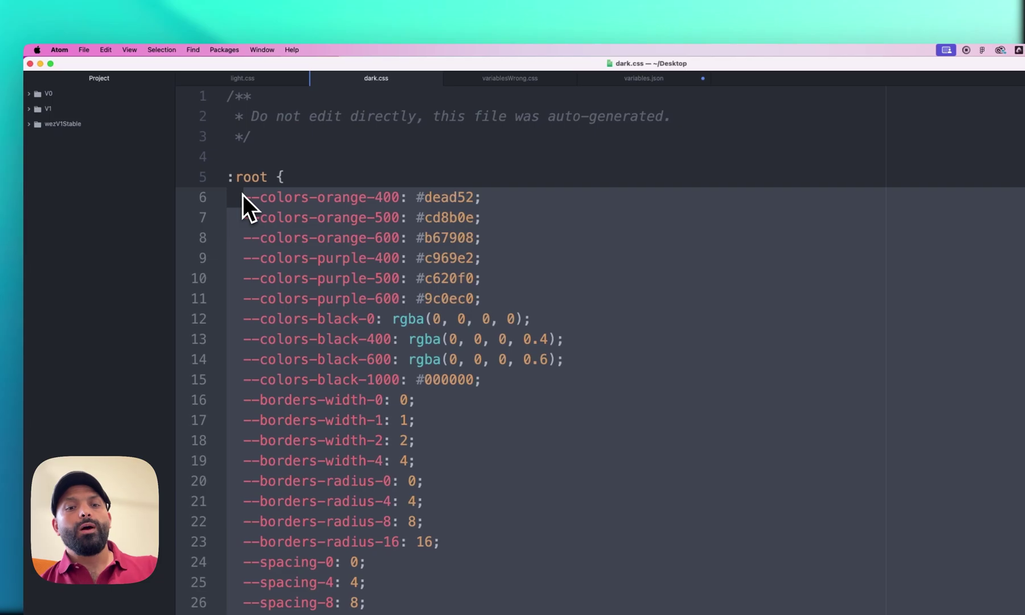
key("BackSpace")
key("super+s")
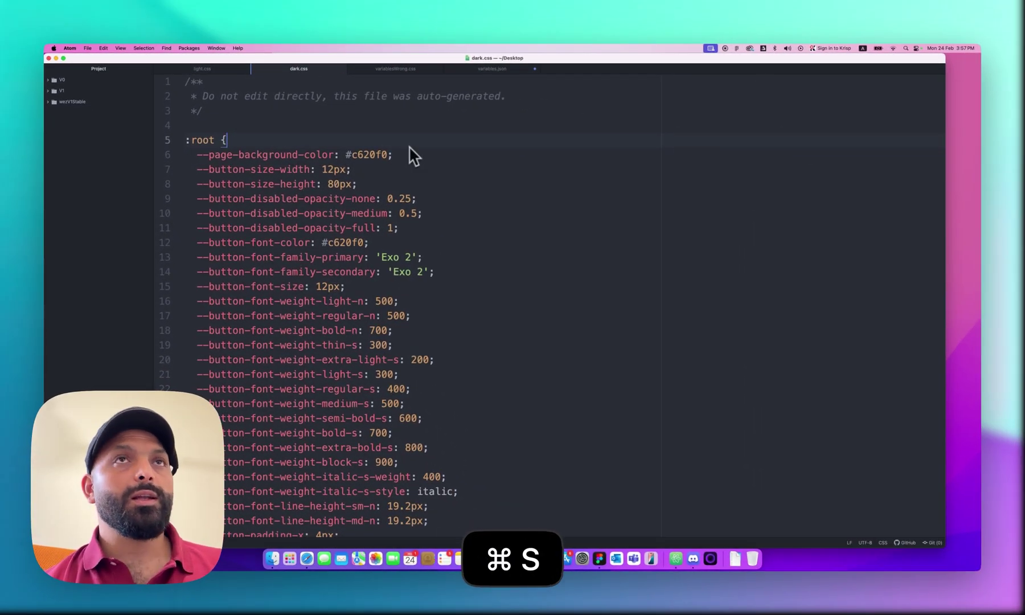
left_click(465, 175)
key("super+Tab")
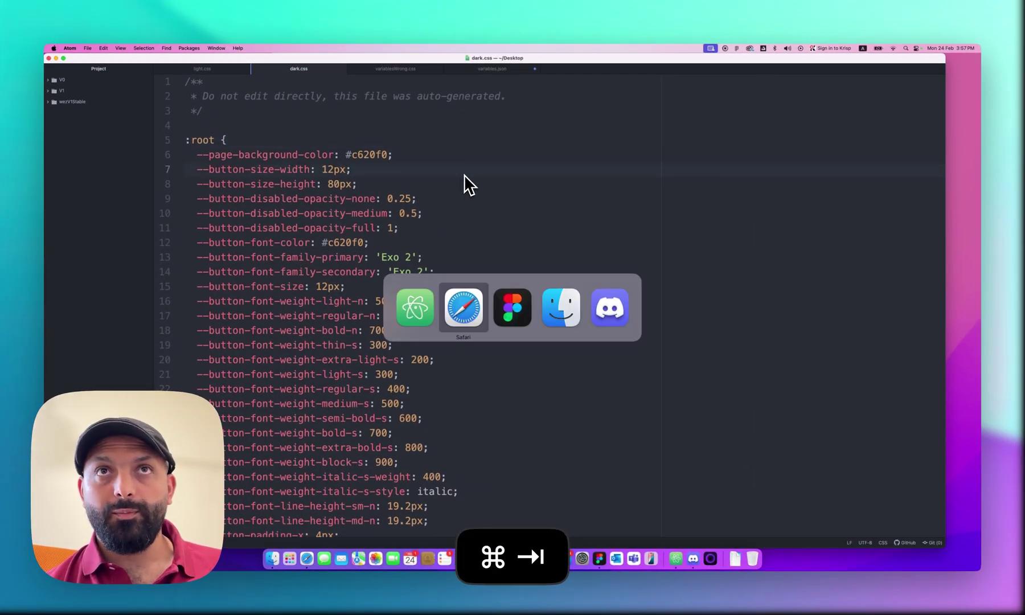
Step: Scroll the Medium article on the Variables to JSON plugin down to its Step-by-Step Guide
left_click(705, 252)
key("super+Tab")
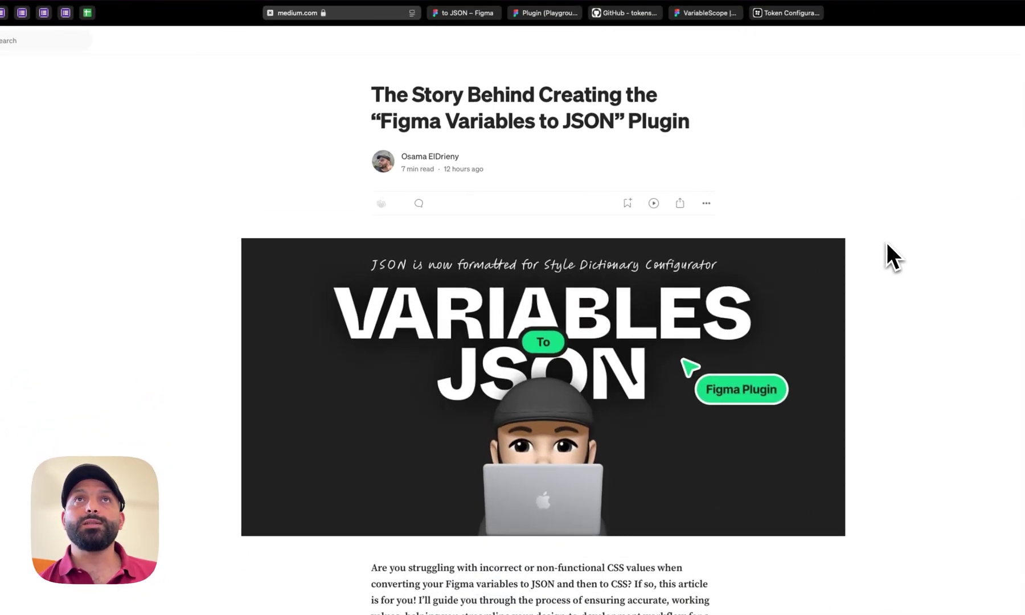
scroll(886, 242, "down", 5)
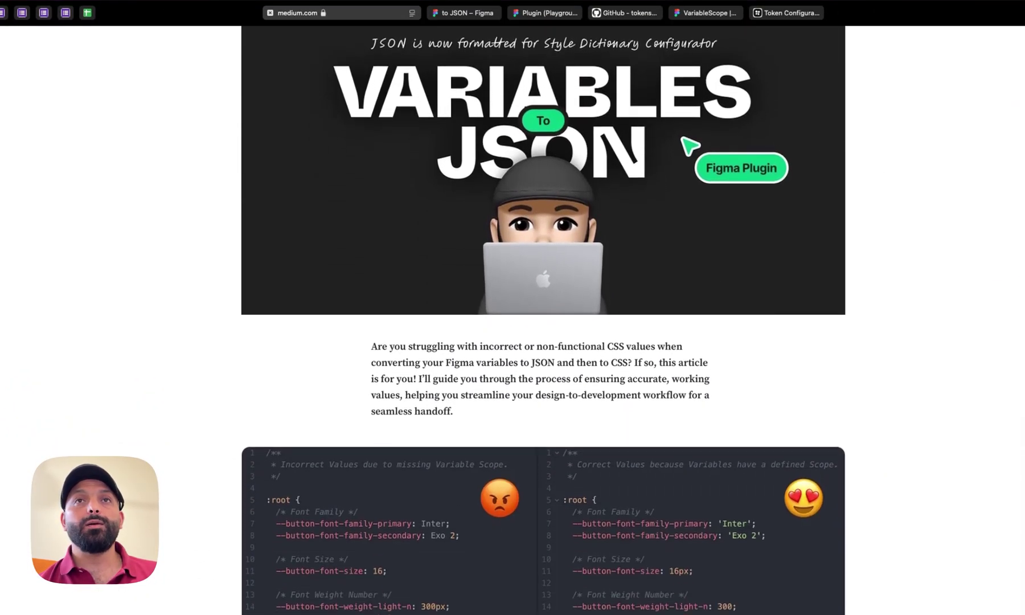
scroll(543, 318, "down", 1)
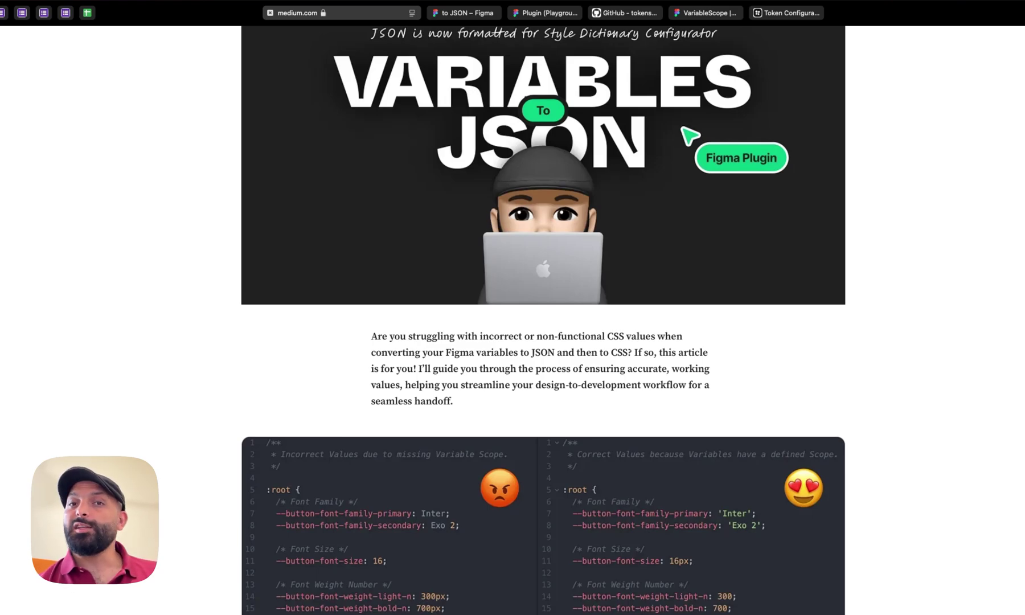
scroll(542, 319, "down", 10)
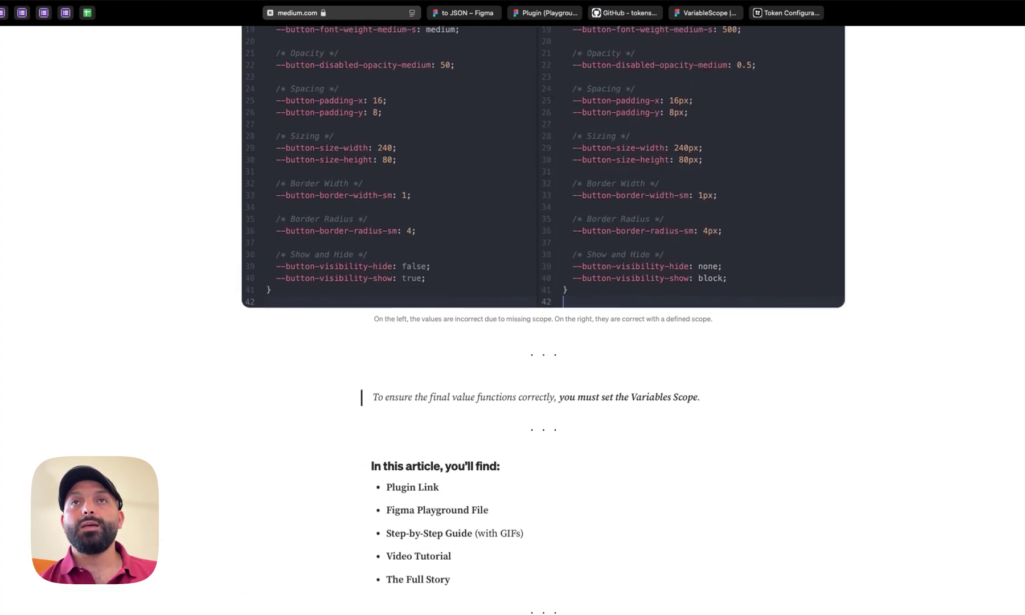
scroll(542, 319, "down", 20)
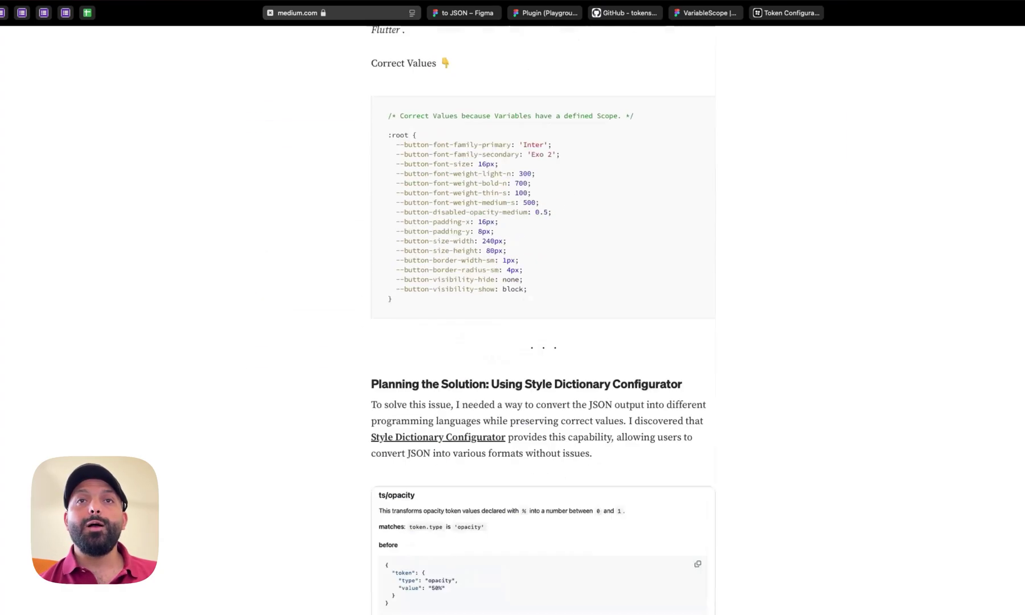
scroll(543, 319, "down", 20)
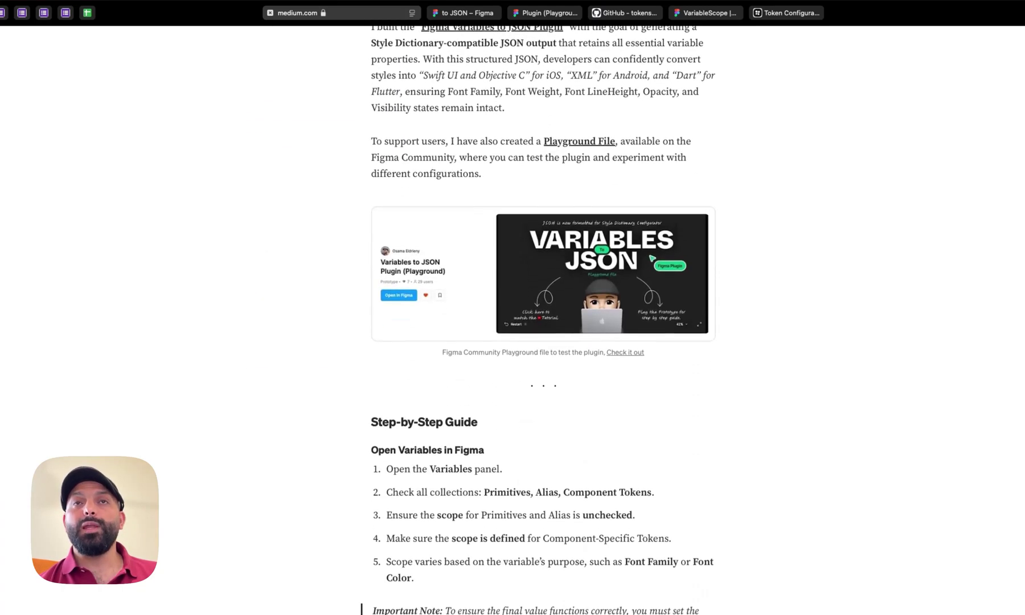
scroll(542, 318, "down", 9)
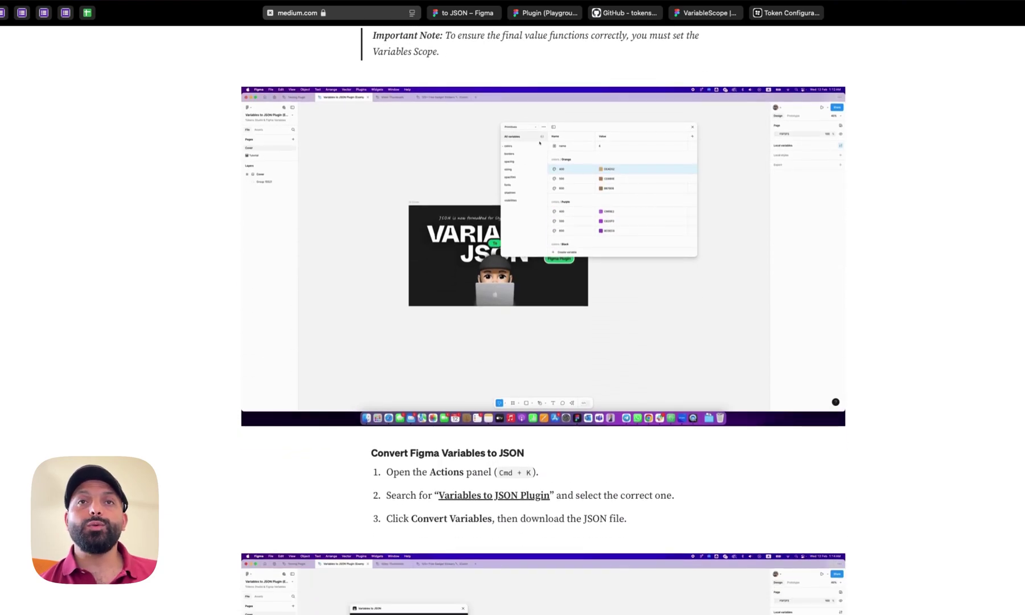
scroll(543, 319, "down", 4)
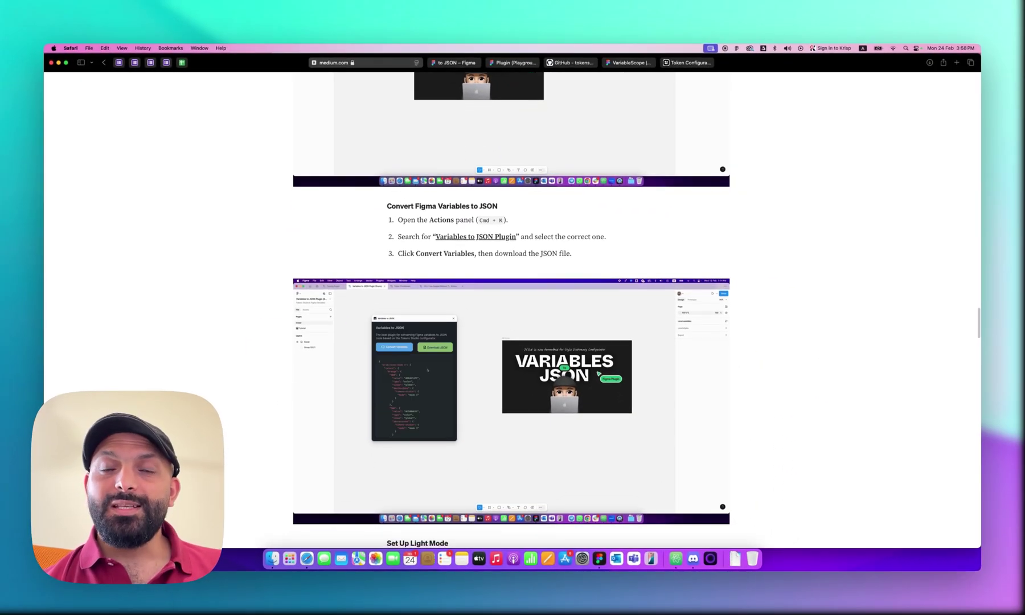